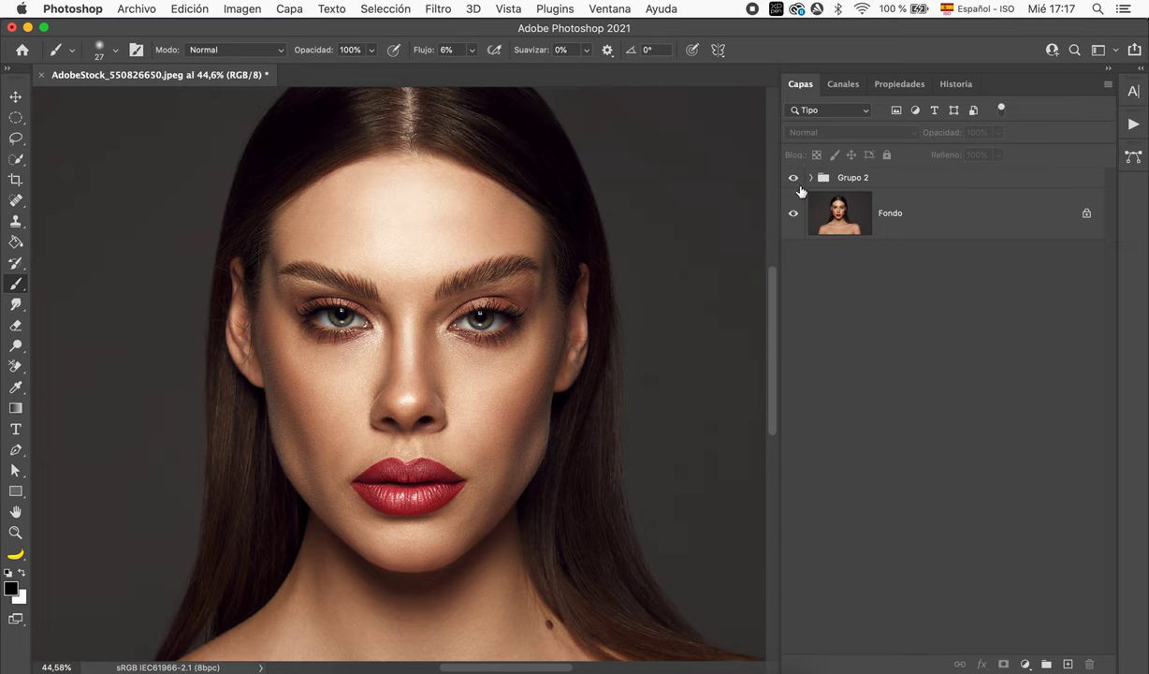
# Step: Toggle Grupo 2 on and off to compare the retouched face with the original
pyautogui.click(793, 178)
pyautogui.click(794, 178)
pyautogui.click(795, 183)
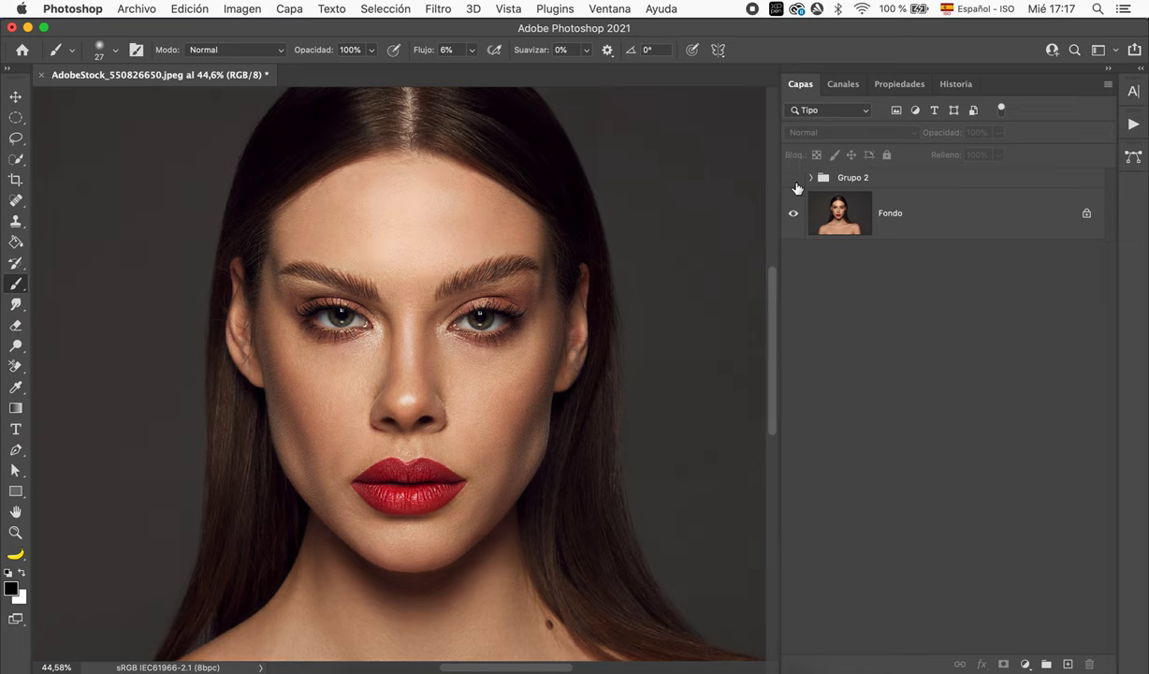
pyautogui.click(794, 184)
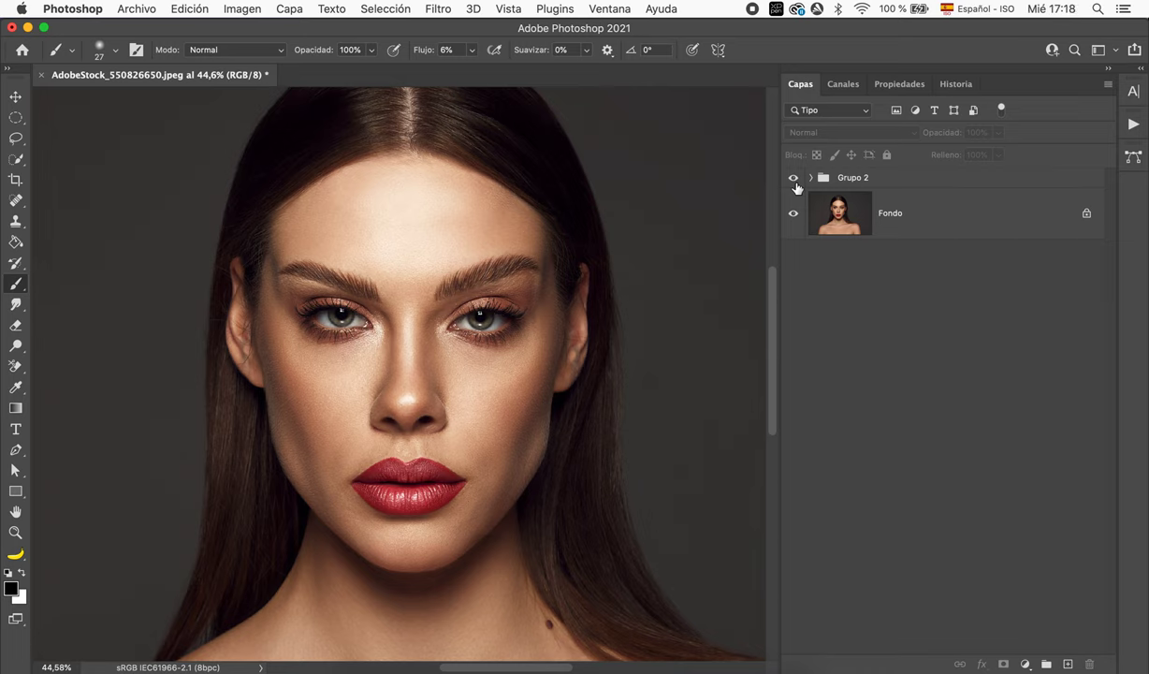
pyautogui.click(794, 178)
pyautogui.click(794, 177)
# Step: Delete Grupo 2, duplicate Fondo as a layer named dodge, and set it to Trama
pyautogui.click(871, 182)
pyautogui.press('Delete')
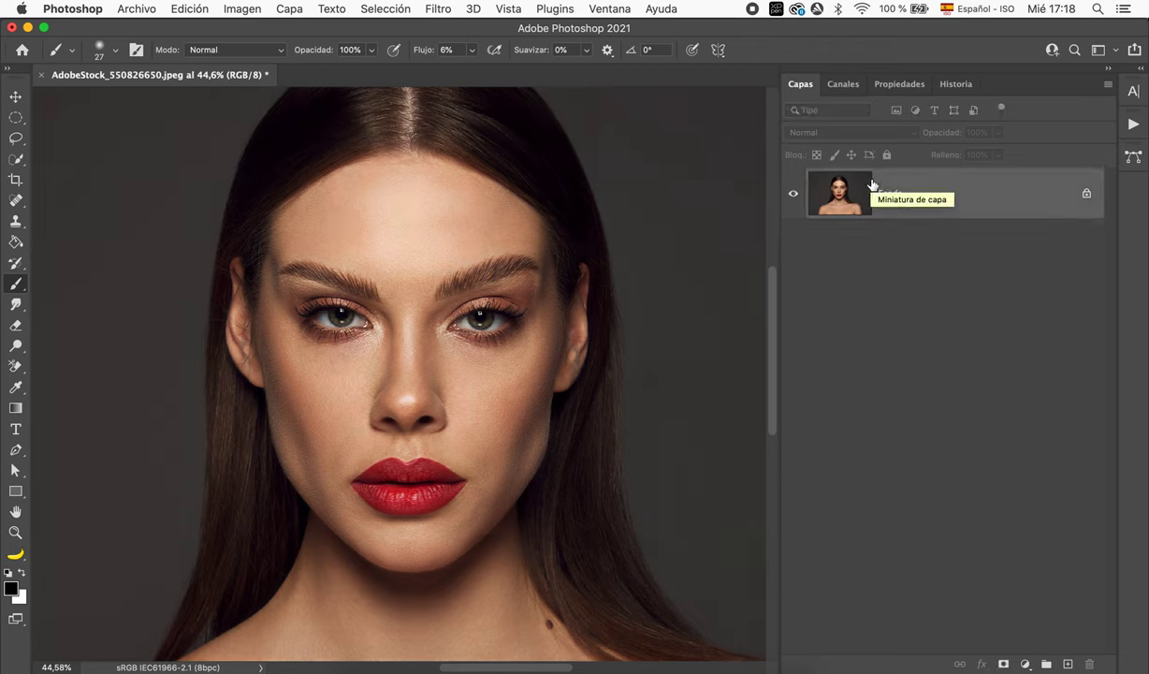
pyautogui.press('super+j')
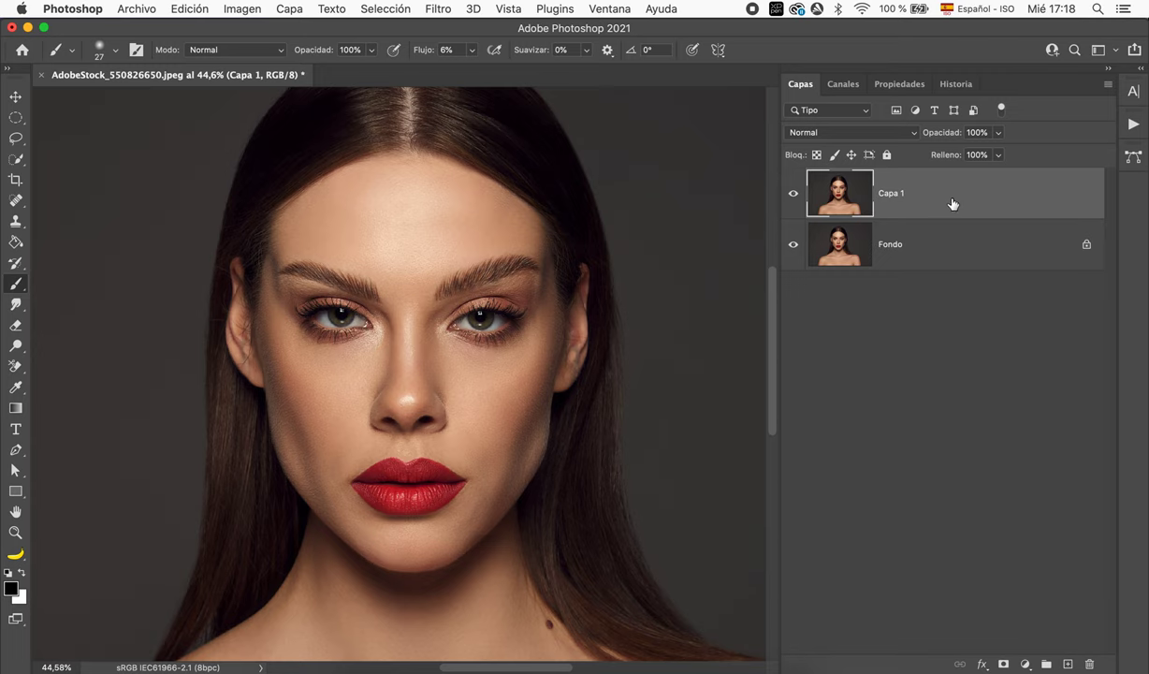
pyautogui.doubleClick(894, 194)
pyautogui.write('do')
pyautogui.write('dge')
pyautogui.click(990, 193)
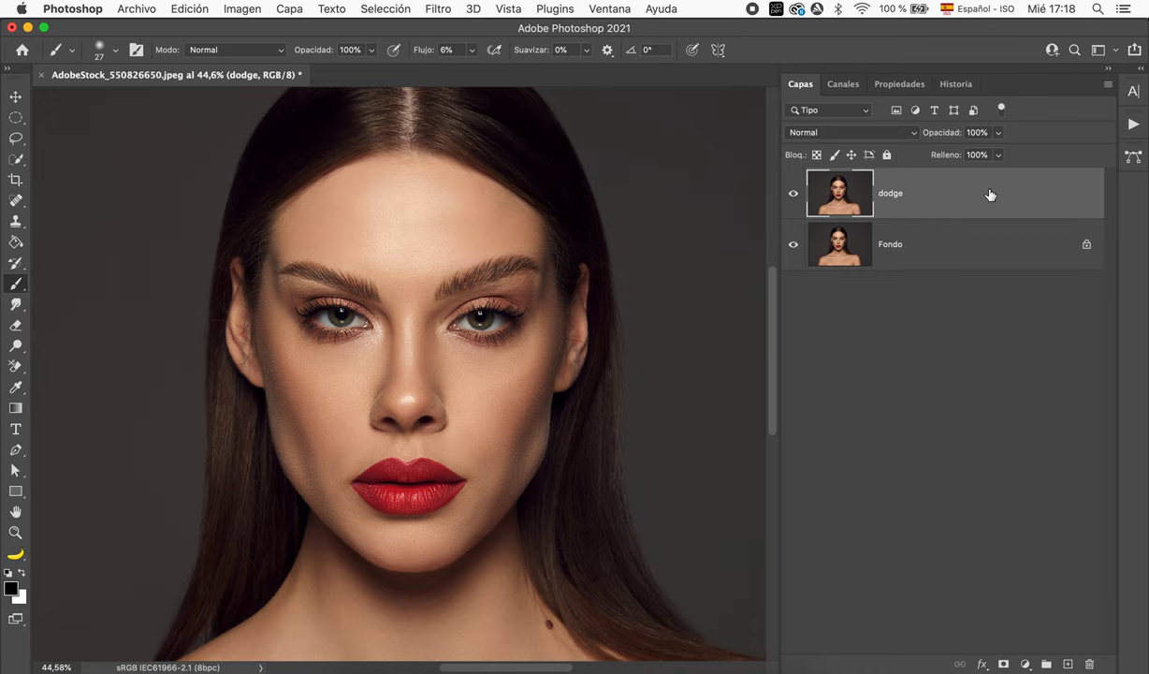
pyautogui.click(850, 136)
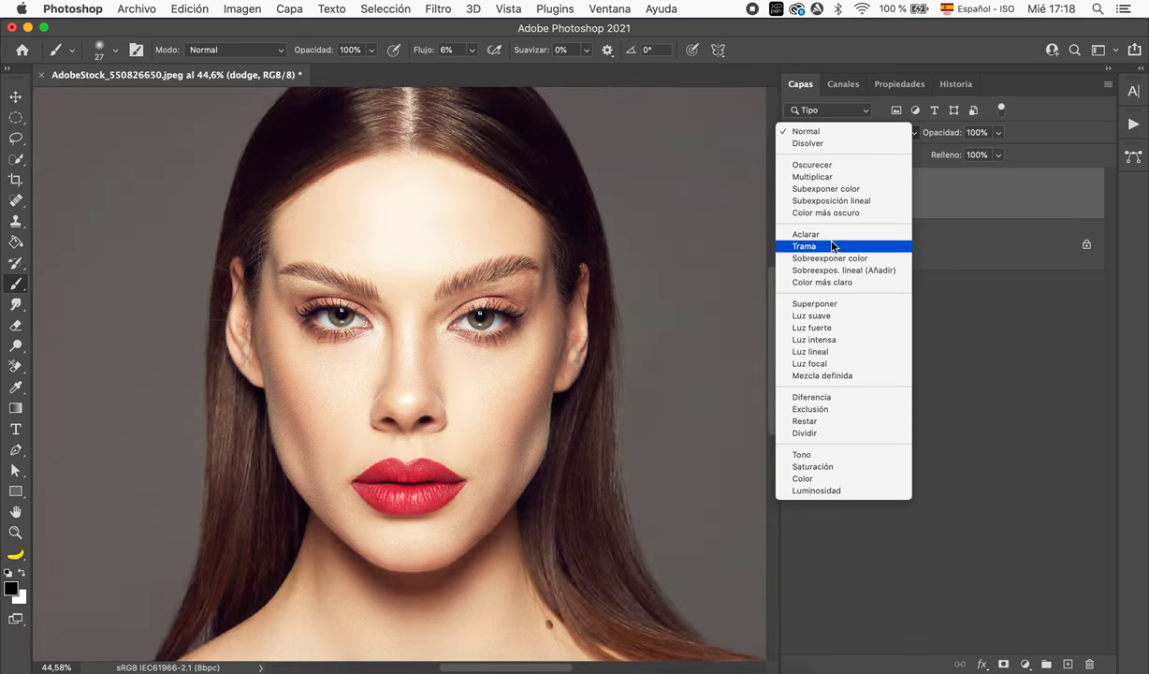
pyautogui.click(832, 246)
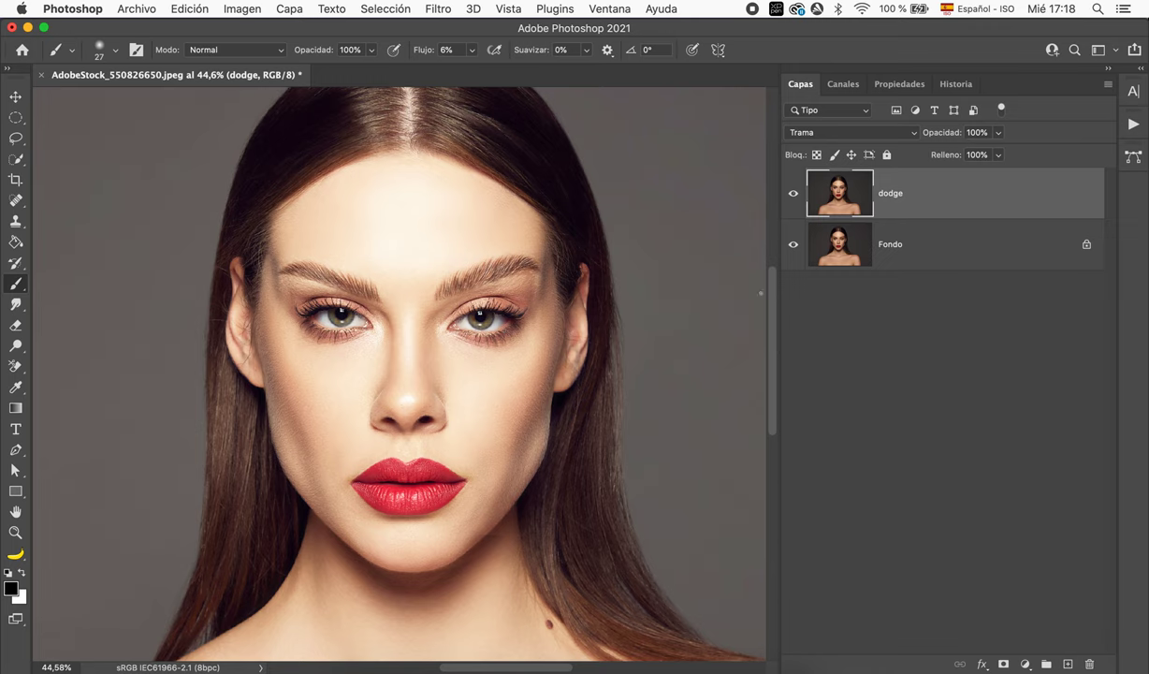
# Step: Split the dodge layer's Underlying Layer black slider to 42/154 in Blending Options and apply
pyautogui.doubleClick(1004, 203)
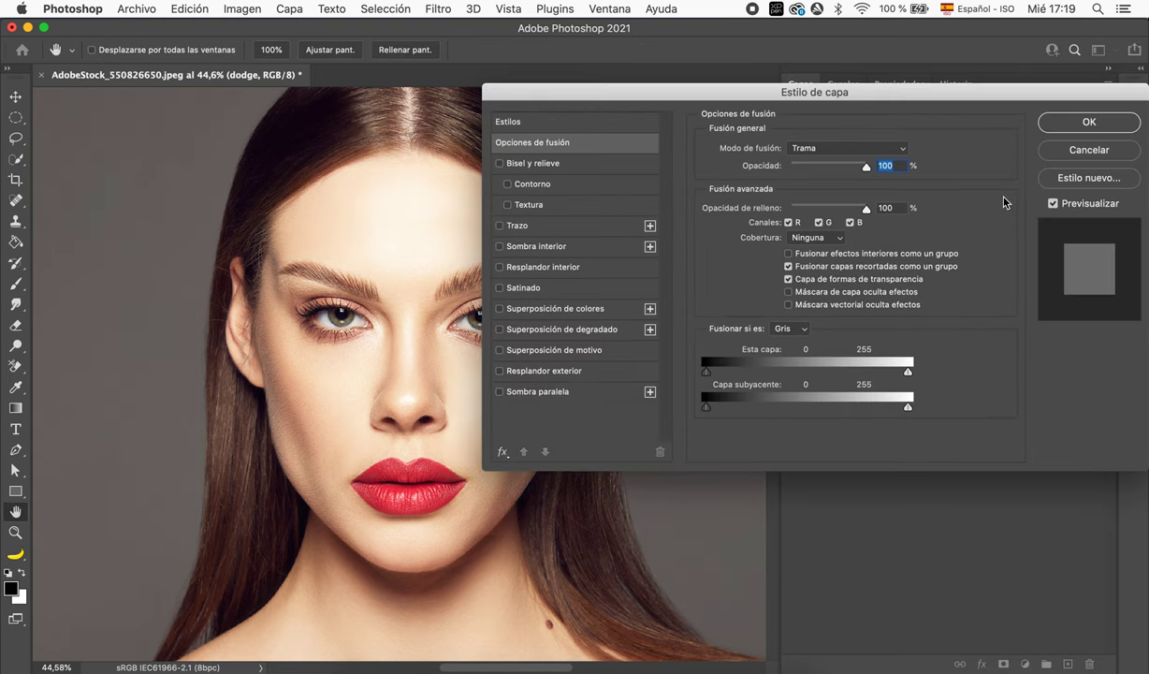
pyautogui.moveTo(953, 91)
pyautogui.mouseDown()
pyautogui.moveTo(793, 36)
pyautogui.moveTo(815, 73)
pyautogui.mouseUp()
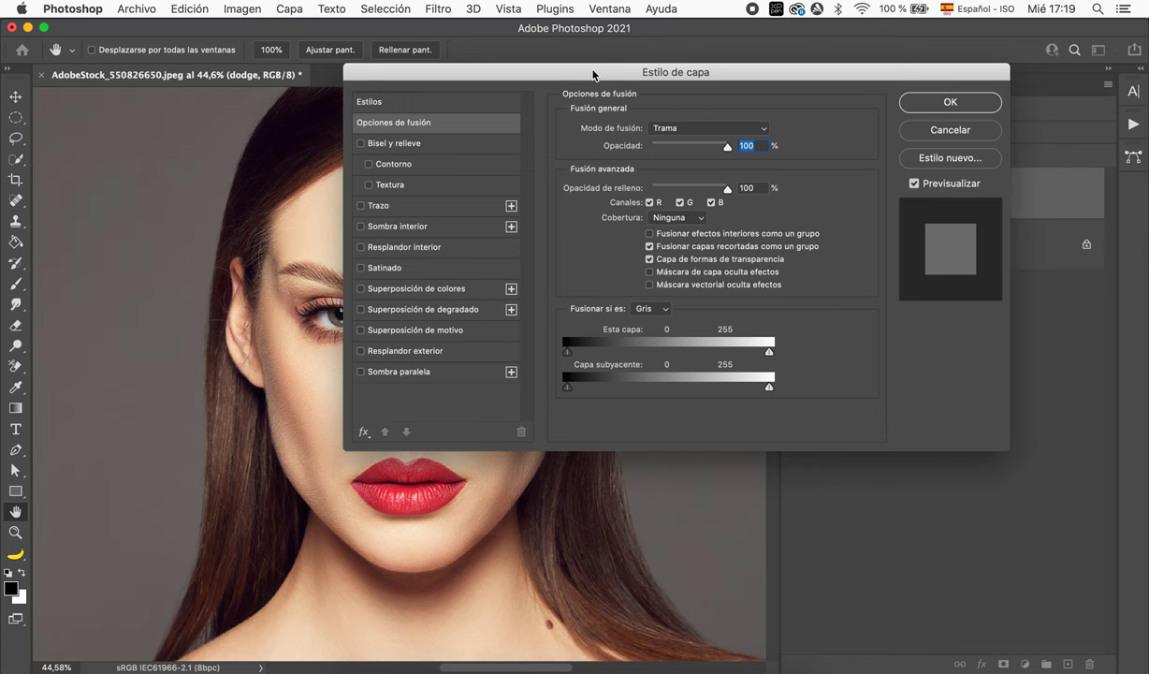
pyautogui.moveTo(573, 72); pyautogui.dragTo(744, 63)
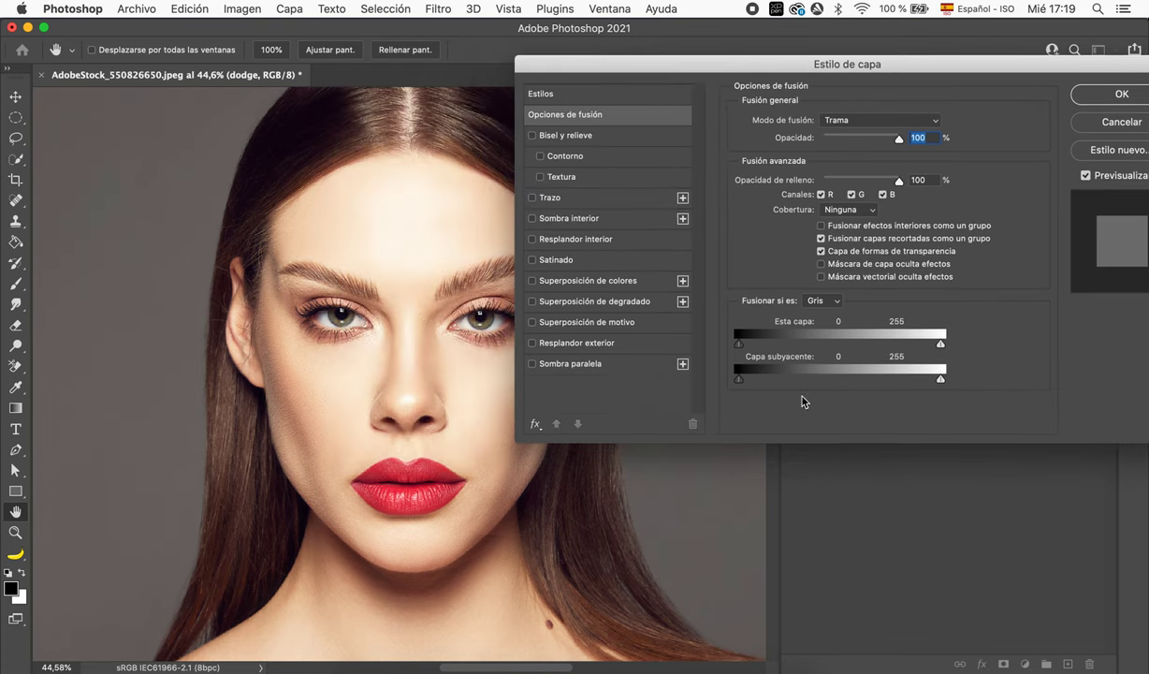
pyautogui.moveTo(739, 378)
pyautogui.mouseDown()
pyautogui.moveTo(789, 378)
pyautogui.moveTo(741, 380)
pyautogui.mouseUp()
pyautogui.moveTo(740, 377); pyautogui.dragTo(860, 384)
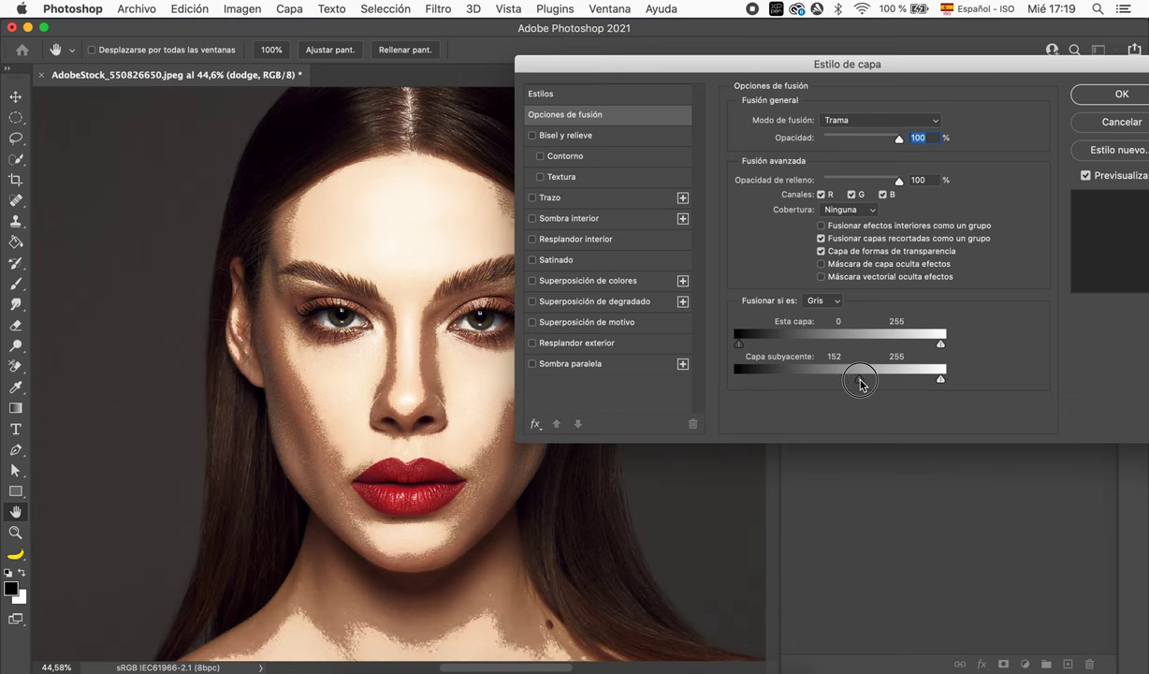
pyautogui.moveTo(860, 384); pyautogui.dragTo(787, 385)
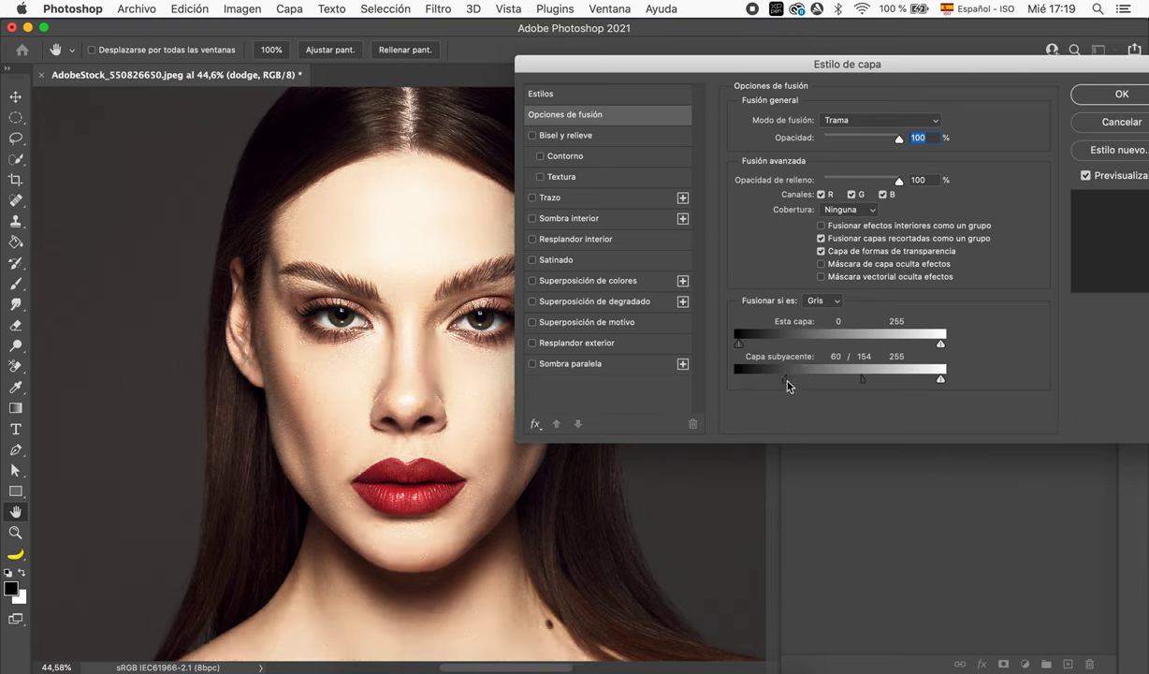
pyautogui.moveTo(787, 385)
pyautogui.mouseDown()
pyautogui.moveTo(734, 381)
pyautogui.moveTo(773, 386)
pyautogui.mouseUp()
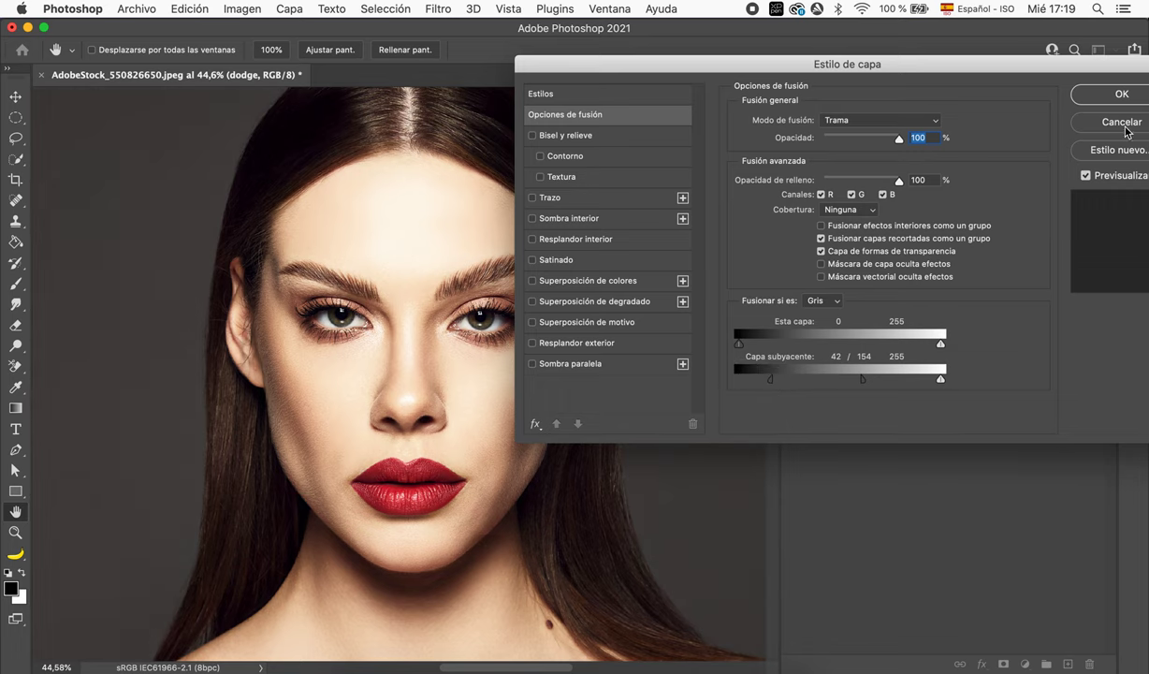
pyautogui.click(1110, 97)
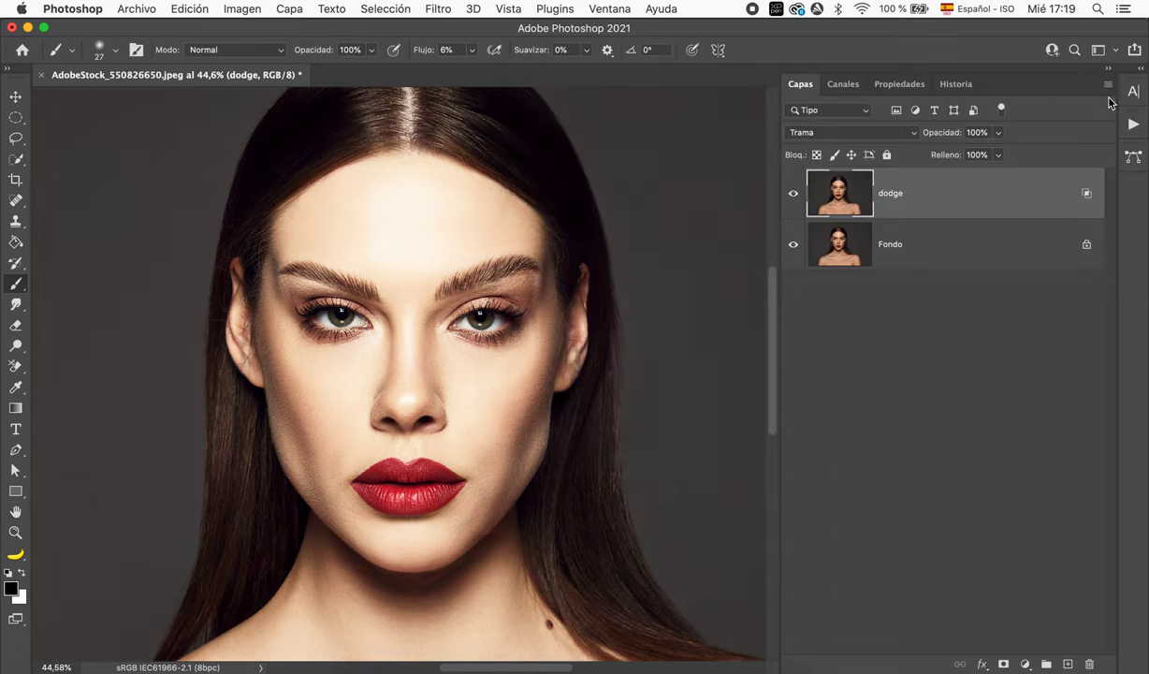
# Step: Duplicate Fondo as a layer named burn, move it above dodge, and set it to Multiplicar
pyautogui.click(993, 251)
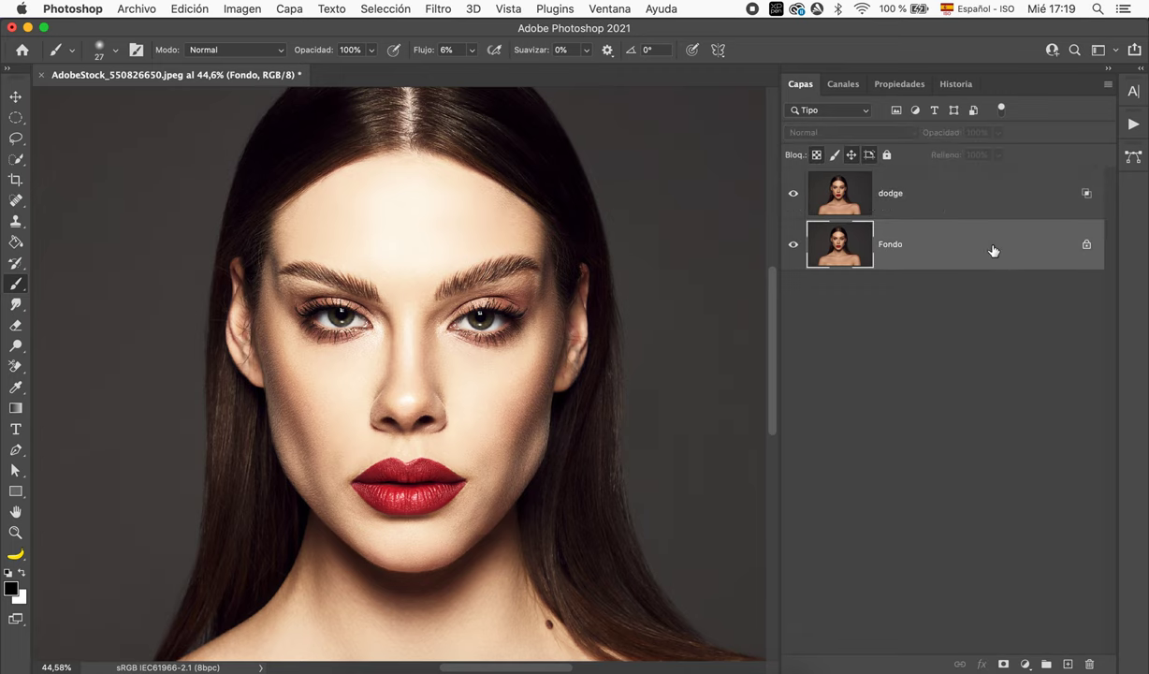
pyautogui.press('super+j')
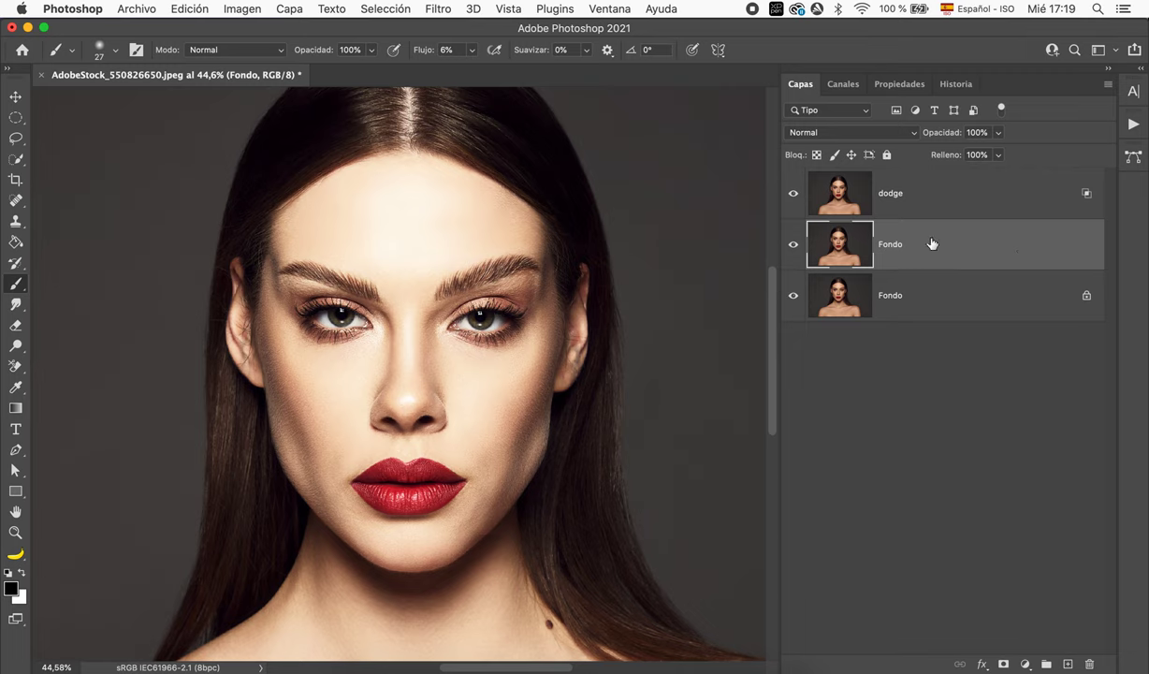
pyautogui.doubleClick(894, 243)
pyautogui.write('burn')
pyautogui.click(981, 253)
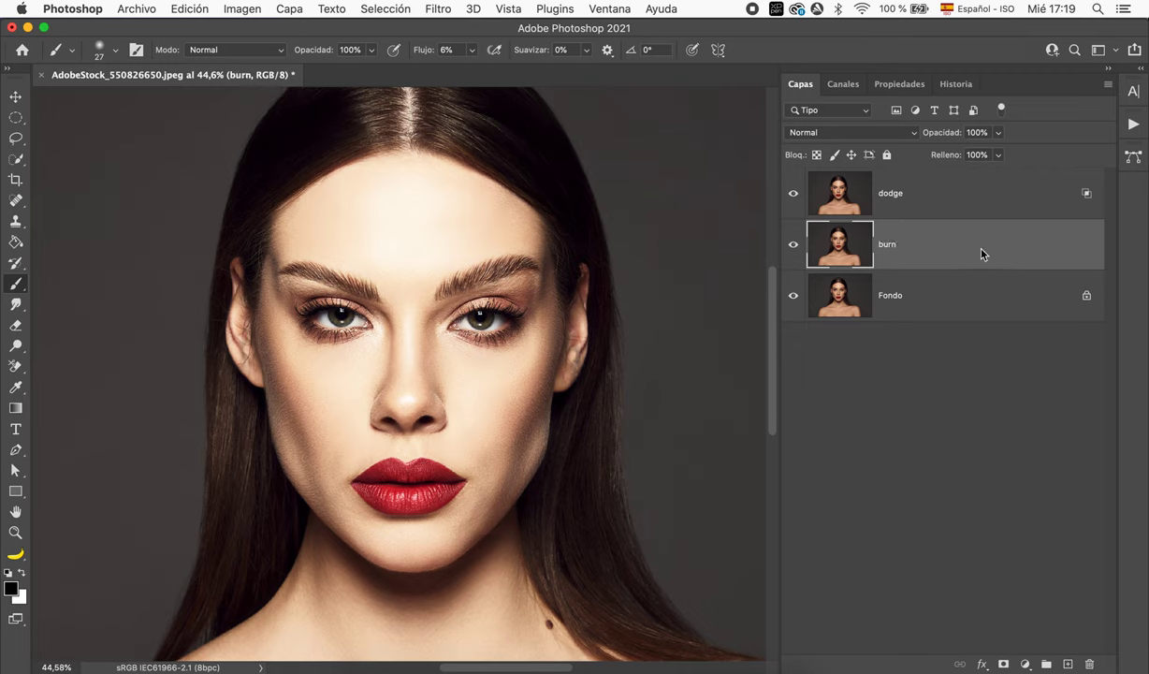
pyautogui.moveTo(982, 253); pyautogui.dragTo(976, 189)
pyautogui.click(834, 132)
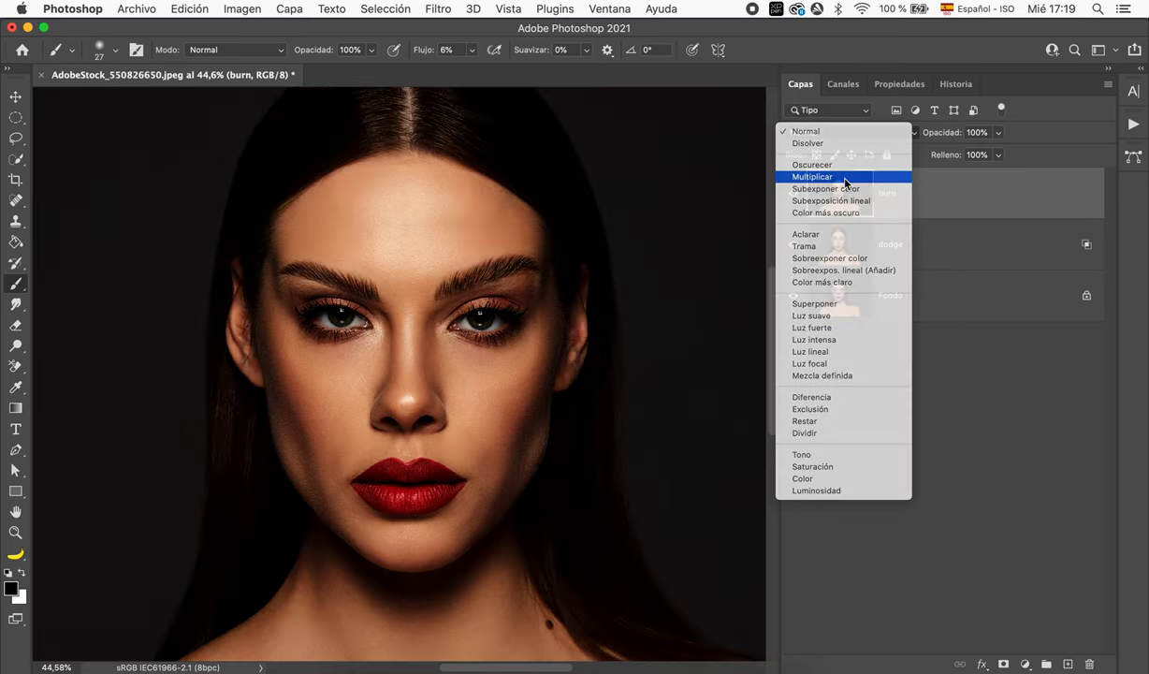
pyautogui.click(845, 178)
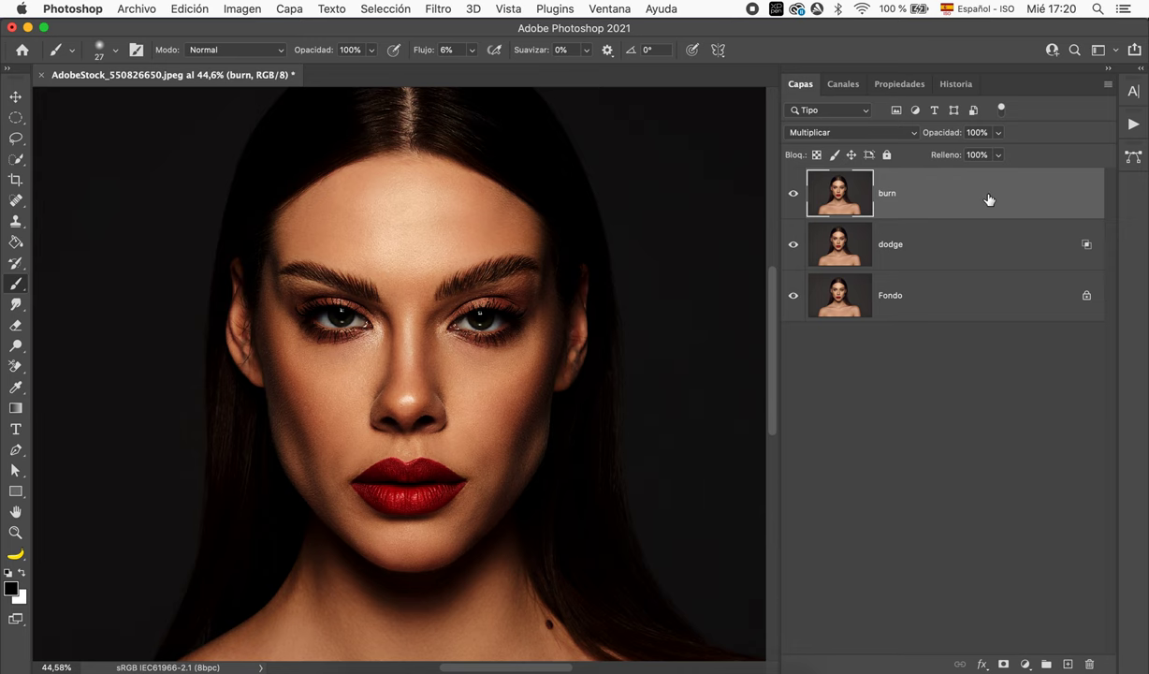
# Step: Split the burn layer's Underlying Layer white slider to 146/255 in Blending Options and apply
pyautogui.doubleClick(990, 199)
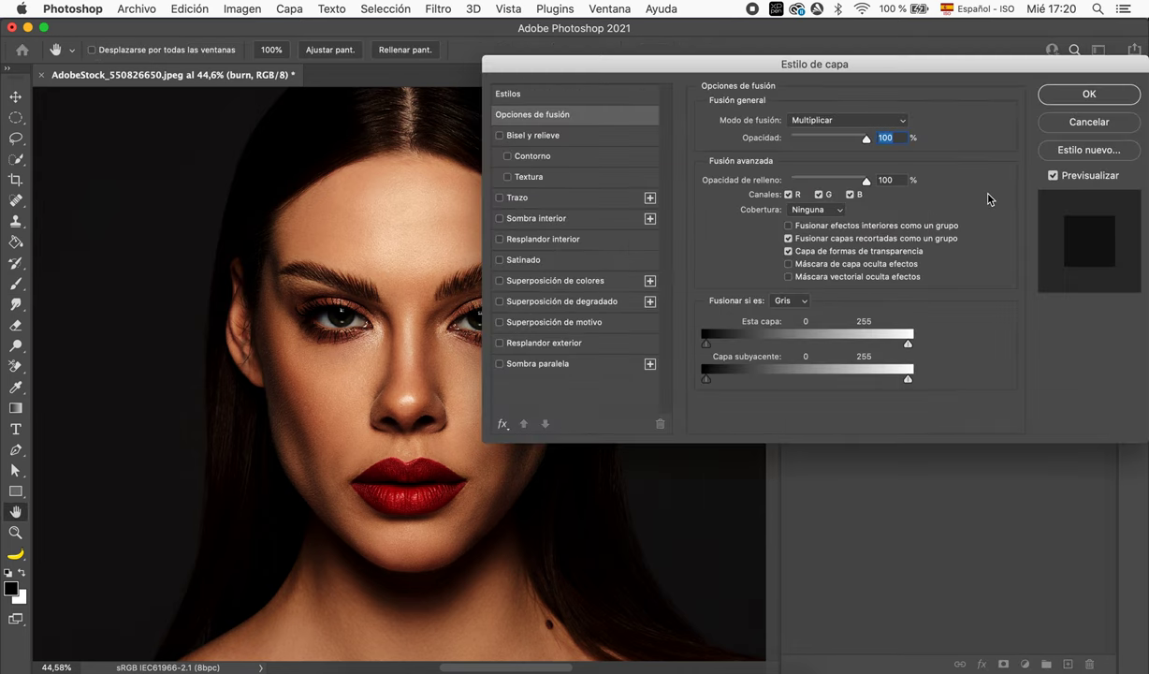
pyautogui.moveTo(961, 67)
pyautogui.mouseDown()
pyautogui.moveTo(914, 73)
pyautogui.moveTo(953, 67)
pyautogui.mouseUp()
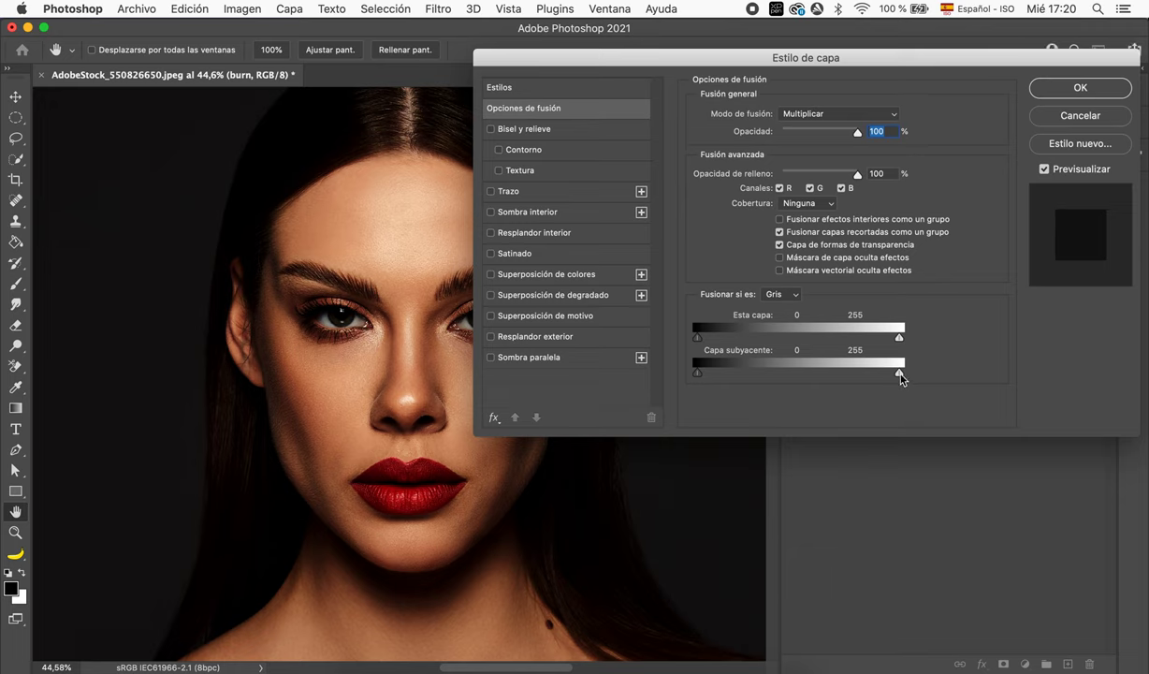
pyautogui.moveTo(900, 377); pyautogui.dragTo(813, 382)
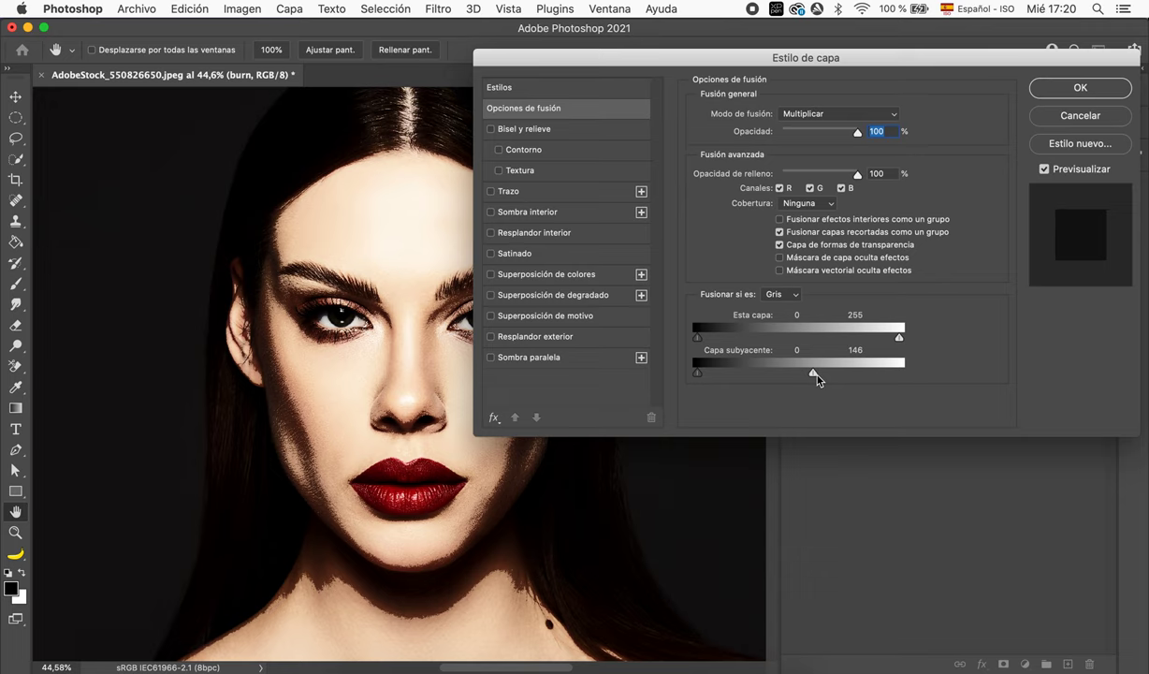
pyautogui.press('alt')
pyautogui.moveTo(817, 379); pyautogui.dragTo(814, 377)
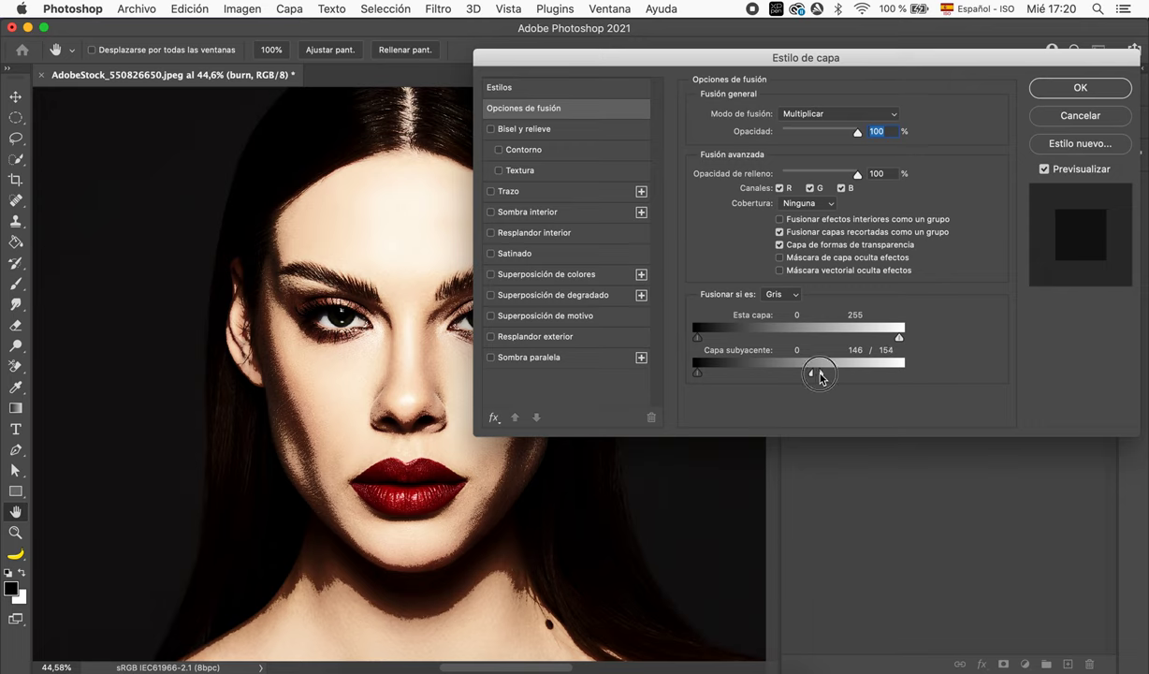
pyautogui.moveTo(820, 377); pyautogui.dragTo(916, 380)
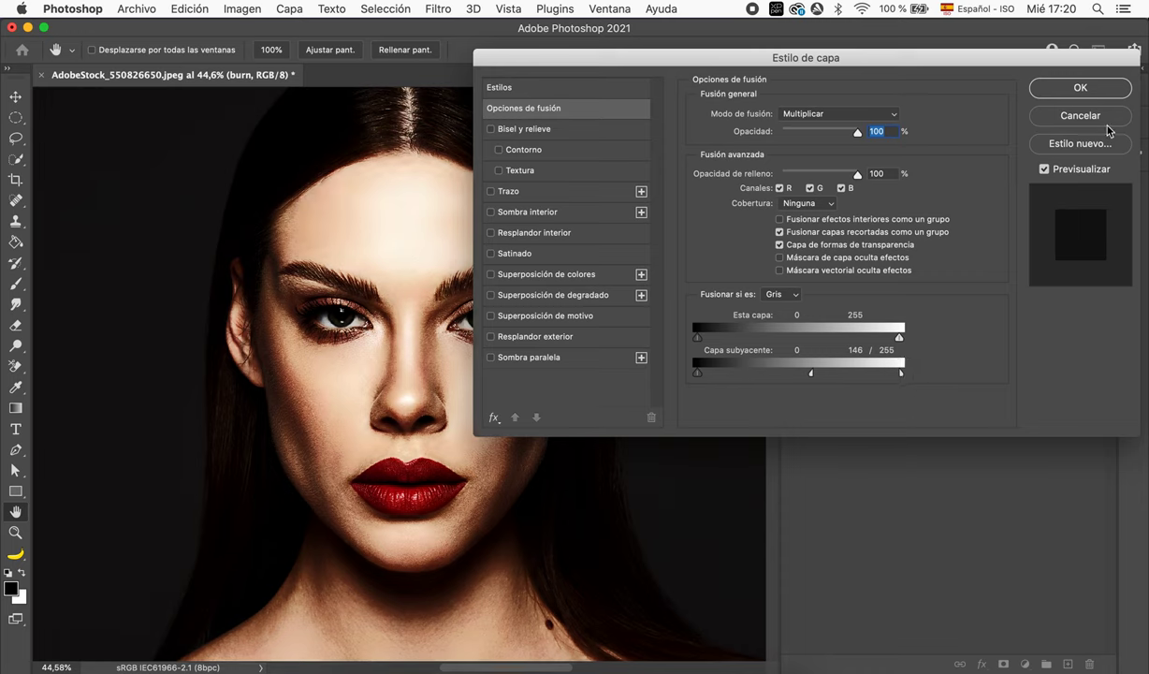
pyautogui.click(1083, 88)
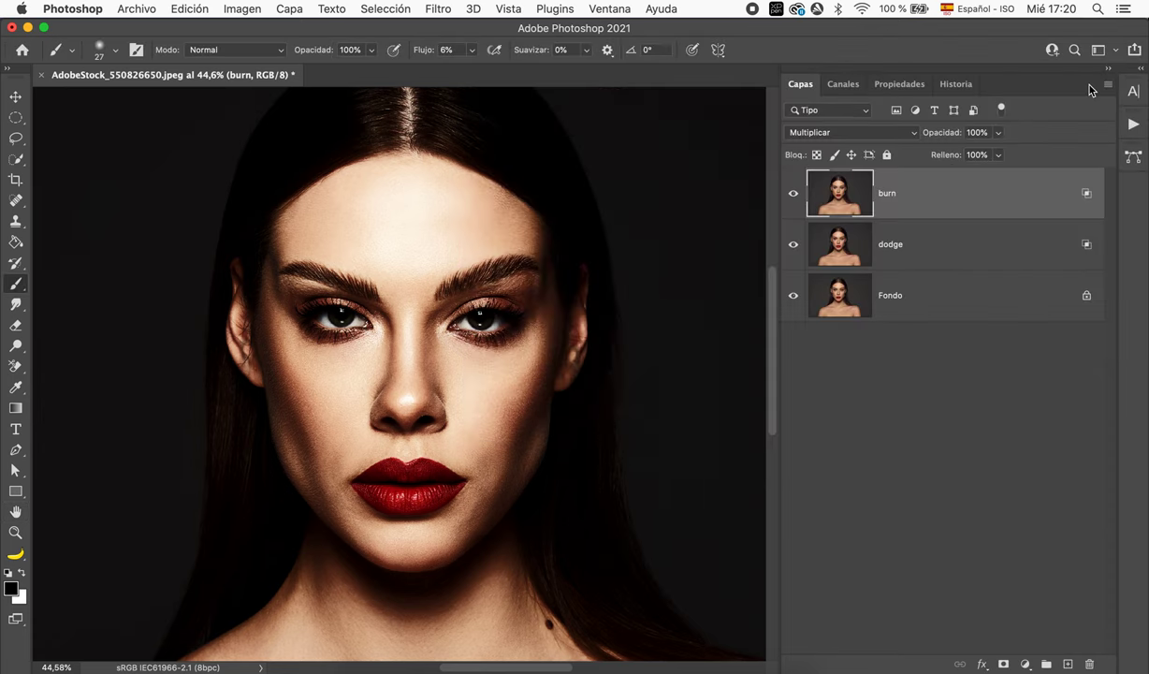
# Step: Group the dodge and burn layers into Grupo 1 and add a white layer mask
pyautogui.keyDown('shift'); pyautogui.click(979, 249); pyautogui.keyUp('shift')
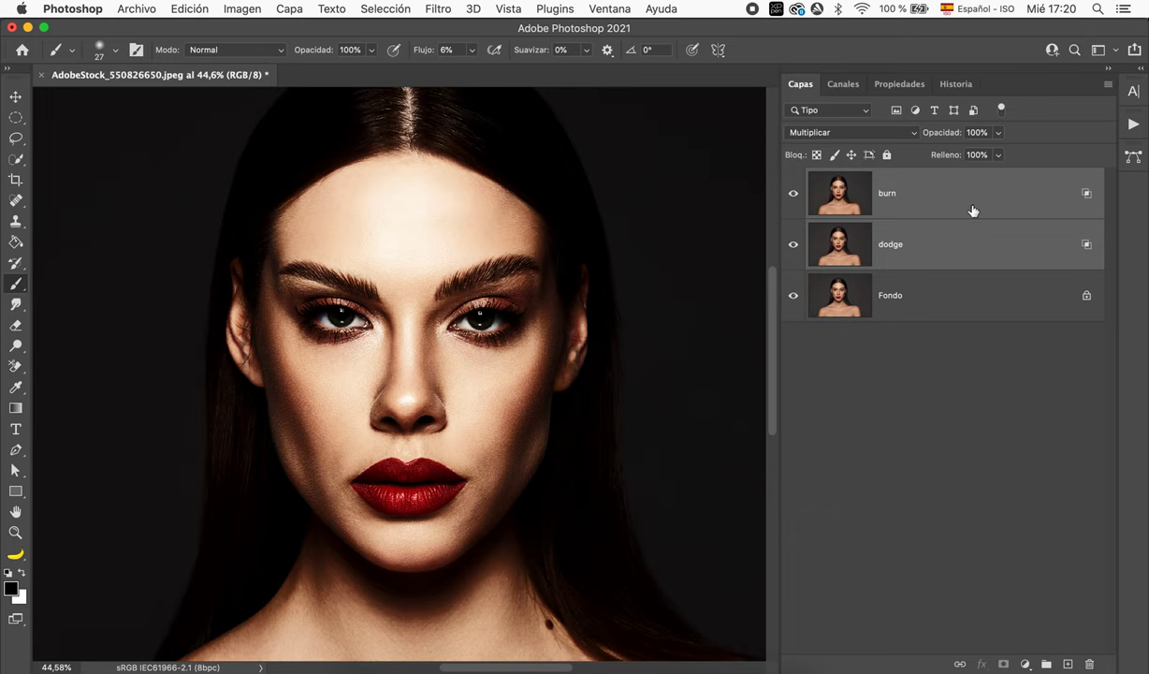
pyautogui.click(1046, 663)
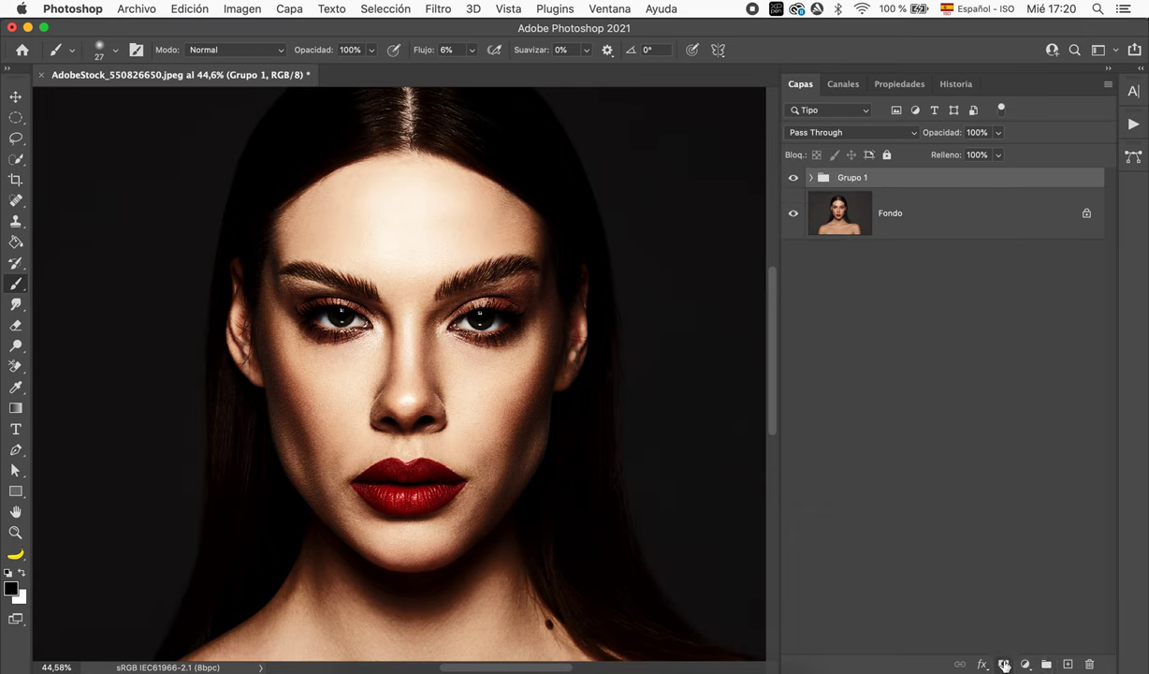
pyautogui.click(1004, 664)
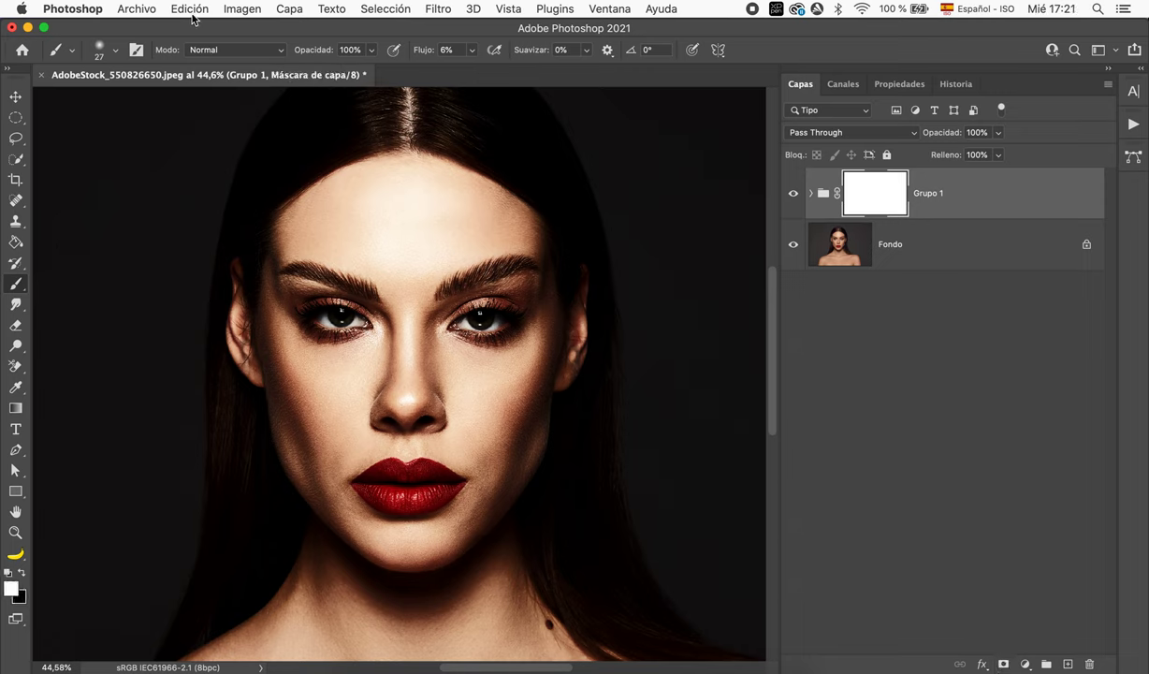
# Step: Apply the combined RGB image into Grupo 1's mask with Multiplicar at 100%
pyautogui.click(240, 11)
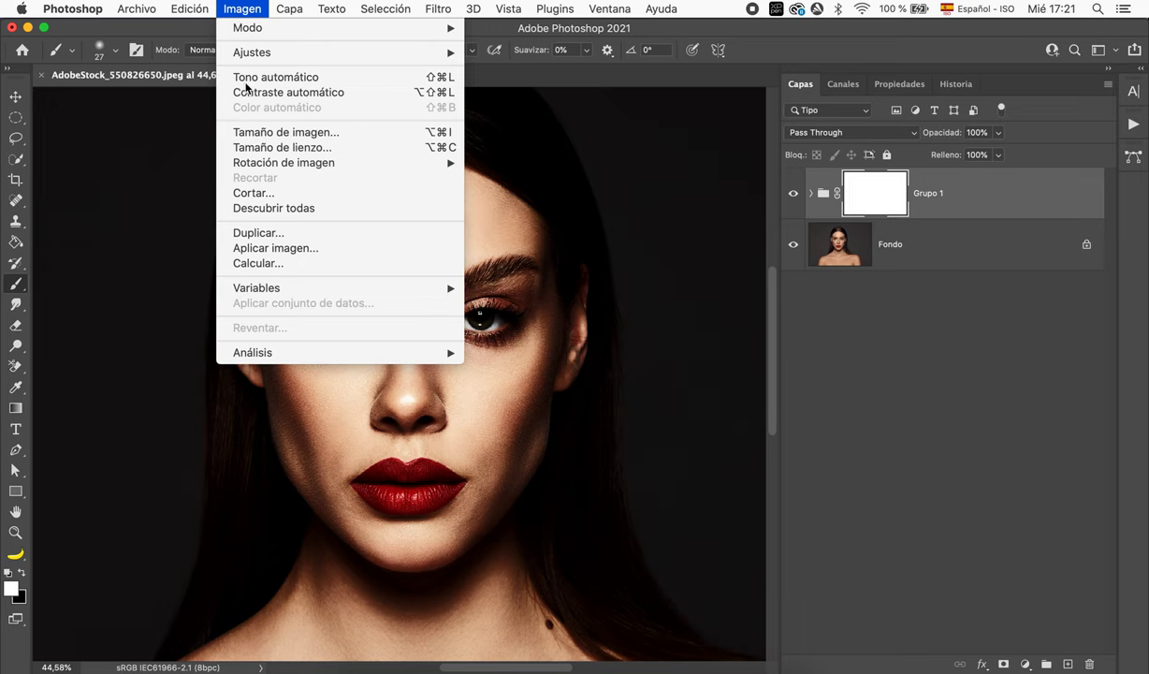
pyautogui.click(261, 248)
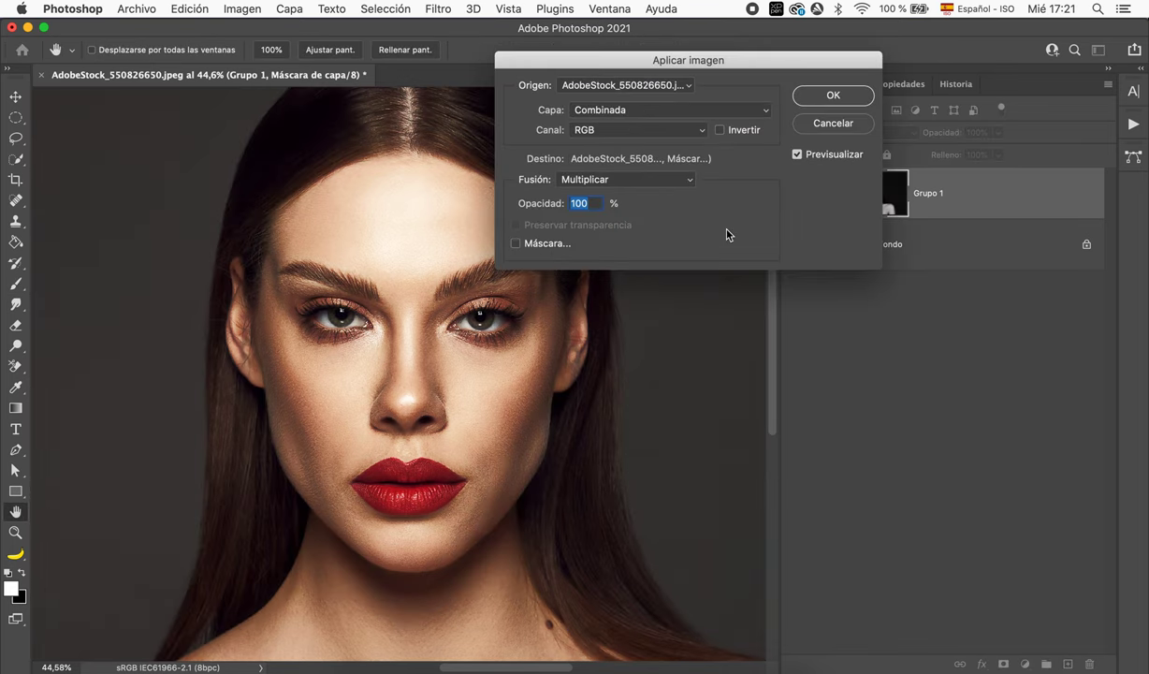
pyautogui.moveTo(762, 64); pyautogui.dragTo(704, 79)
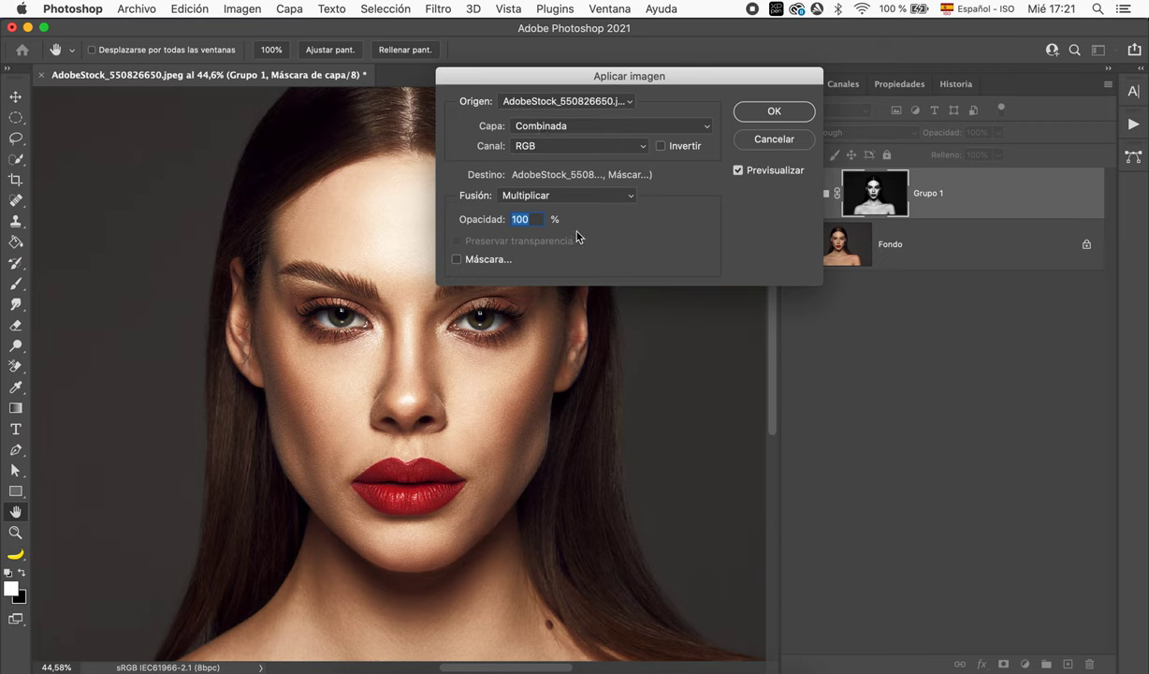
pyautogui.click(800, 112)
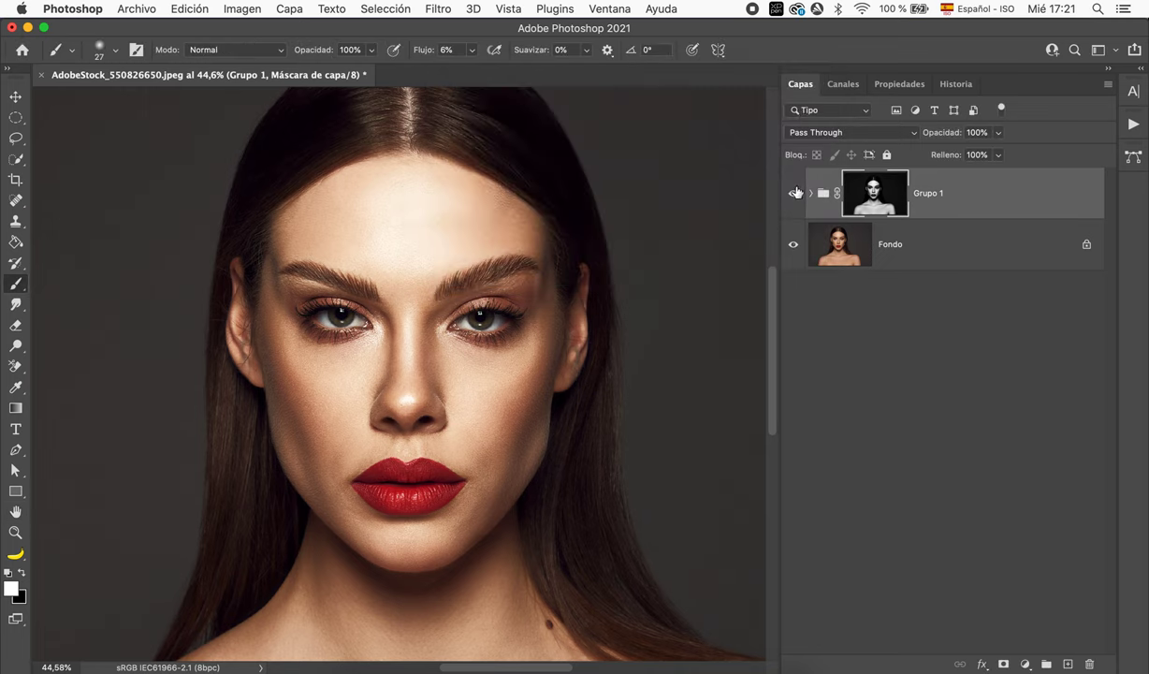
# Step: Compare Grupo 1 on and off, then set its opacity to 88%
pyautogui.click(793, 195)
pyautogui.click(793, 198)
pyautogui.click(793, 196)
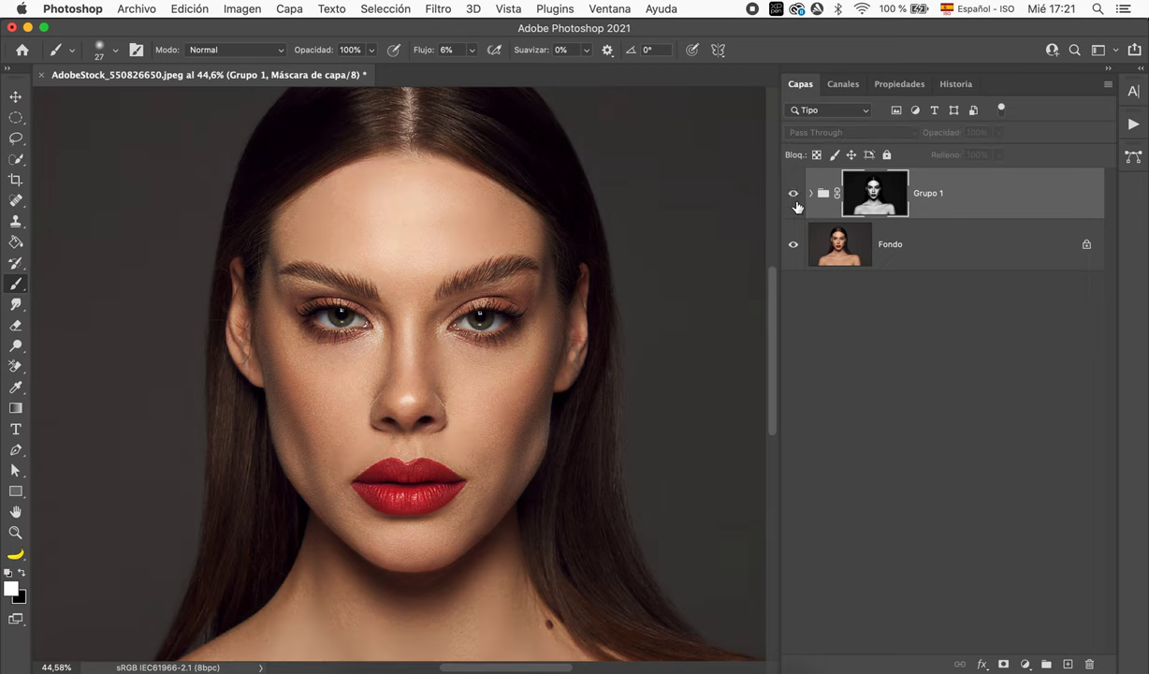
pyautogui.click(794, 199)
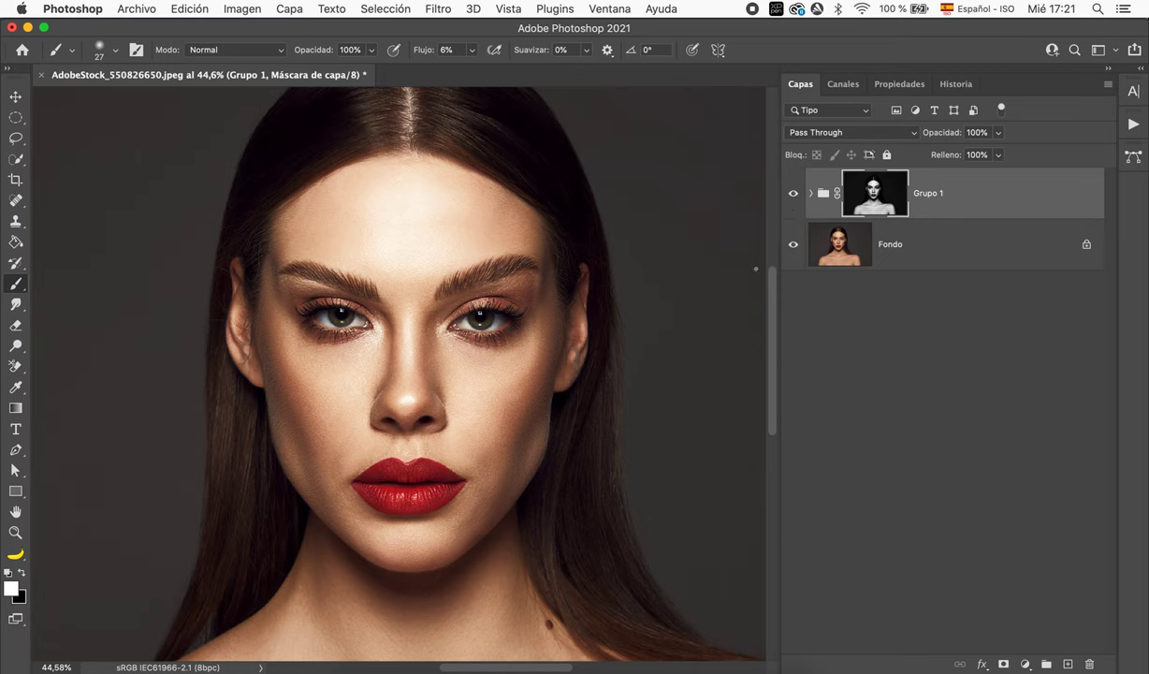
pyautogui.click(999, 133)
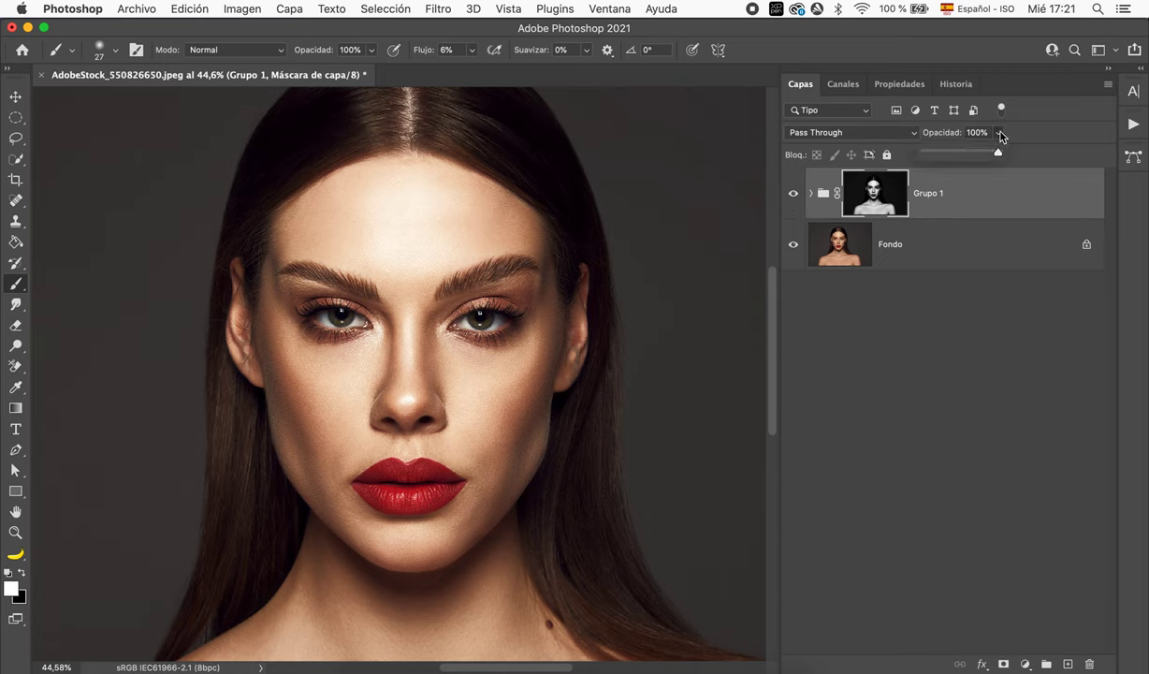
pyautogui.moveTo(999, 154); pyautogui.dragTo(973, 154)
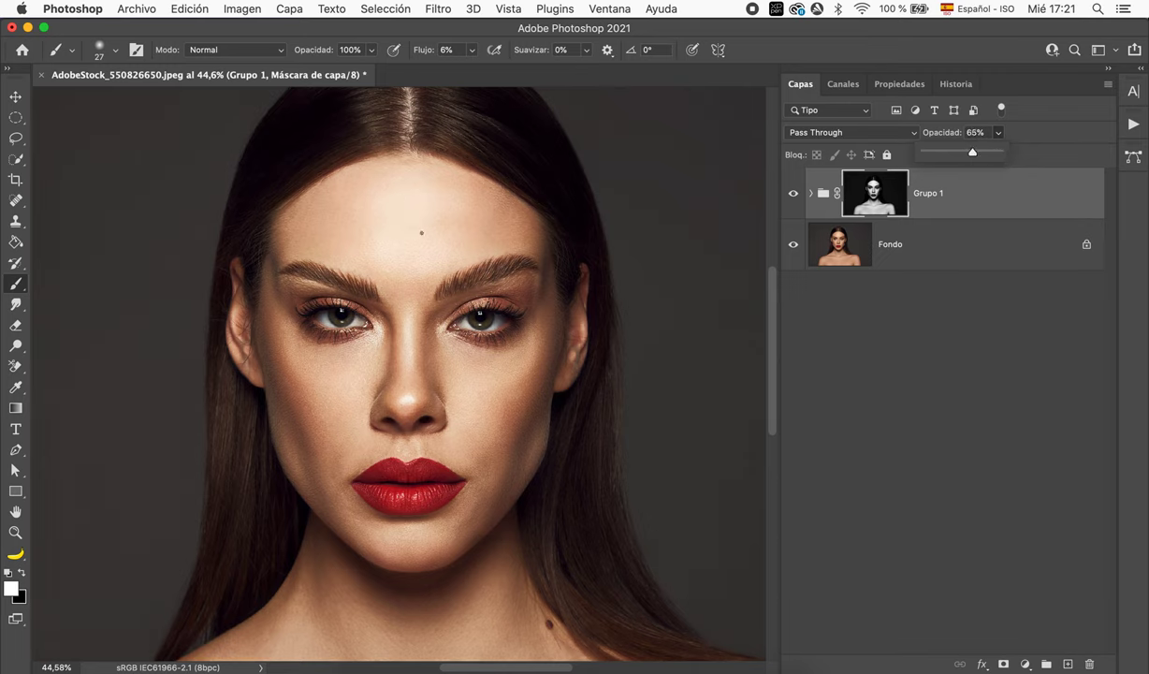
pyautogui.moveTo(973, 153)
pyautogui.mouseDown()
pyautogui.moveTo(1004, 154)
pyautogui.moveTo(991, 154)
pyautogui.mouseUp()
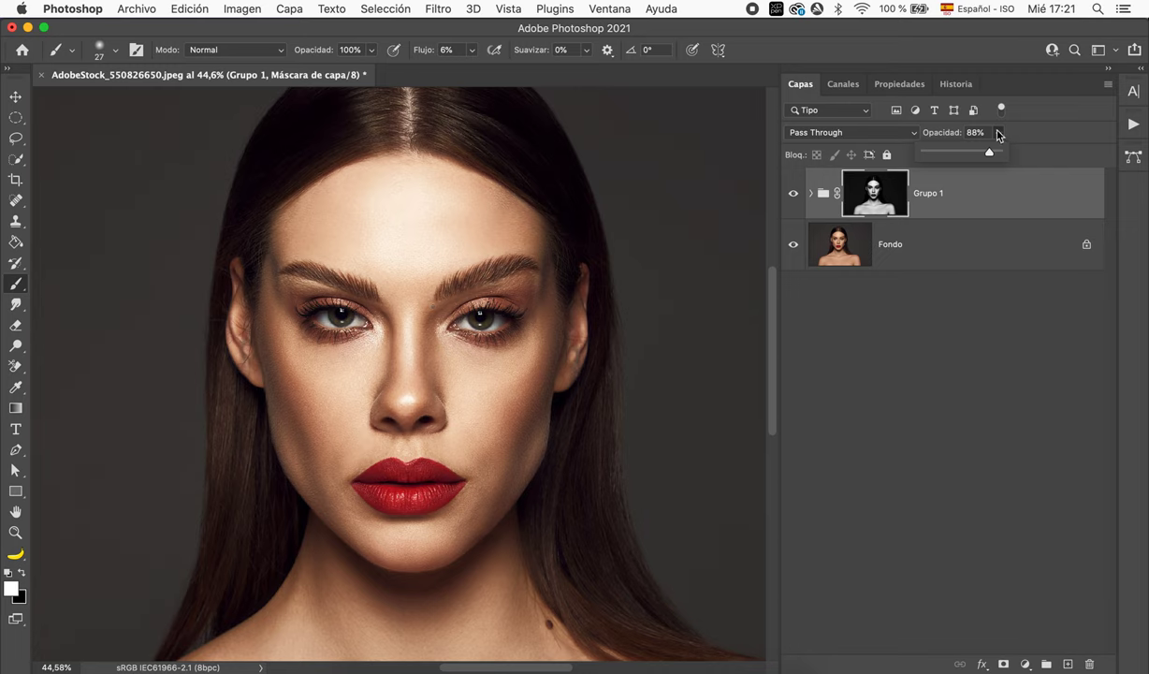
pyautogui.click(973, 132)
# Step: Rename the group to 'dodge and burn' and toggle it to compare
pyautogui.click(1000, 203)
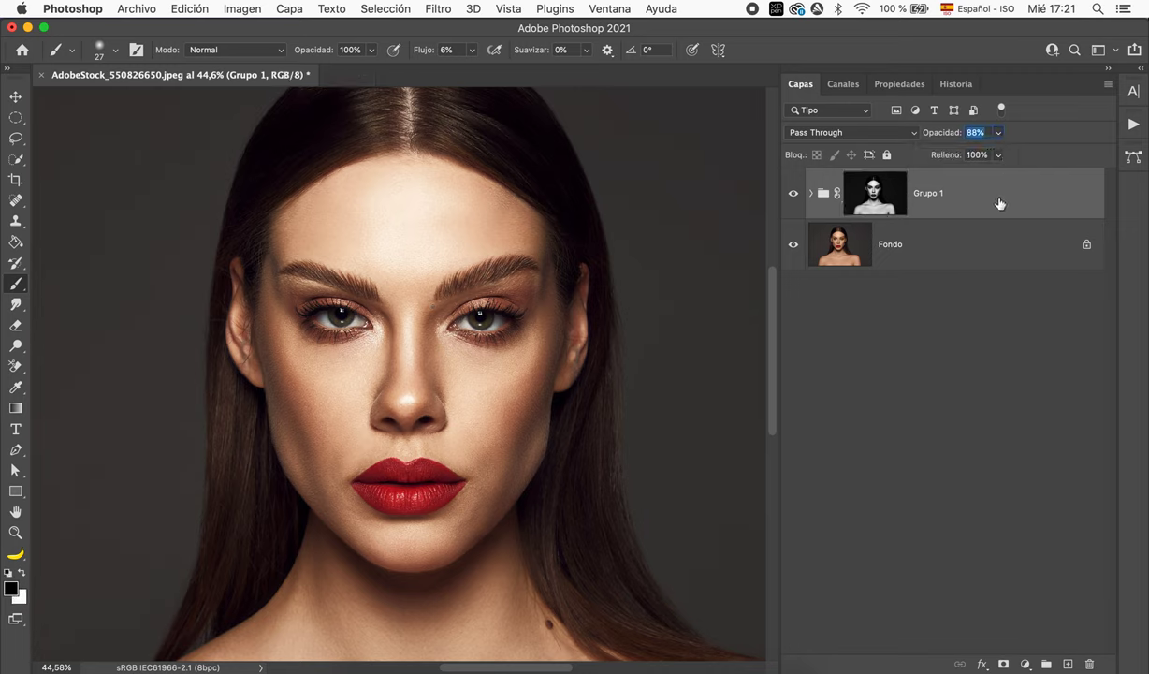
pyautogui.doubleClick(930, 193)
pyautogui.write('dod')
pyautogui.write('ge and b')
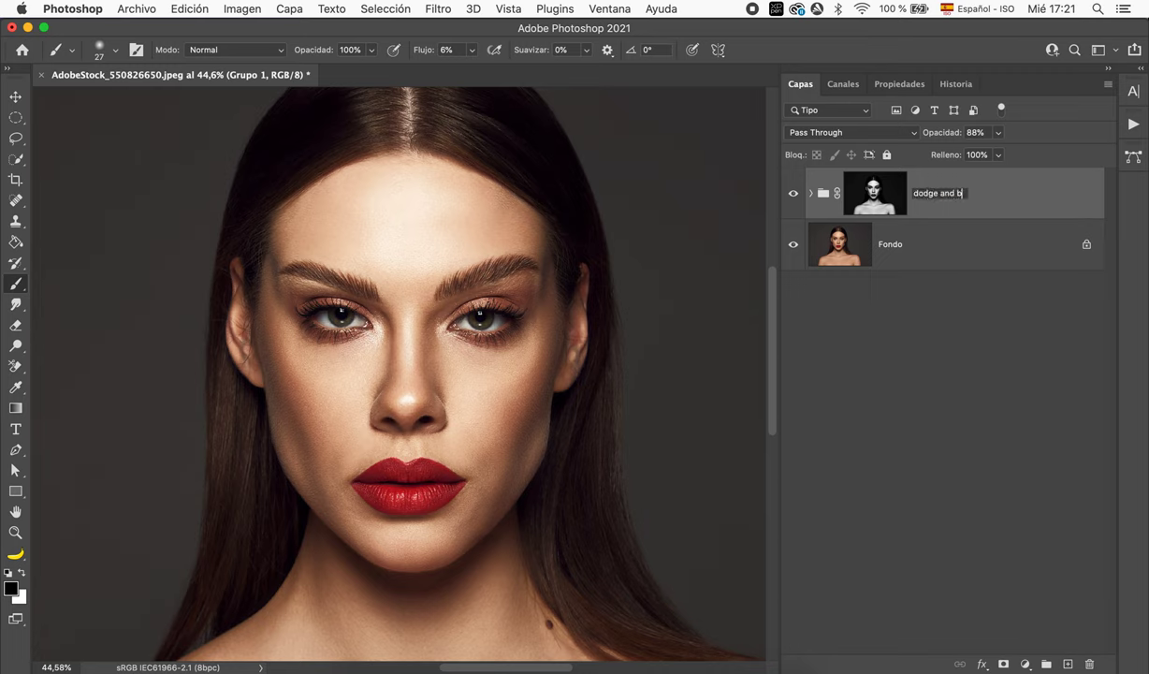
pyautogui.write('urn')
pyautogui.press('Return')
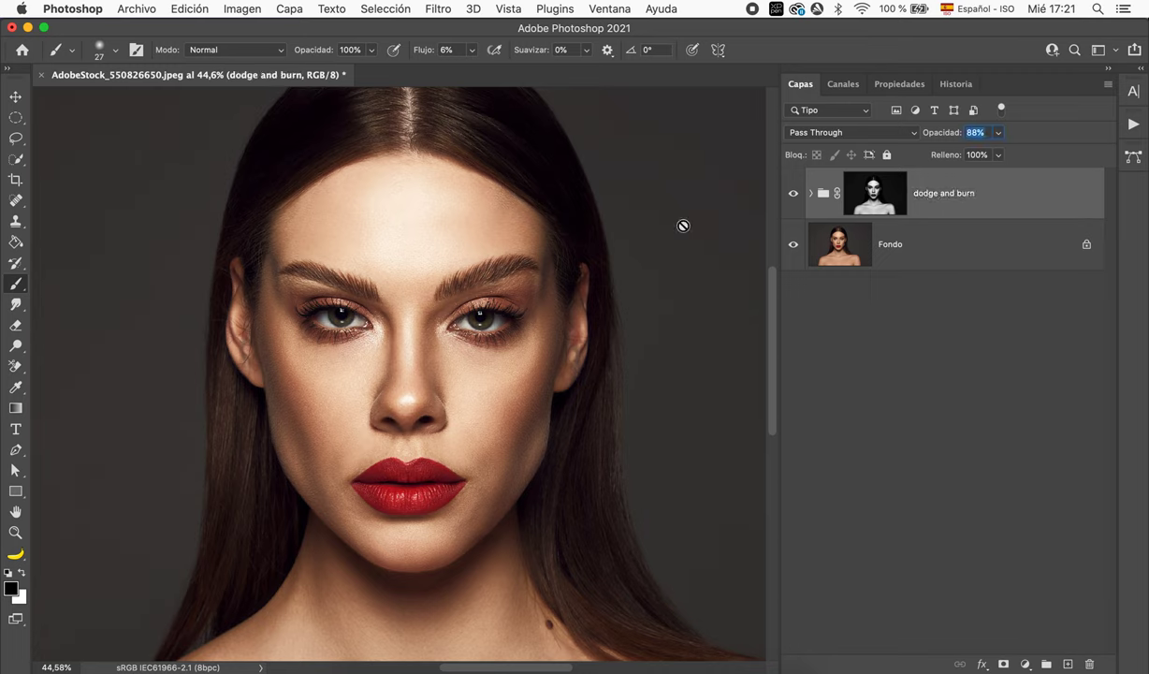
pyautogui.click(793, 193)
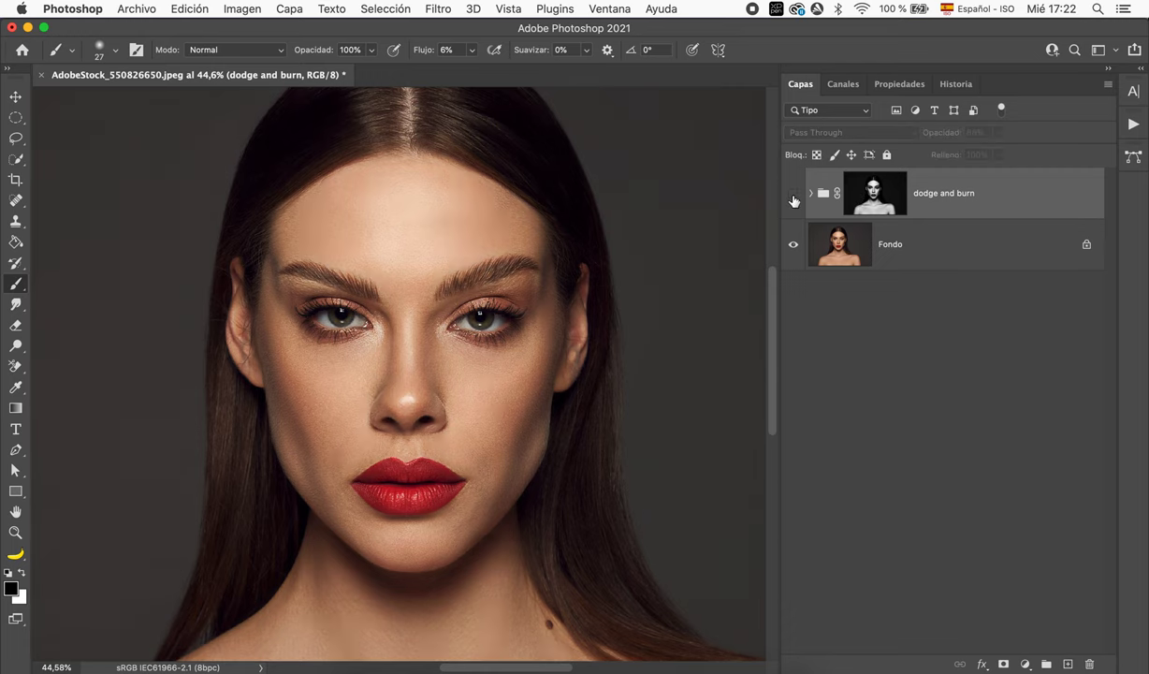
pyautogui.click(794, 195)
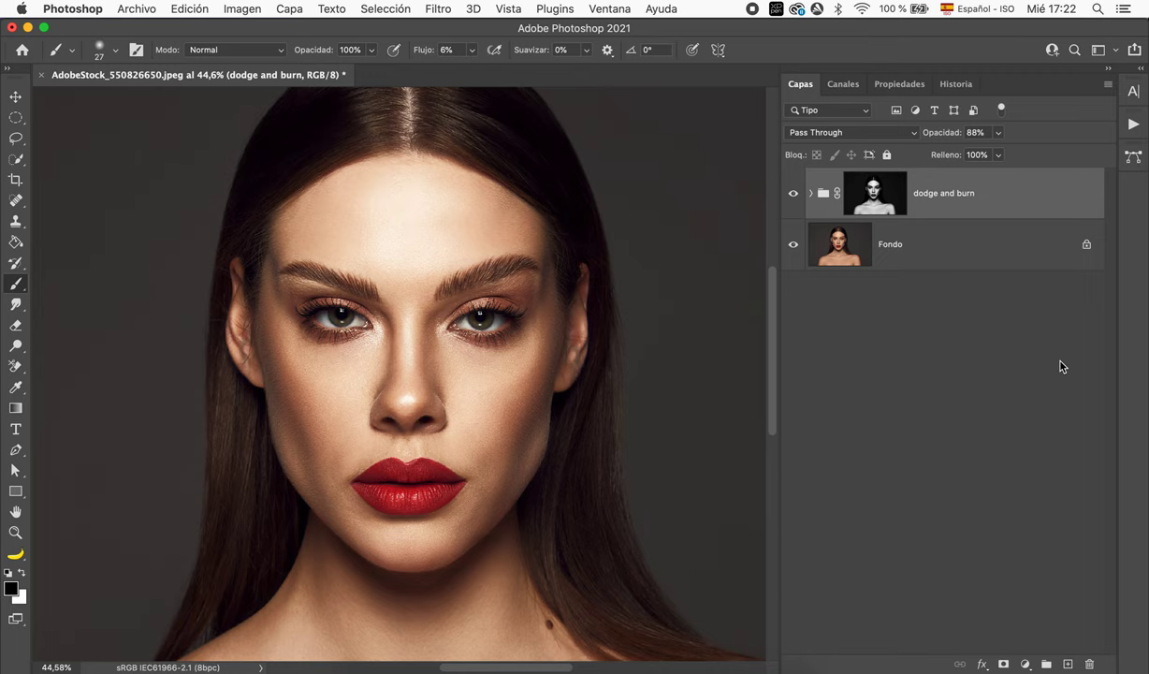
# Step: Add a Color uniforme fill layer in pure white ffffff
pyautogui.click(1026, 663)
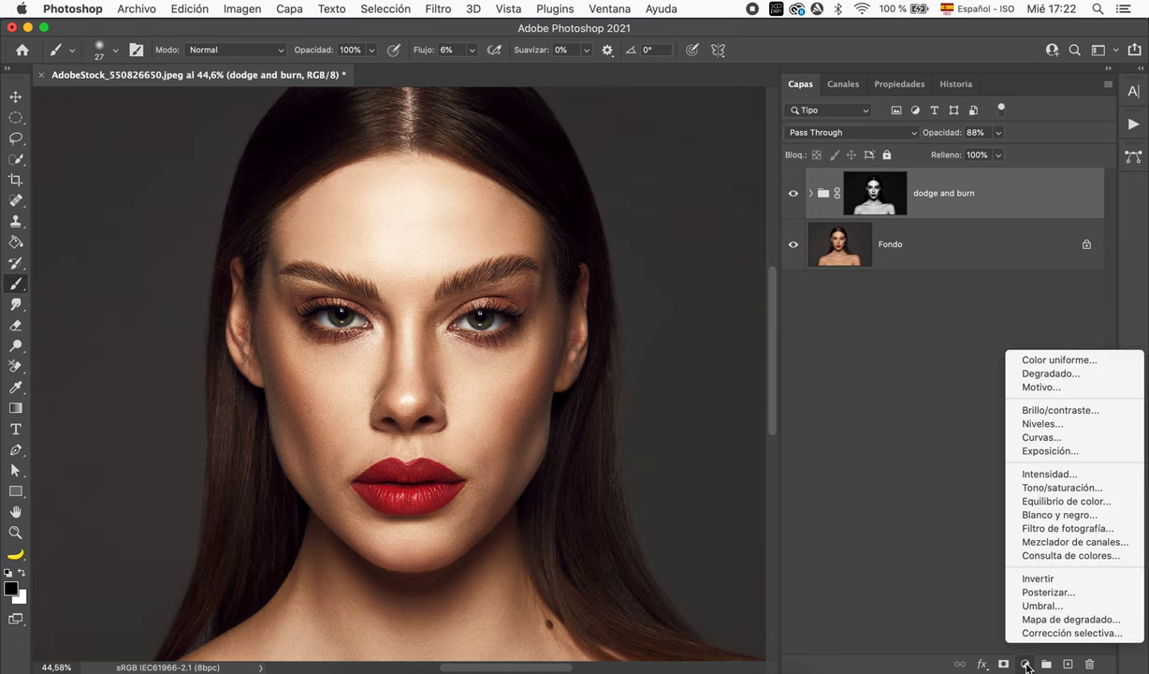
pyautogui.click(1069, 363)
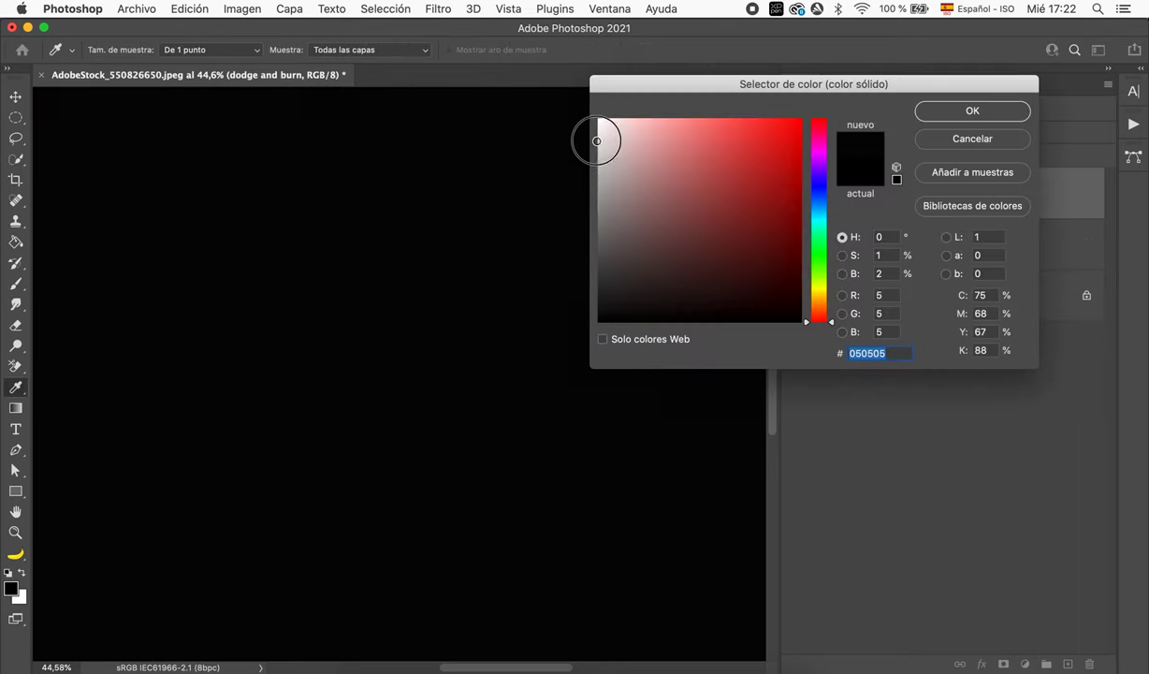
pyautogui.moveTo(598, 133); pyautogui.dragTo(592, 114)
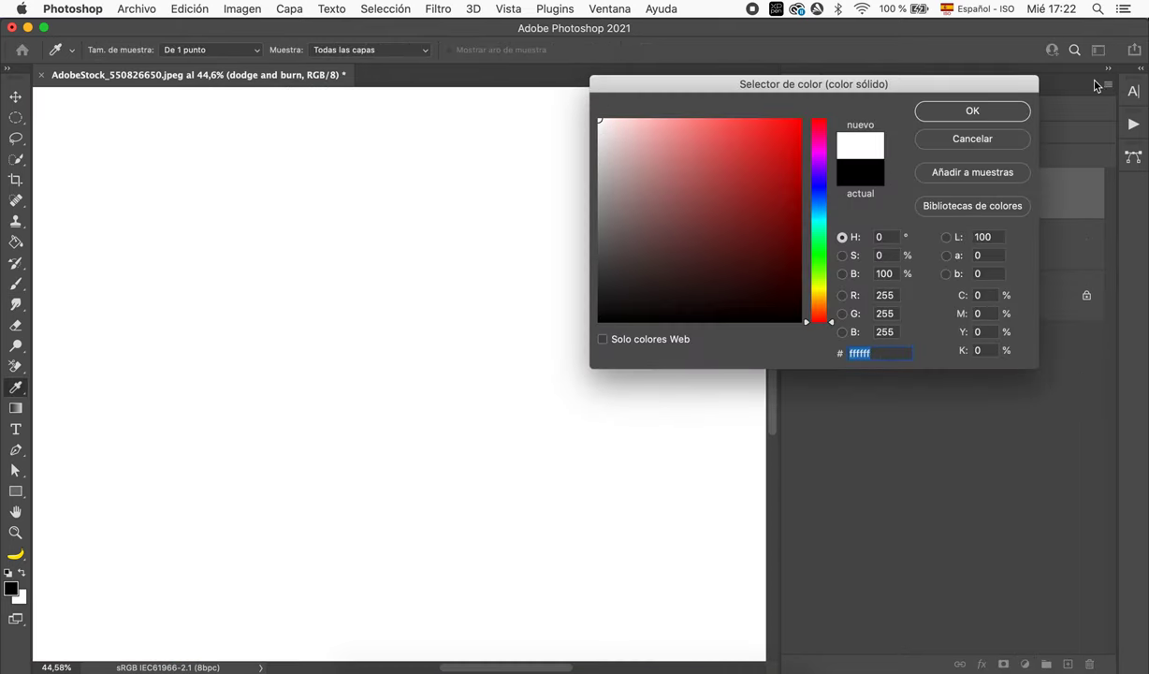
pyautogui.click(988, 112)
pyautogui.press('b')
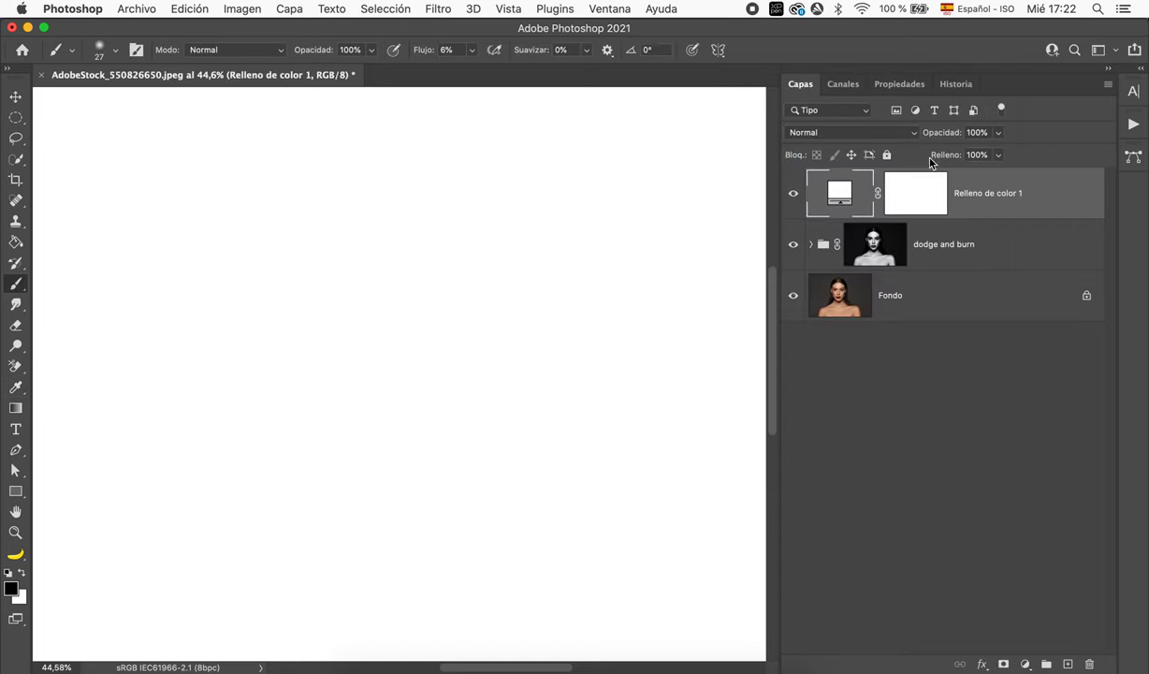
# Step: Split the fill layer's Capa subyacente black slider to about 0/151 and apply
pyautogui.click(918, 195)
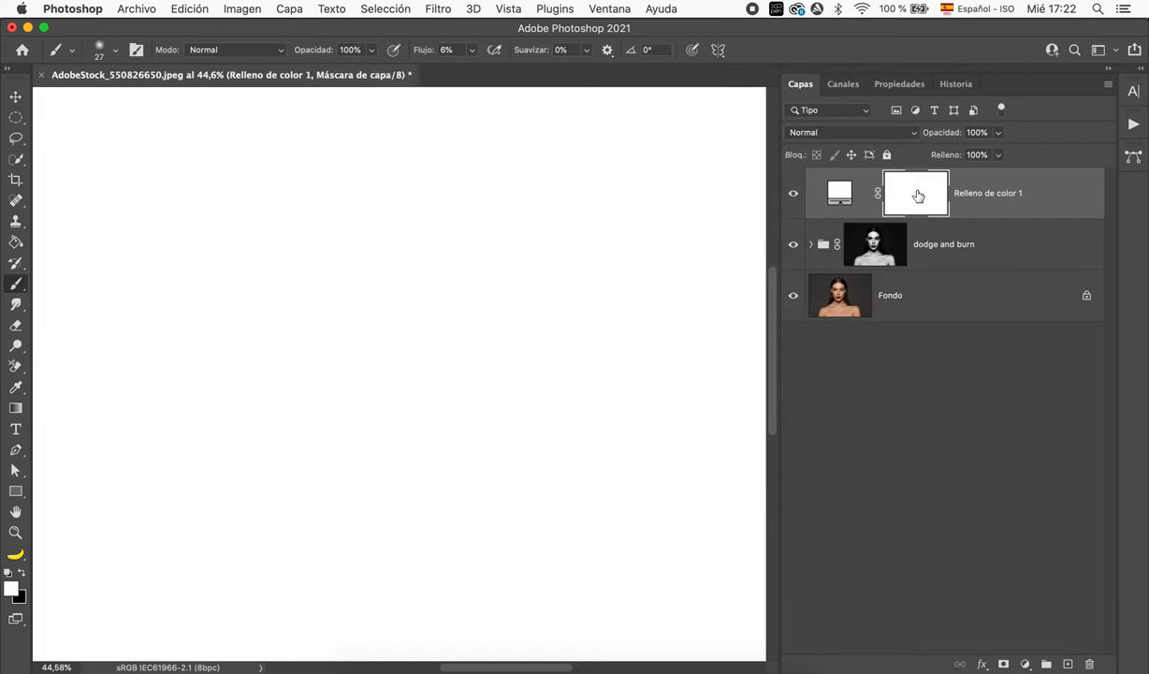
pyautogui.doubleClick(1069, 199)
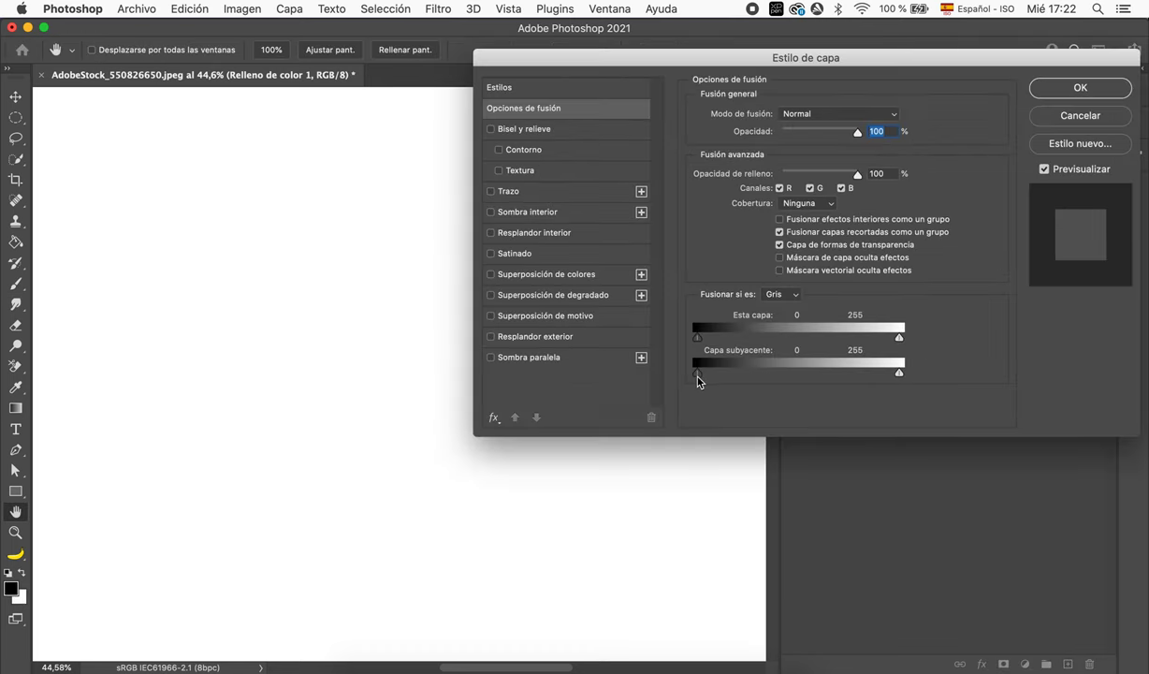
pyautogui.moveTo(697, 377); pyautogui.dragTo(792, 376)
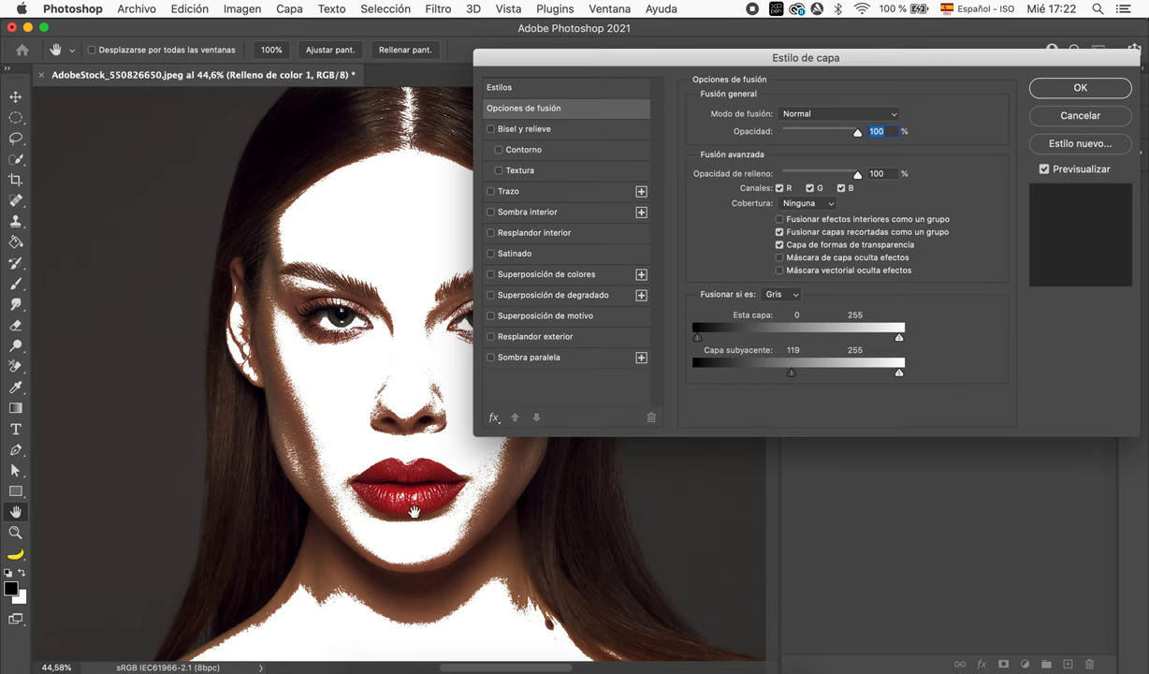
pyautogui.moveTo(794, 374); pyautogui.dragTo(843, 371)
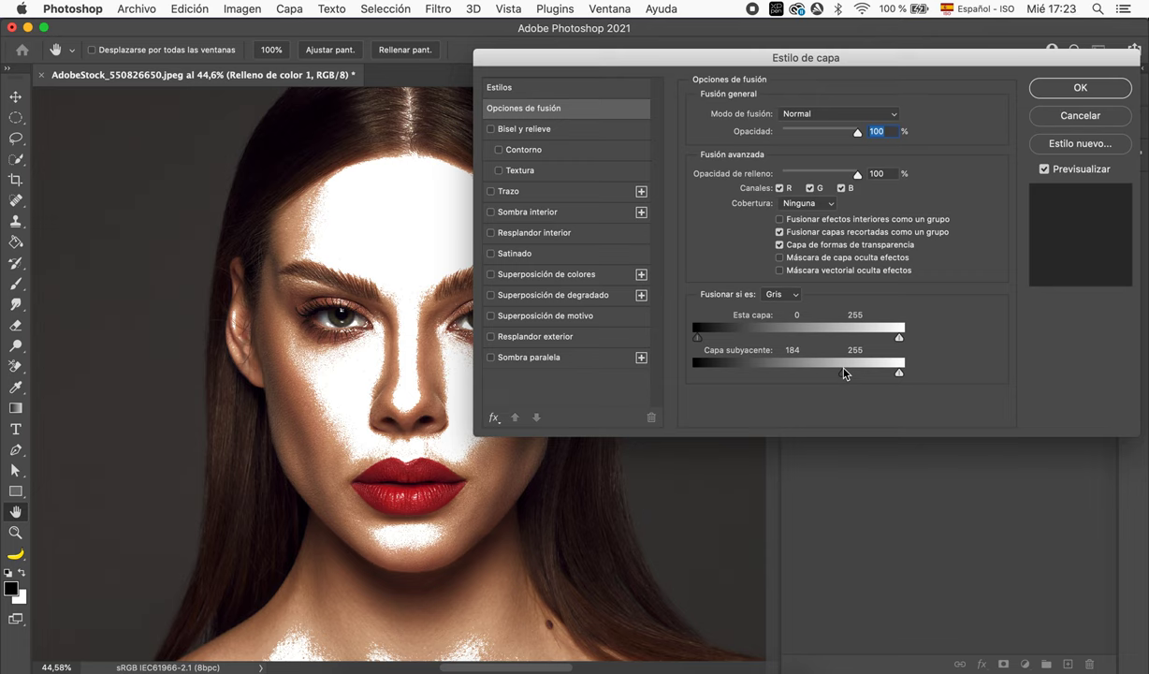
pyautogui.moveTo(843, 371); pyautogui.dragTo(817, 375)
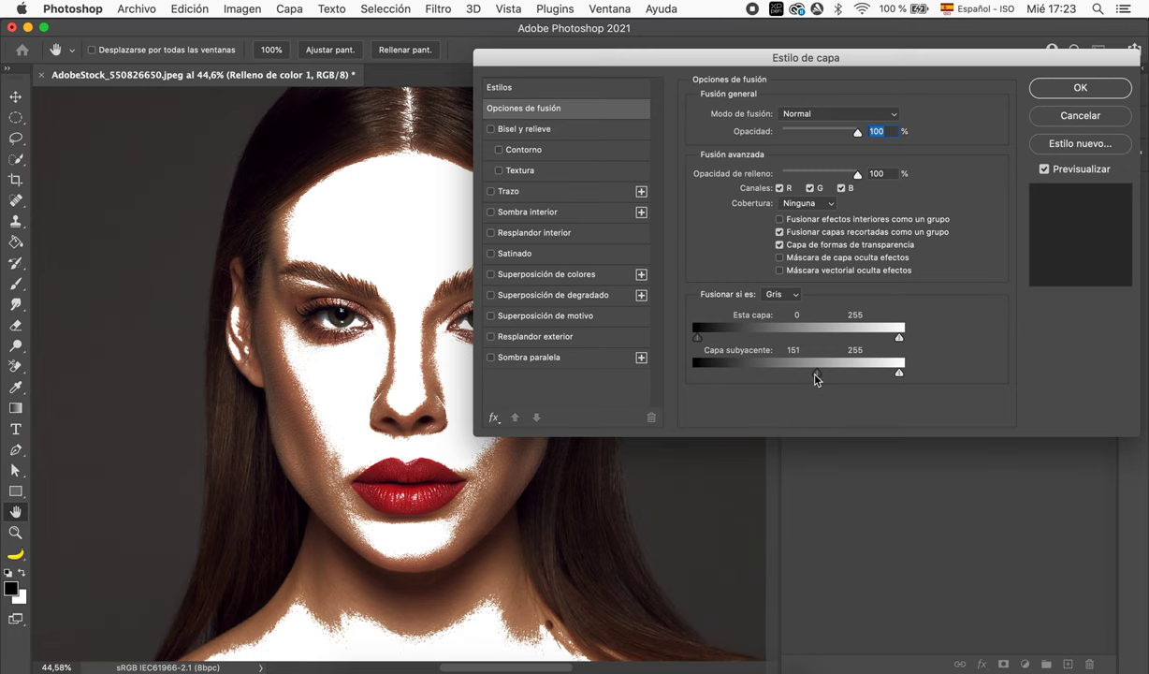
pyautogui.keyDown('alt'); pyautogui.moveTo(815, 374); pyautogui.dragTo(689, 382); pyautogui.keyUp('alt')
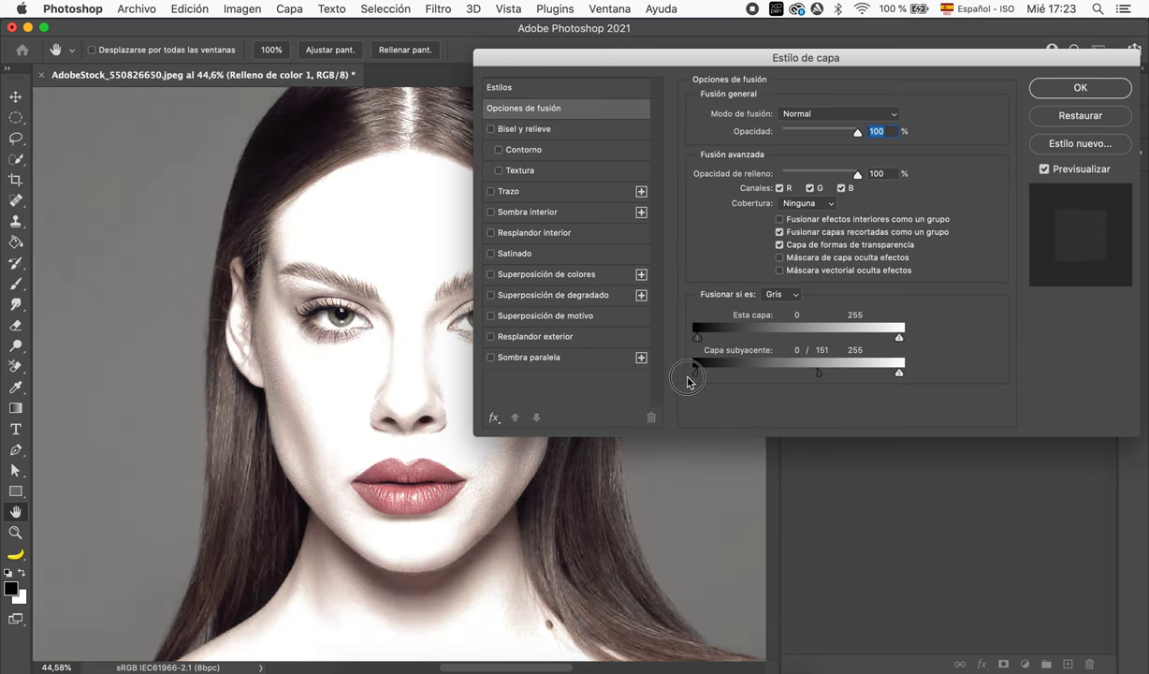
pyautogui.click(1080, 88)
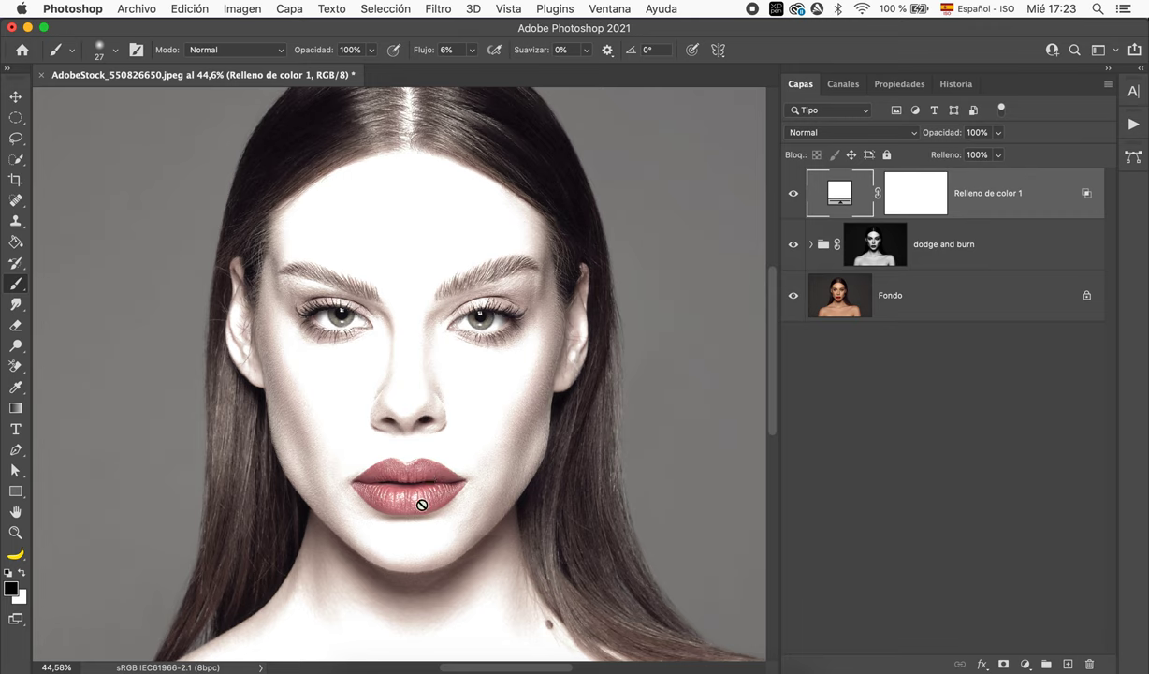
# Step: Invert the Relleno de color 1 mask and paint white back over the lips with a 62 px soft brush
pyautogui.click(927, 204)
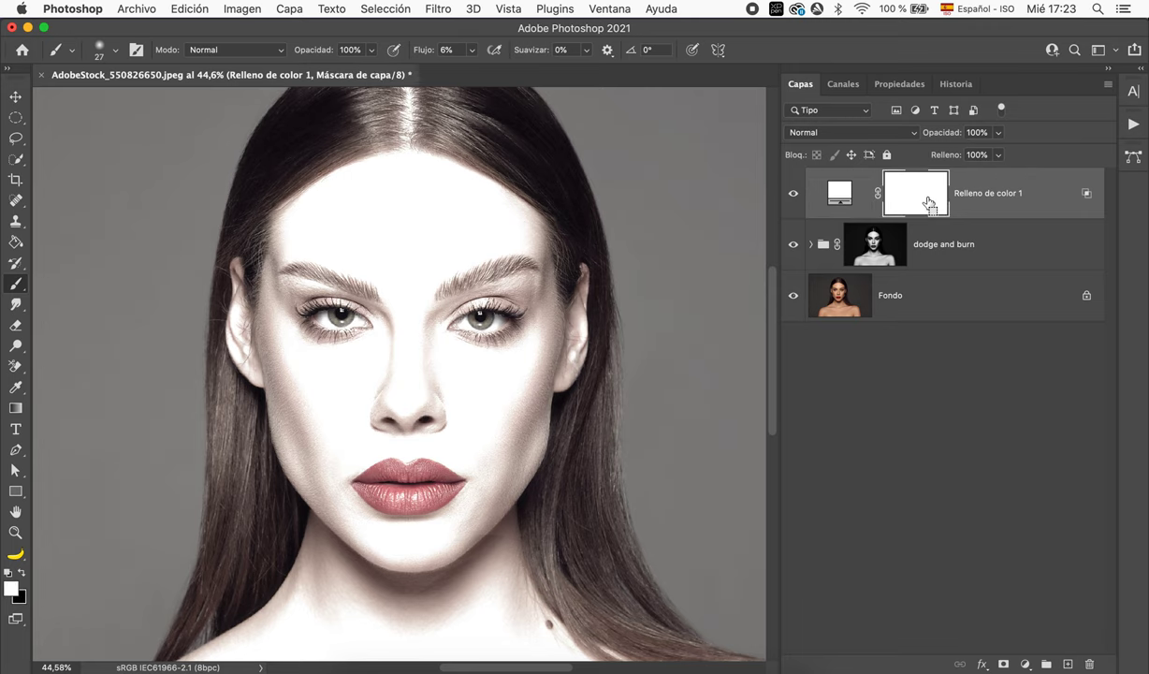
pyautogui.hotkey('ctrl', 'i')
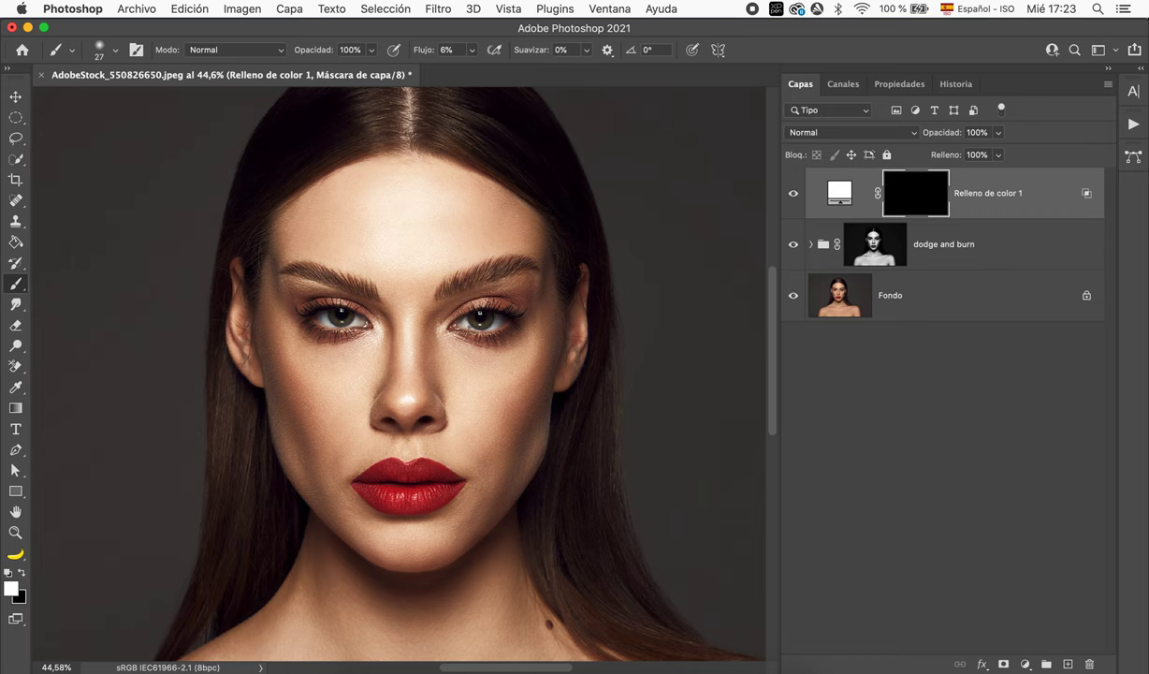
pyautogui.scroll(2, 409, 365)
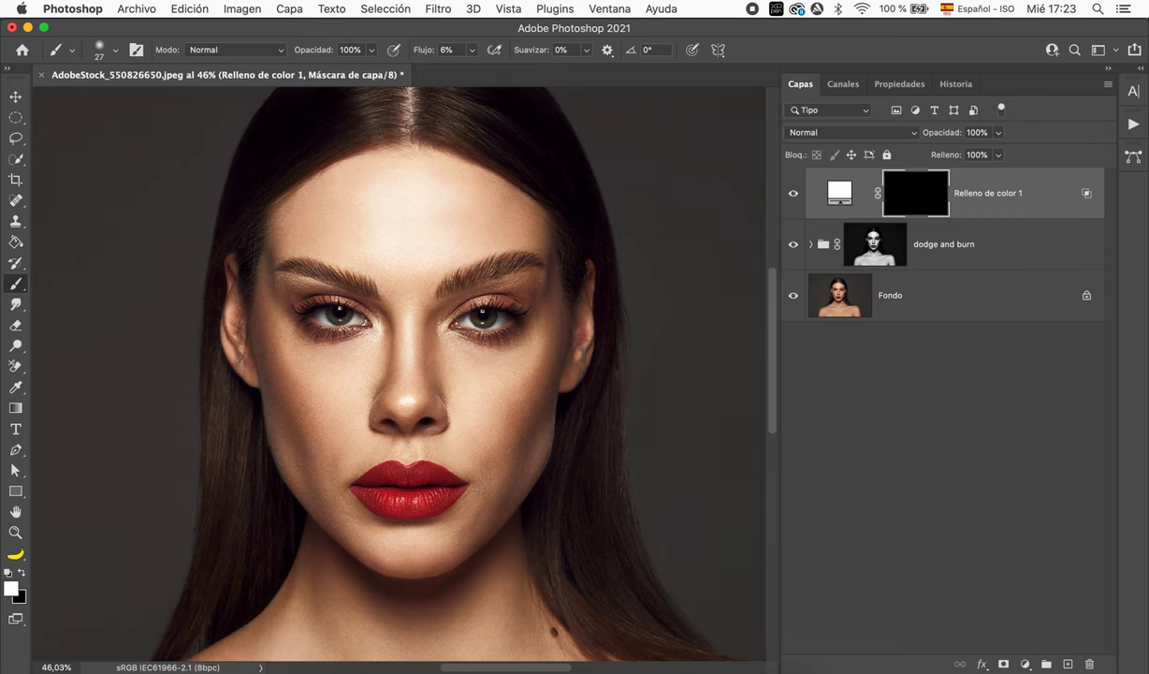
pyautogui.scroll(3, 394, 379)
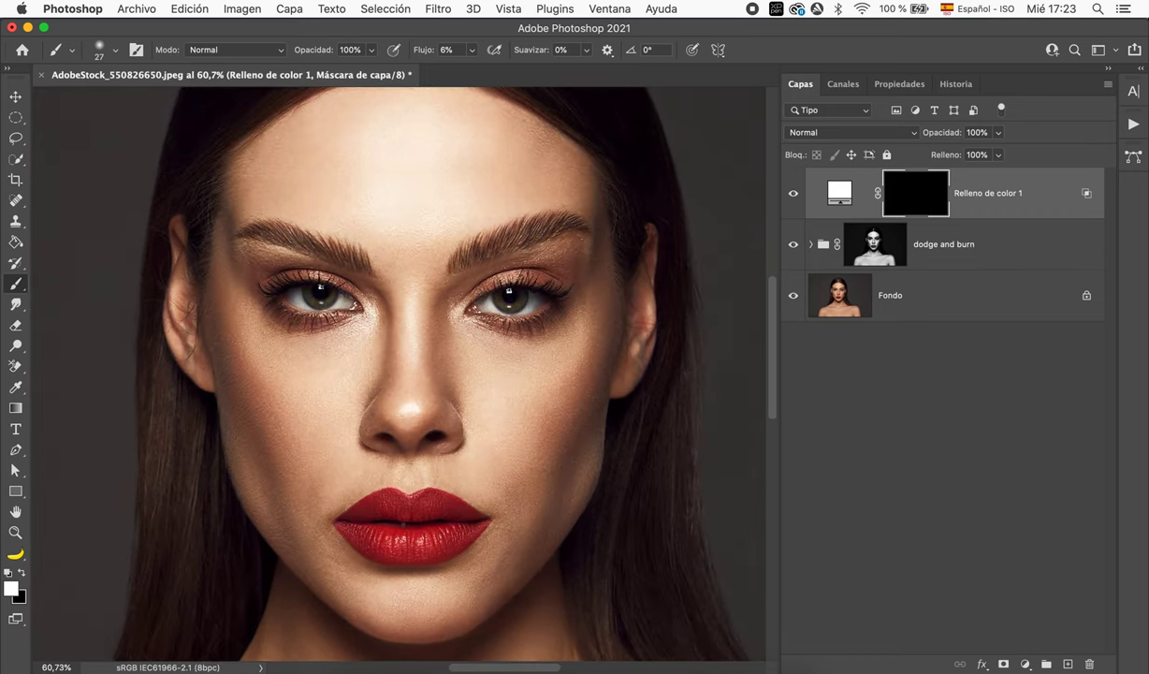
pyautogui.scroll(-5, 402, 375)
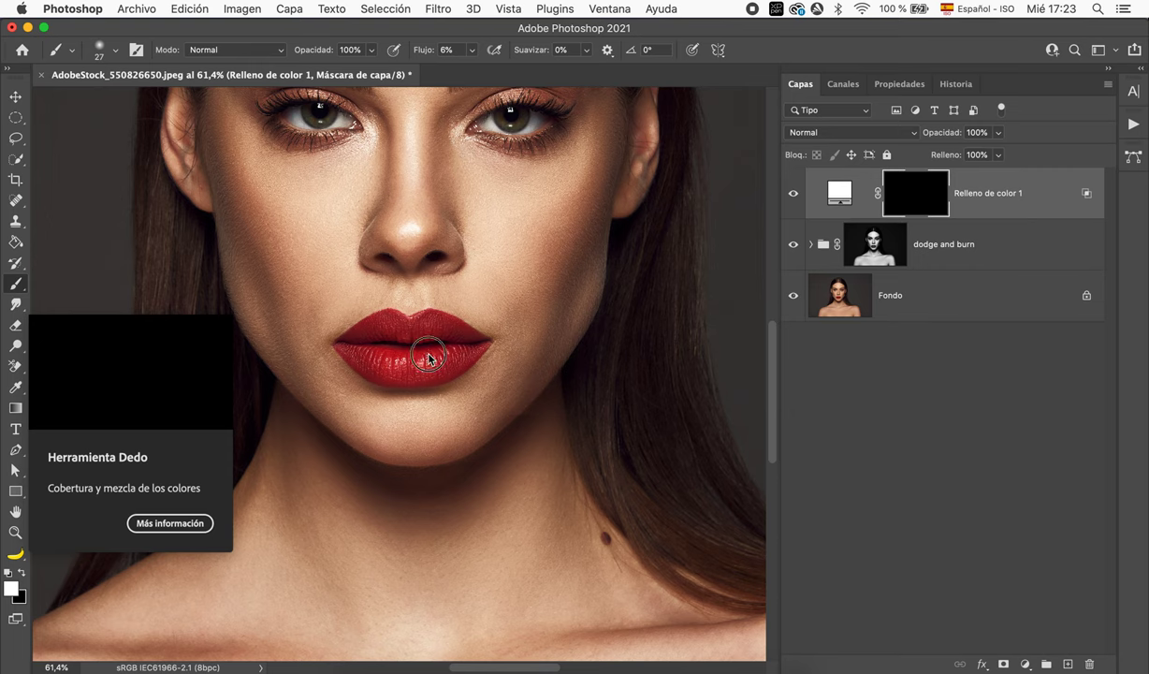
pyautogui.moveTo(430, 354); pyautogui.dragTo(457, 354)
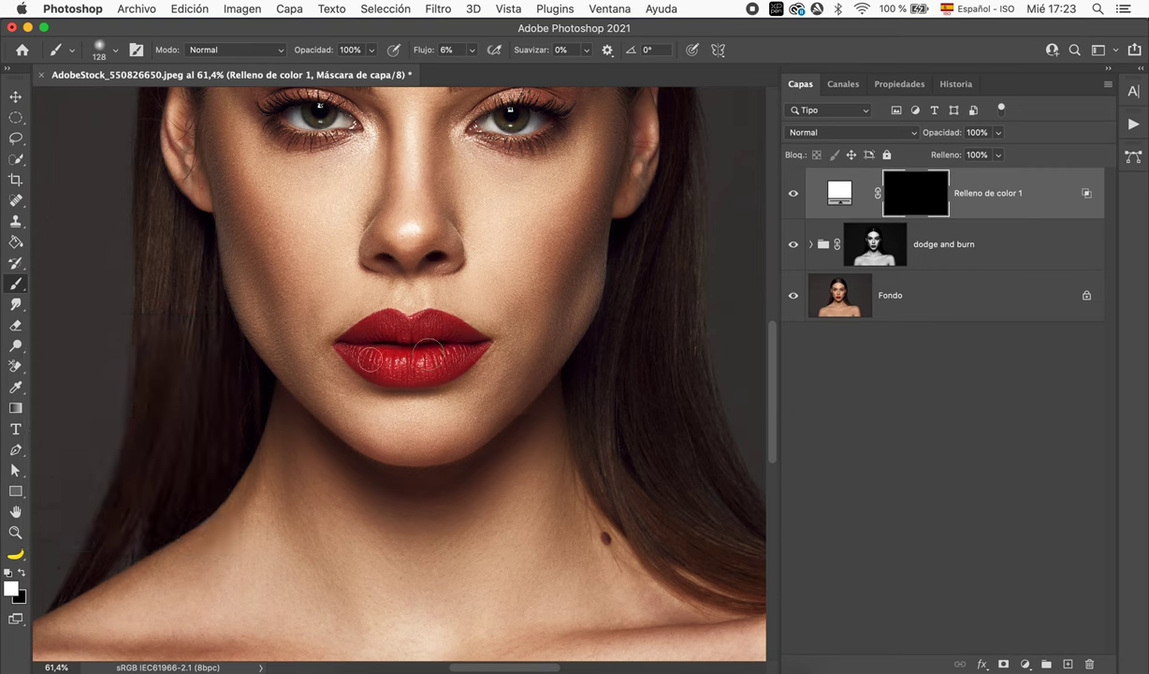
pyautogui.moveTo(354, 339)
pyautogui.mouseDown()
pyautogui.moveTo(365, 357)
pyautogui.moveTo(456, 353)
pyautogui.mouseUp()
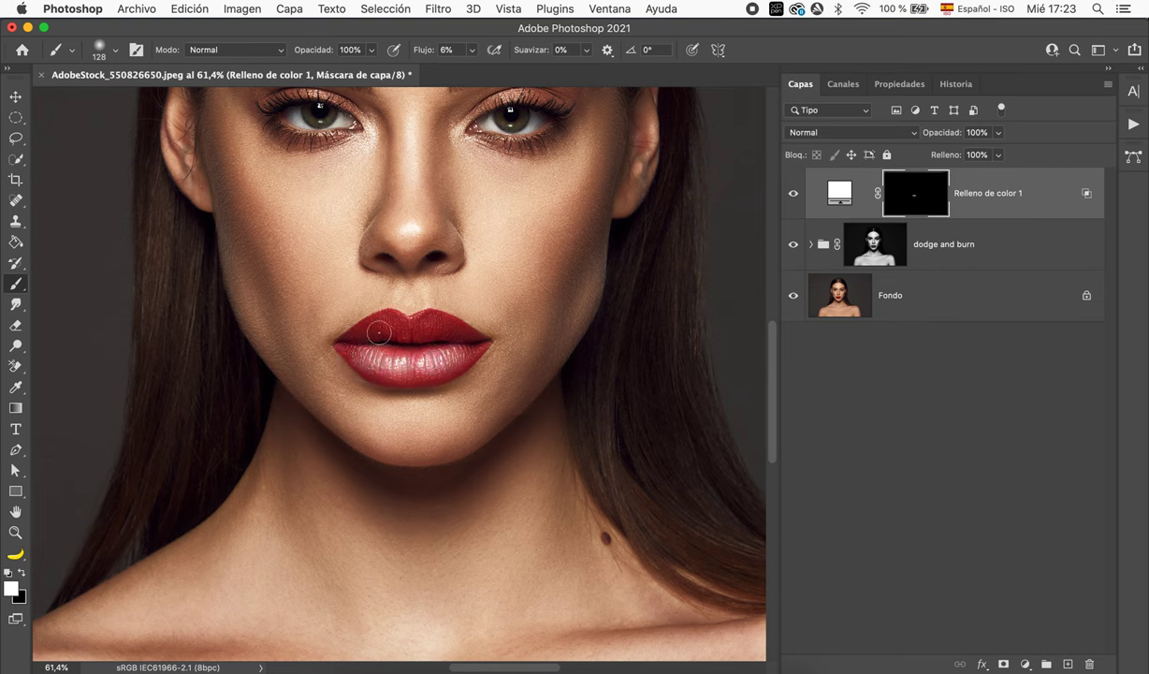
pyautogui.moveTo(374, 332)
pyautogui.mouseDown()
pyautogui.moveTo(360, 333)
pyautogui.moveTo(370, 323)
pyautogui.moveTo(454, 323)
pyautogui.moveTo(441, 364)
pyautogui.moveTo(359, 349)
pyautogui.moveTo(384, 354)
pyautogui.mouseUp()
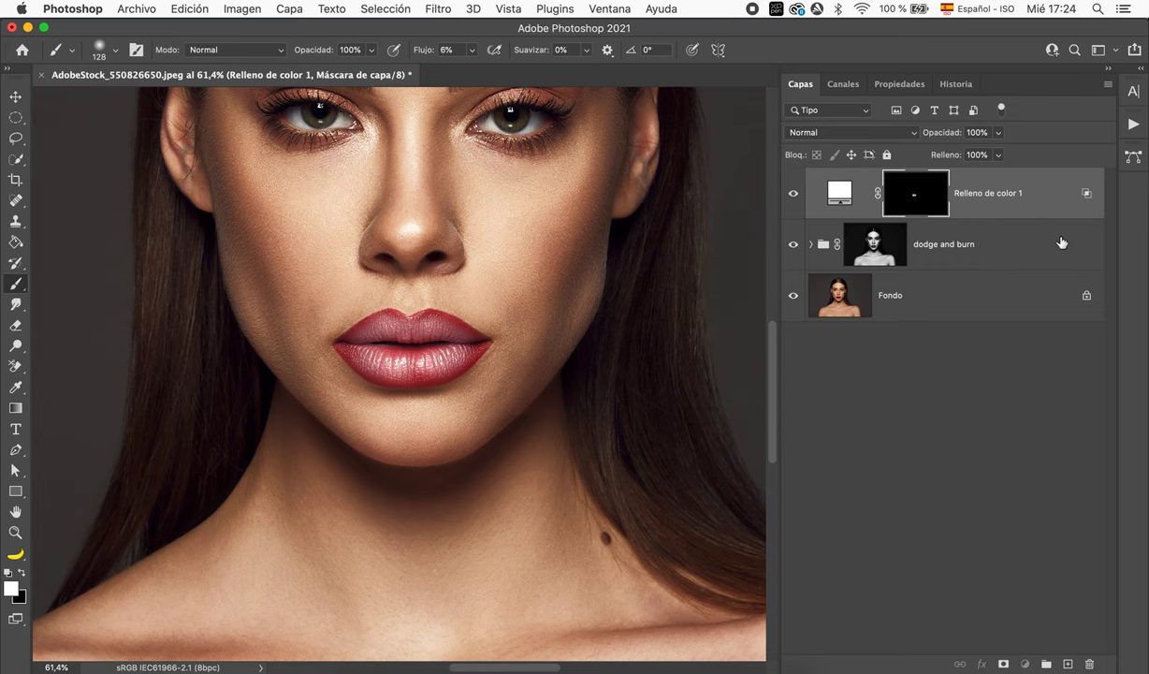
pyautogui.click(839, 194)
# Step: Split Relleno de color 1's Underlying Layer black slider so only brighter tones show
pyautogui.doubleClick(1011, 194)
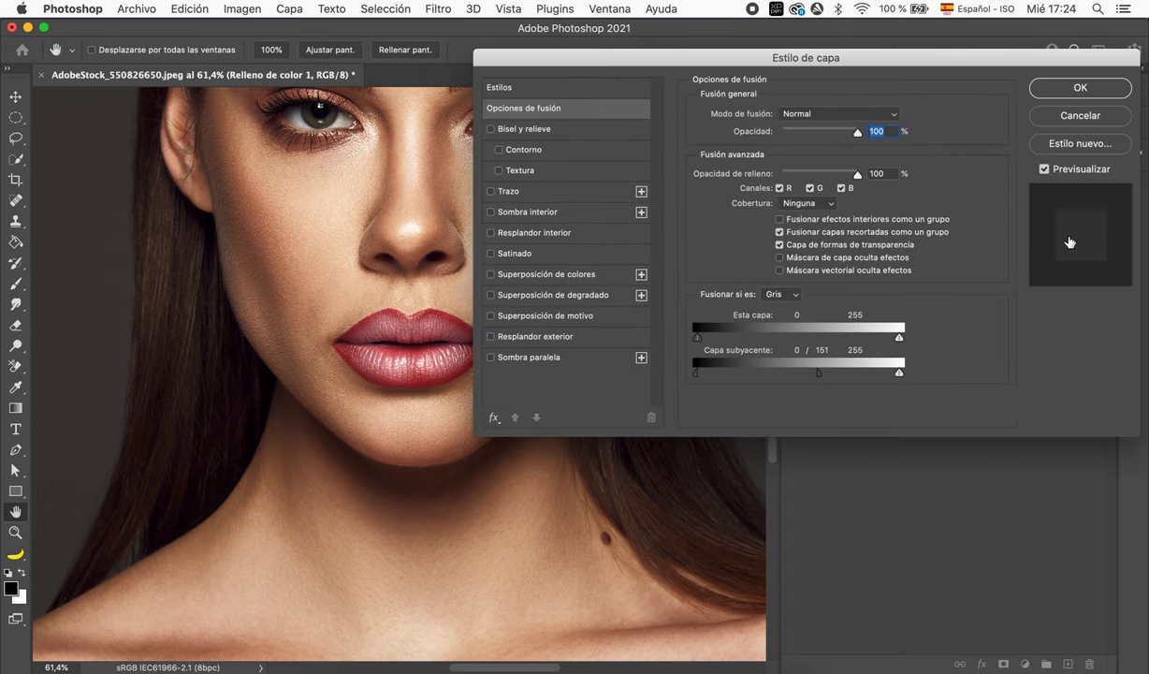
pyautogui.moveTo(883, 57); pyautogui.dragTo(873, 48)
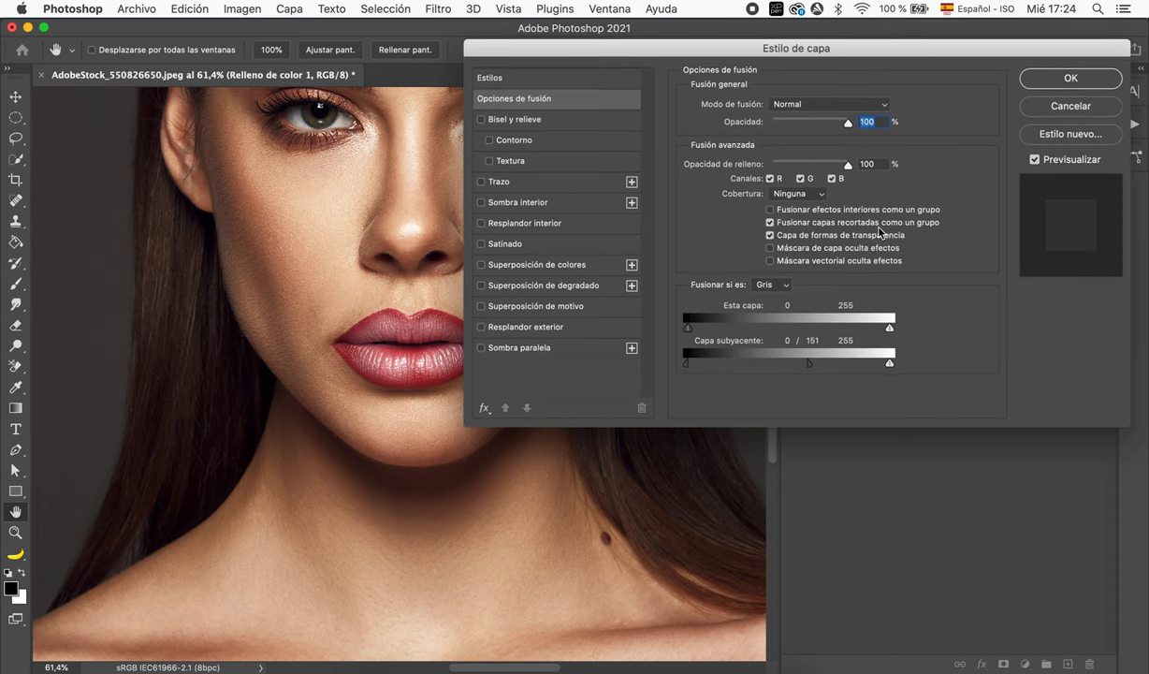
pyautogui.moveTo(812, 366)
pyautogui.mouseDown()
pyautogui.moveTo(788, 367)
pyautogui.moveTo(876, 365)
pyautogui.mouseUp()
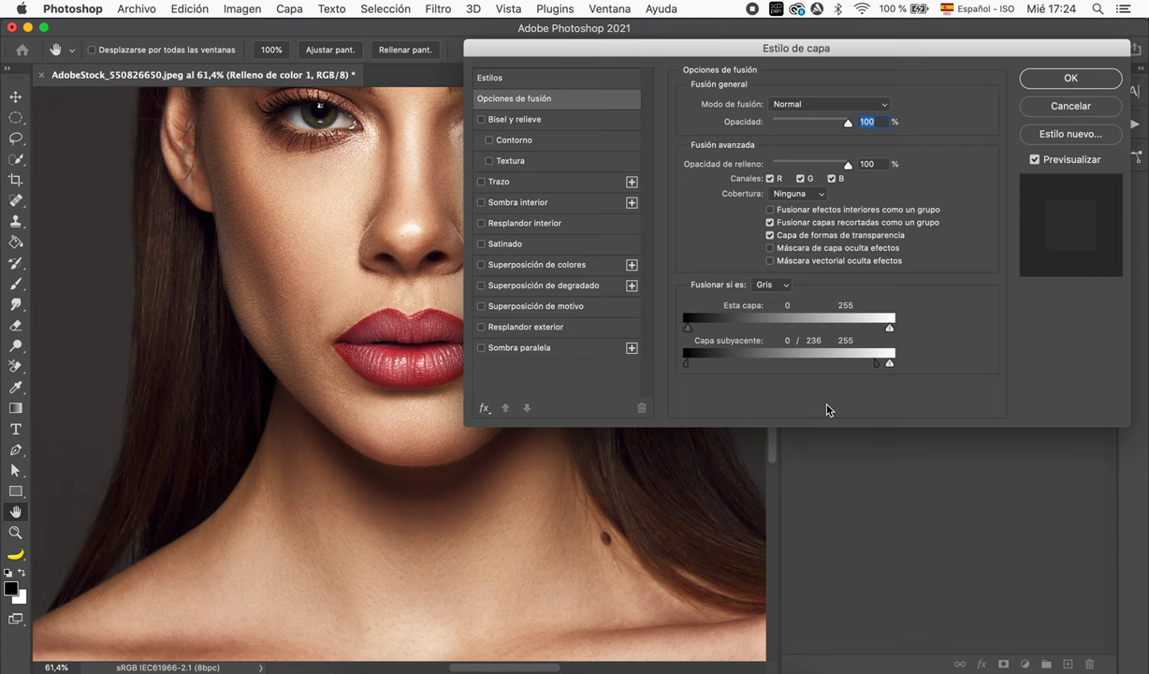
pyautogui.click(1038, 81)
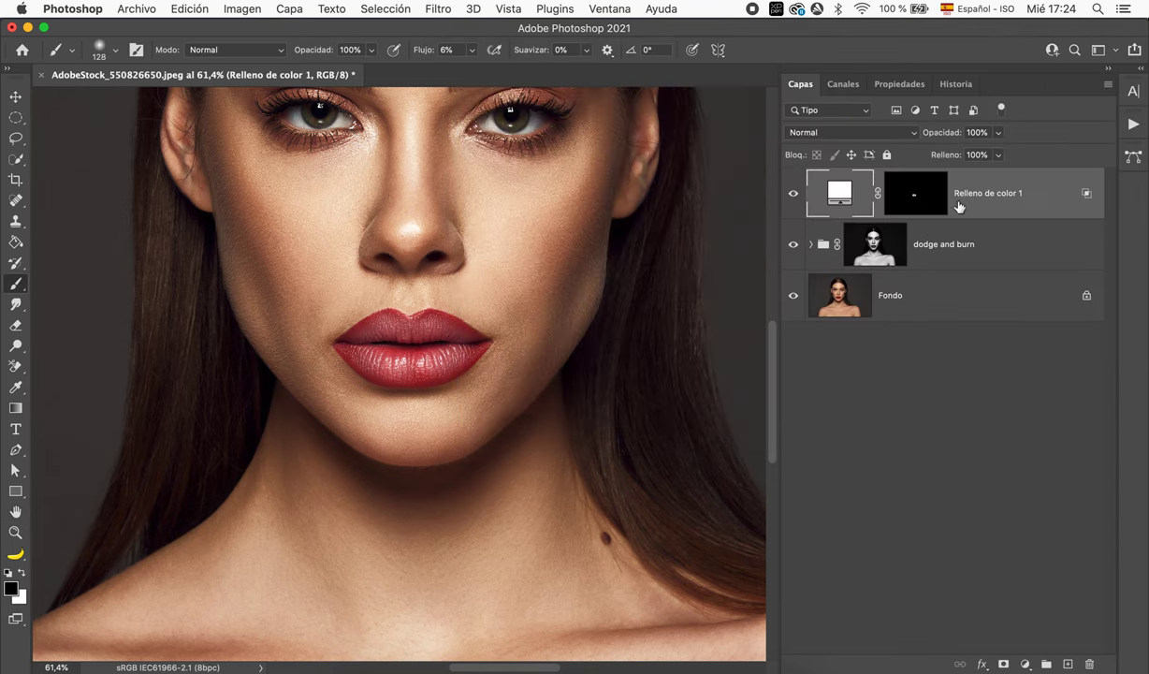
# Step: Lower Relleno de color 1 to 60% opacity and toggle it to compare
pyautogui.click(998, 133)
pyautogui.moveTo(999, 151); pyautogui.dragTo(975, 152)
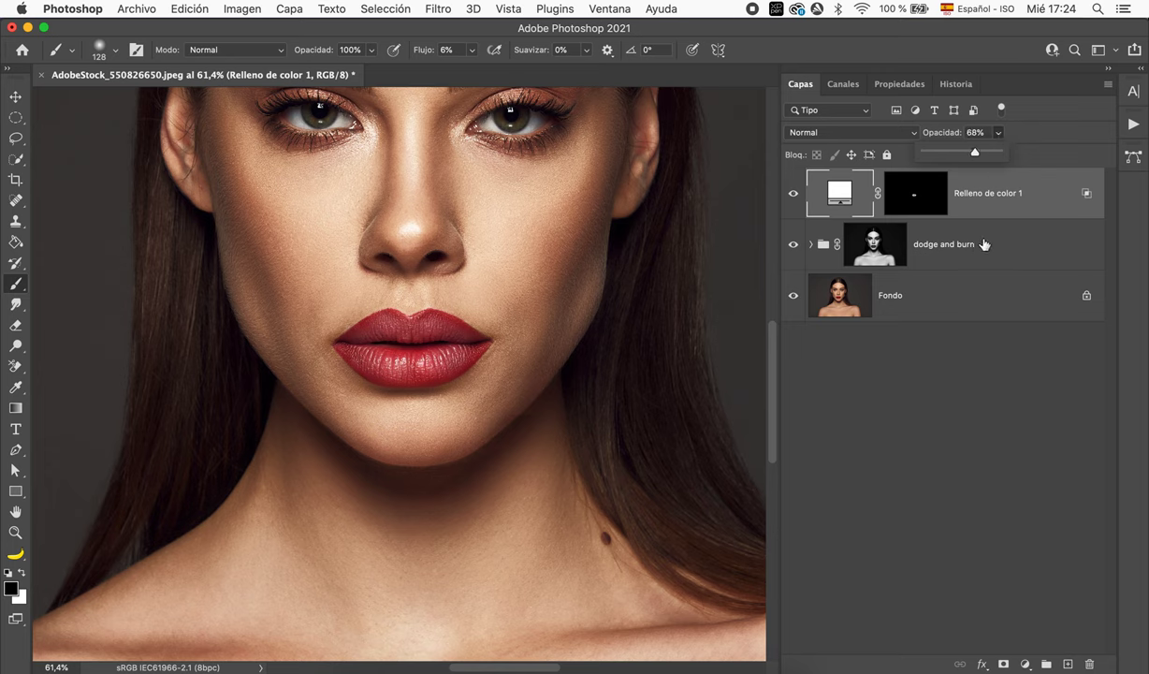
pyautogui.moveTo(971, 157); pyautogui.dragTo(969, 154)
pyautogui.click(795, 197)
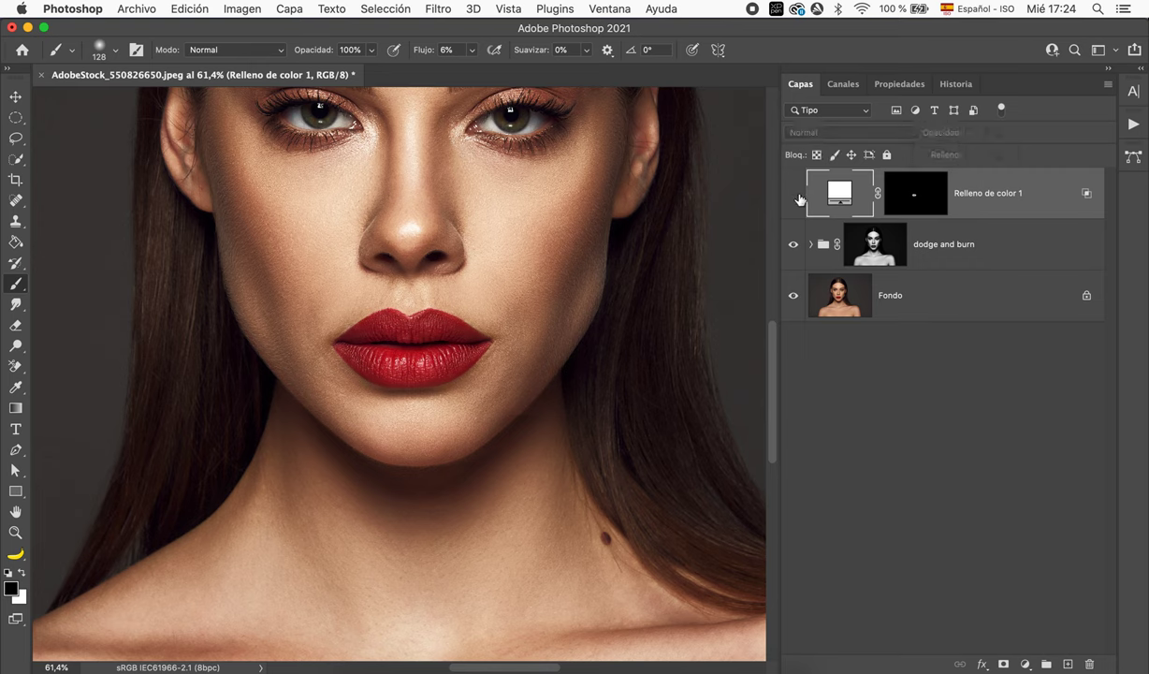
pyautogui.click(796, 196)
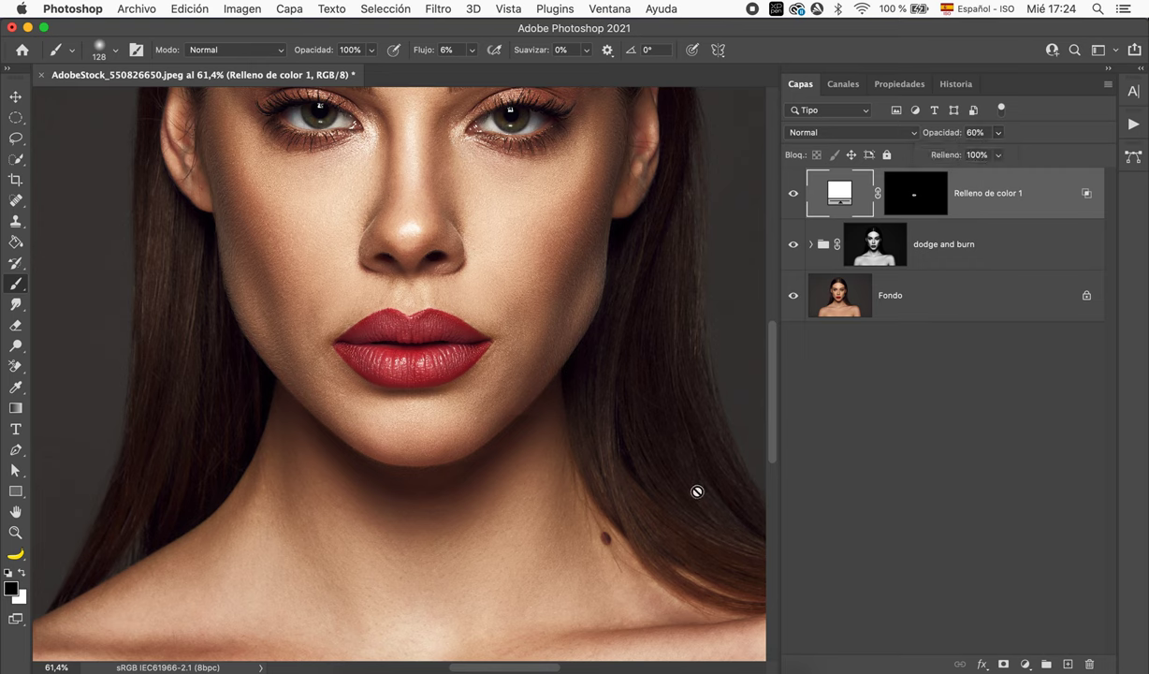
pyautogui.scroll(1, 697, 491)
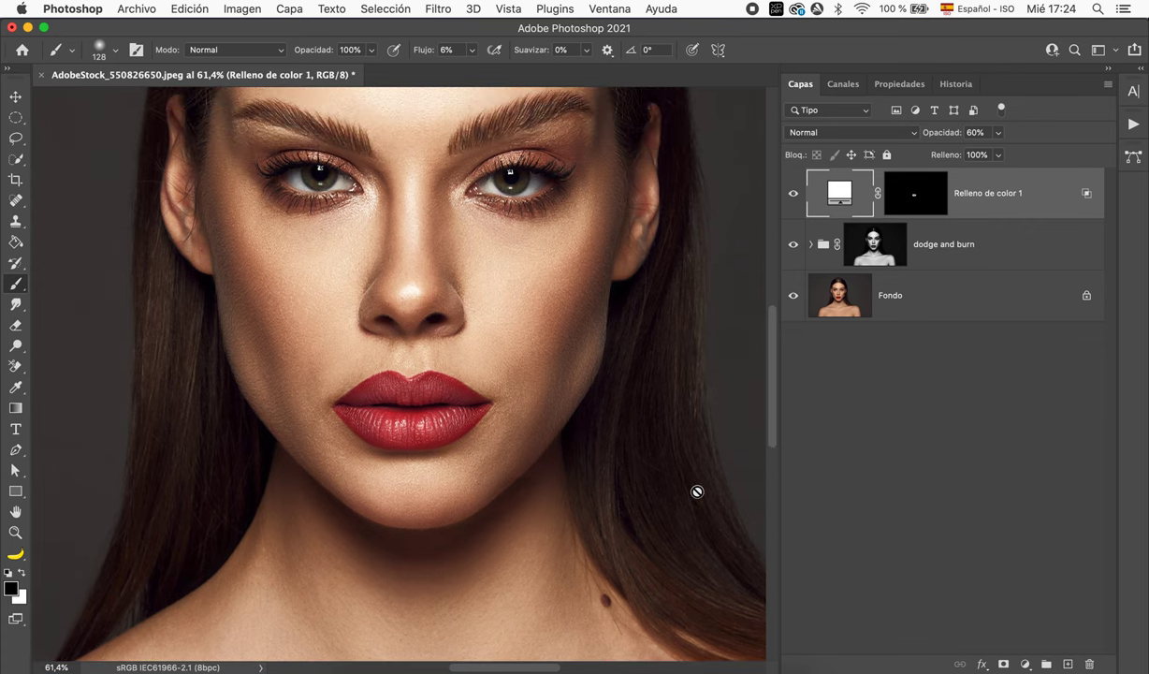
pyautogui.scroll(3, 697, 491)
pyautogui.scroll(1, 697, 491)
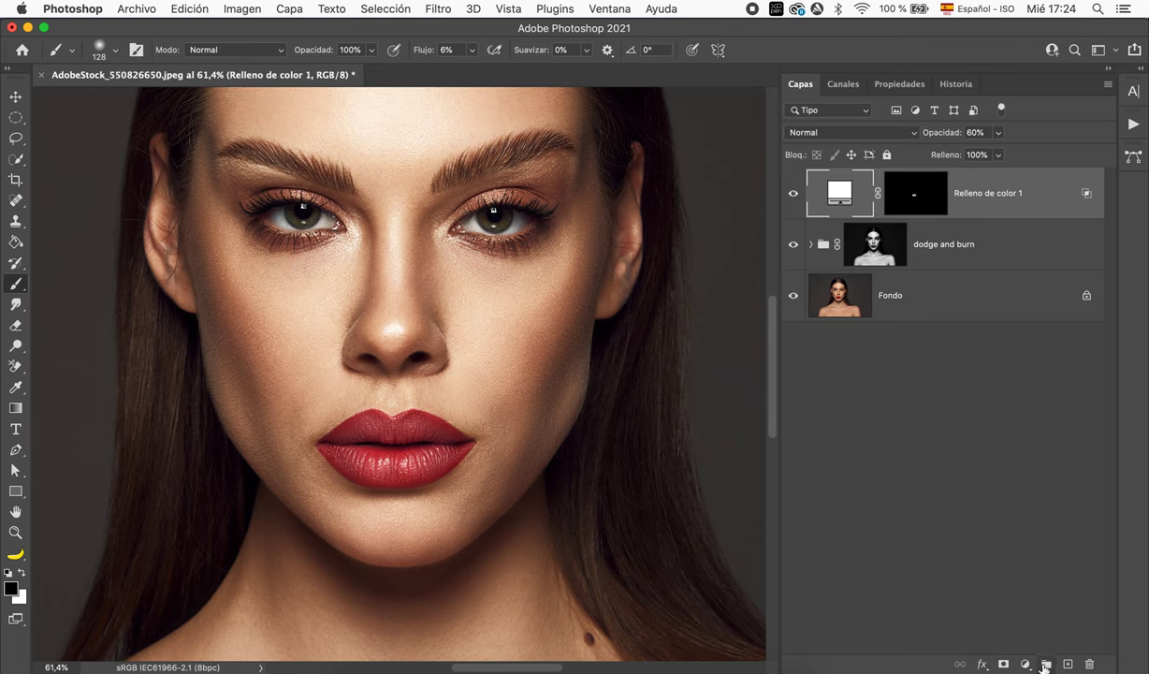
# Step: Add a second solid white (ffffff) fill layer, Relleno de color 2
pyautogui.click(1026, 665)
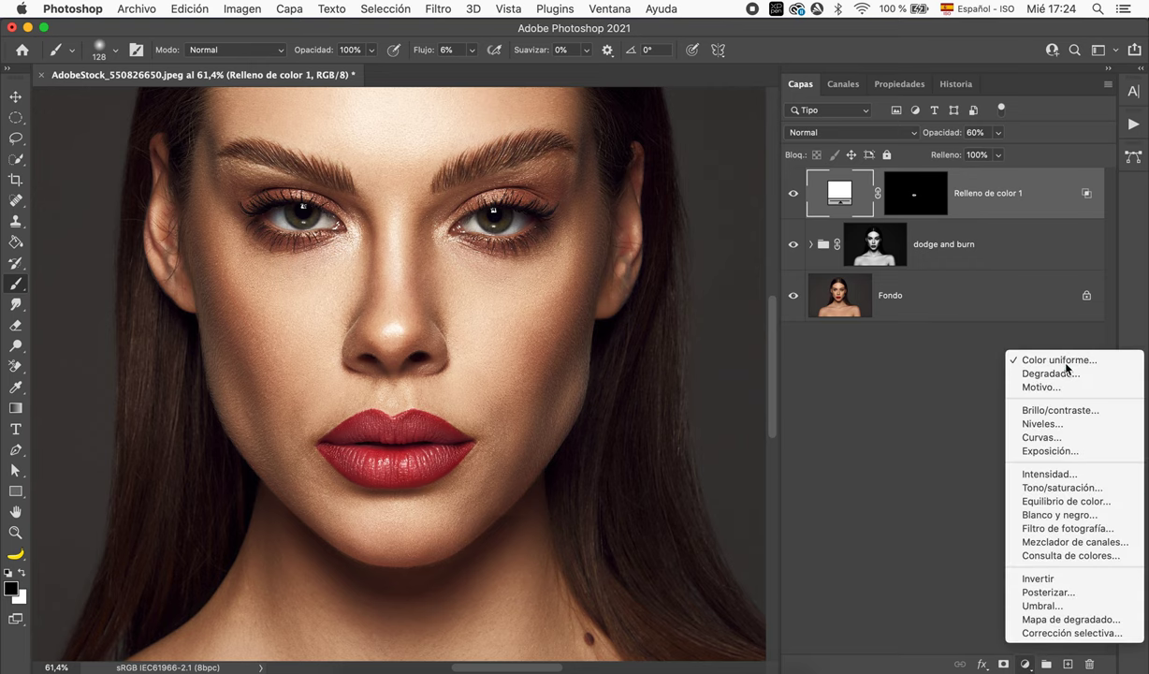
pyautogui.click(1029, 361)
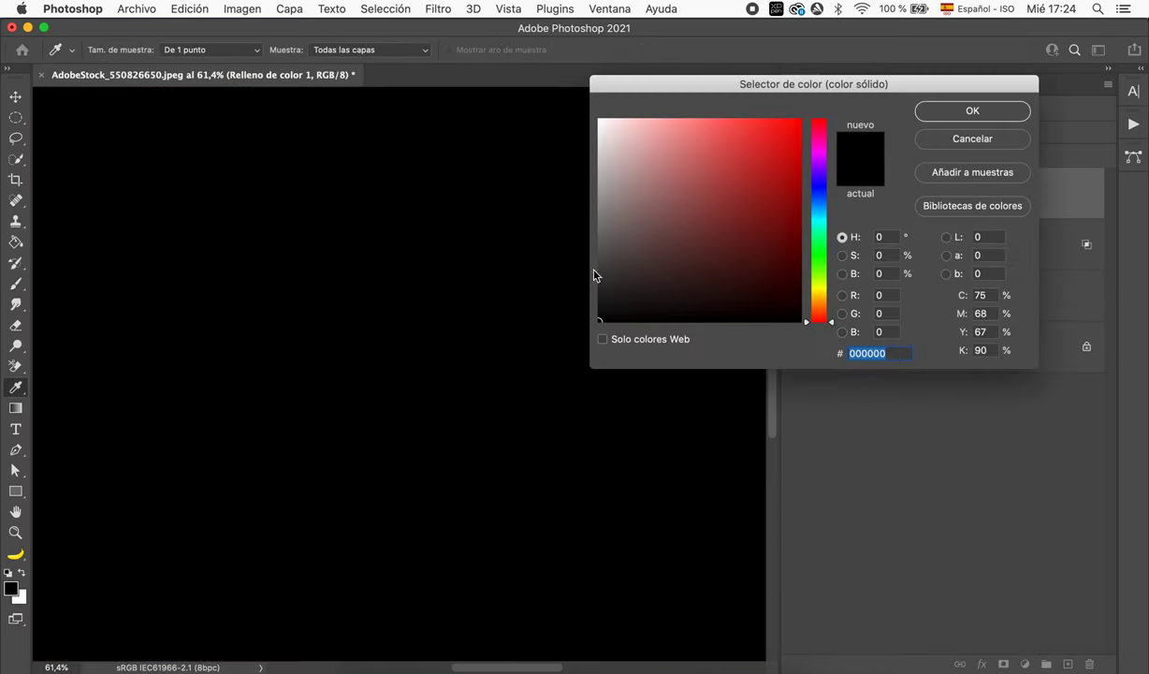
pyautogui.moveTo(597, 169); pyautogui.dragTo(597, 119)
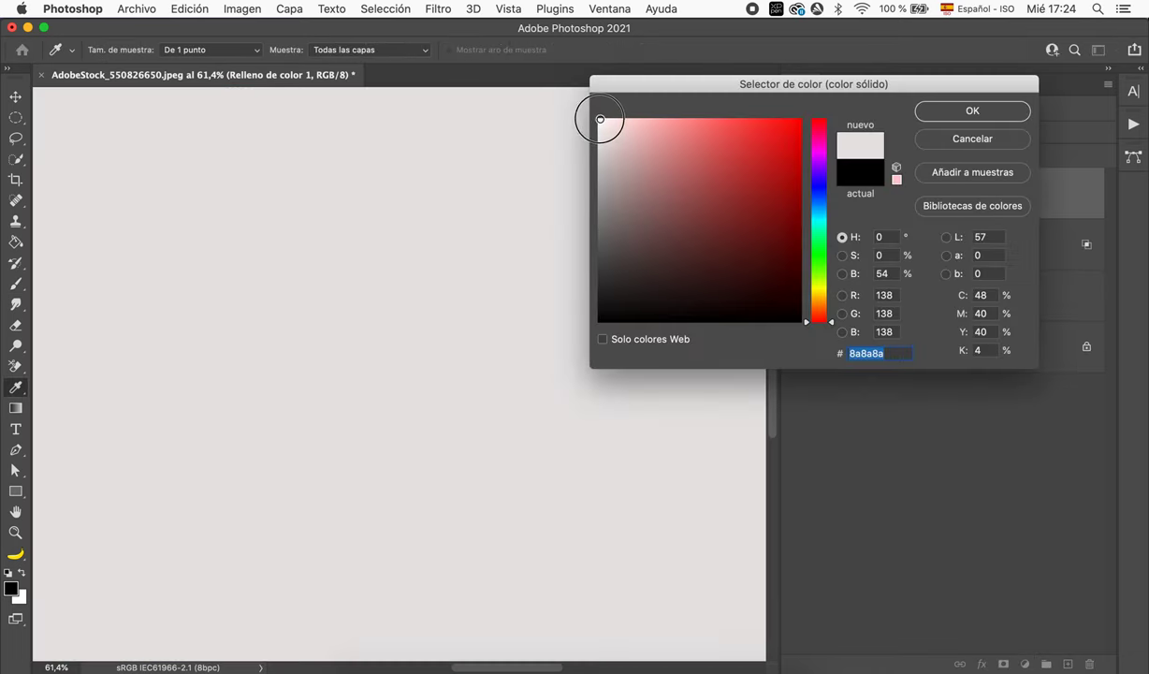
pyautogui.click(977, 110)
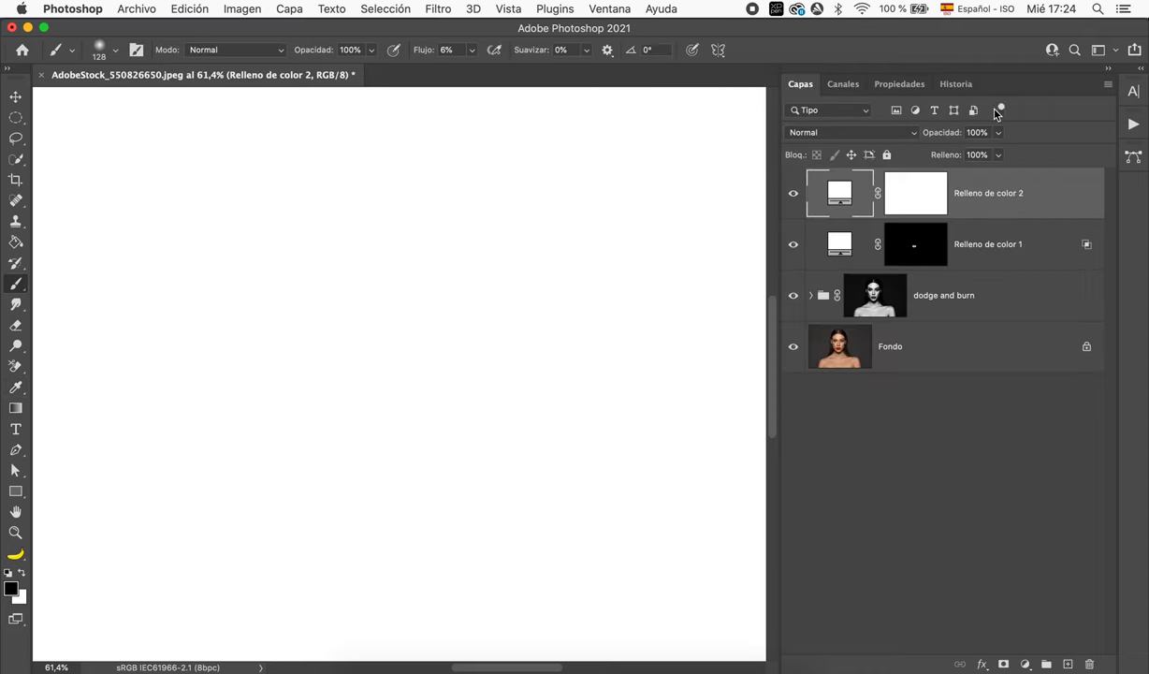
# Step: Split Relleno de color 2's Capa subyacente black slider to 31/157 in Blending Options
pyautogui.doubleClick(1051, 200)
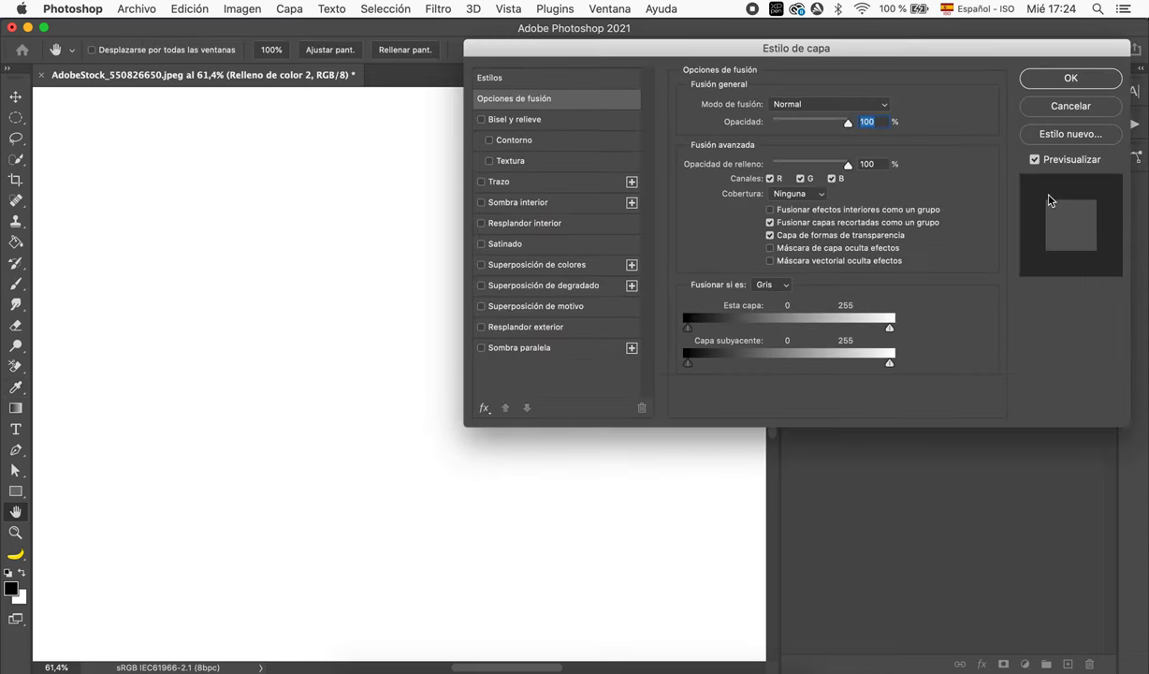
pyautogui.moveTo(959, 57); pyautogui.dragTo(639, 94)
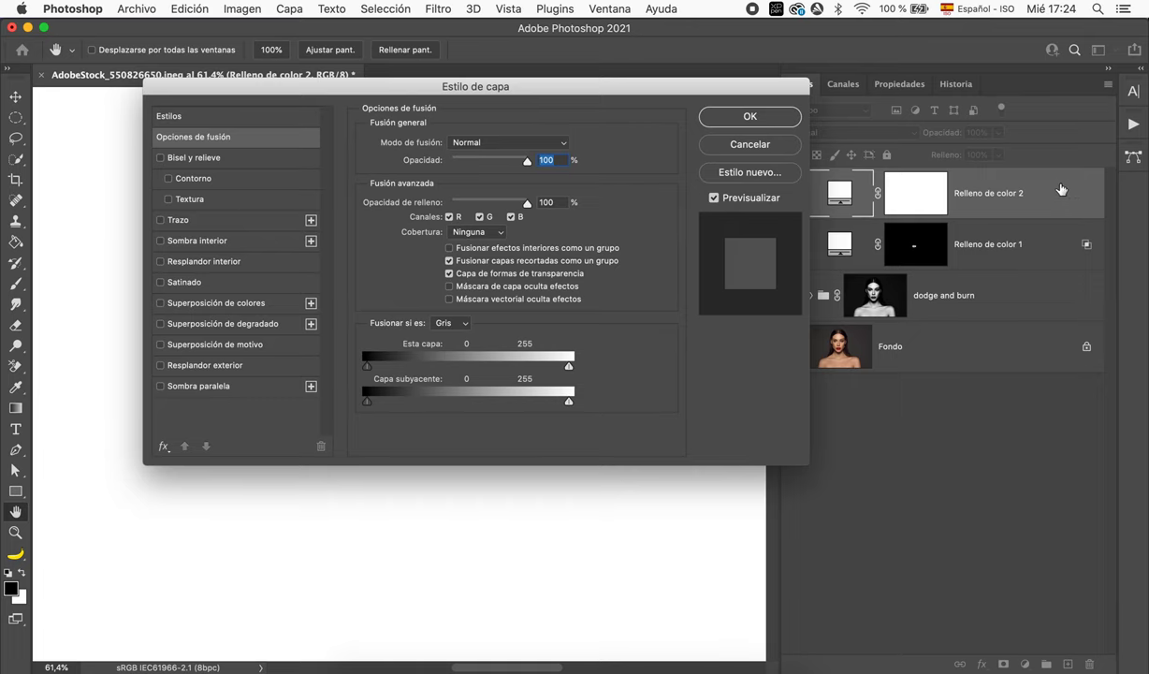
pyautogui.moveTo(693, 92); pyautogui.dragTo(981, 82)
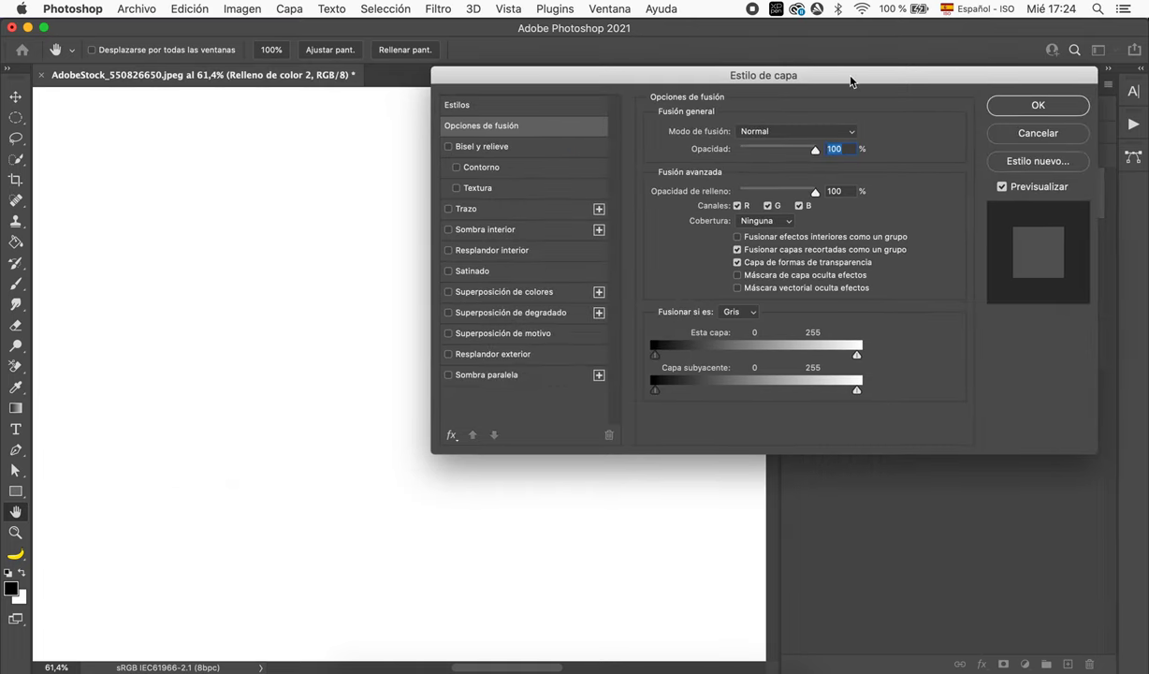
pyautogui.moveTo(852, 77); pyautogui.dragTo(880, 30)
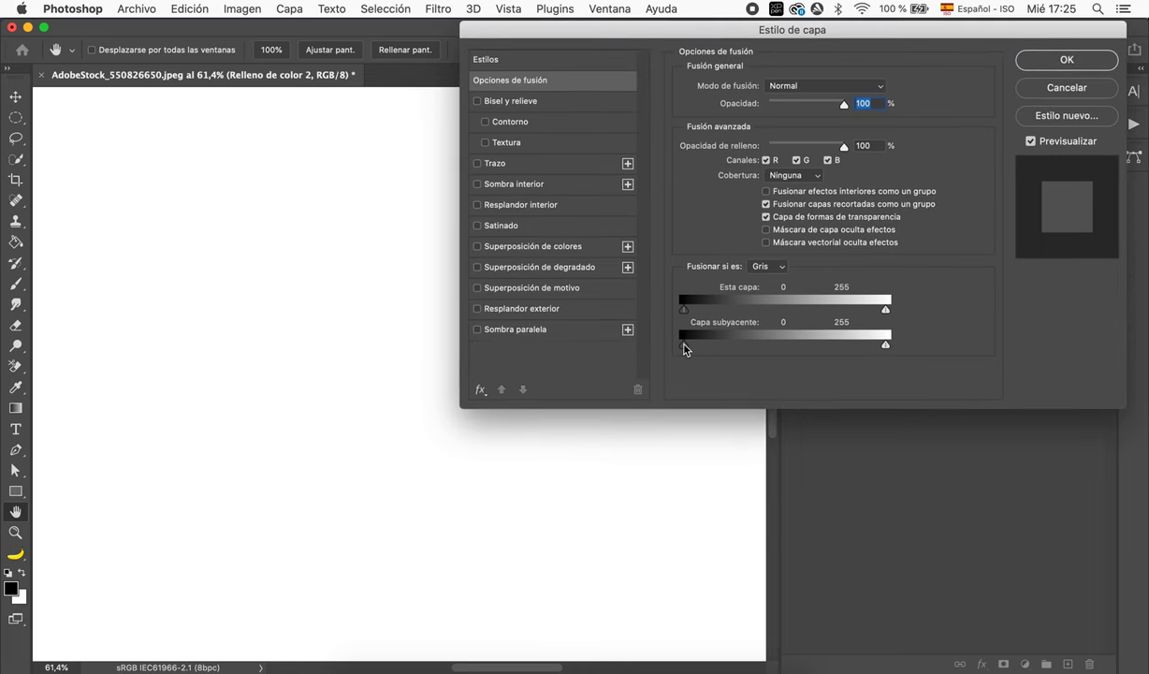
pyautogui.moveTo(684, 349)
pyautogui.mouseDown()
pyautogui.moveTo(809, 350)
pyautogui.moveTo(680, 346)
pyautogui.mouseUp()
pyautogui.press('alt')
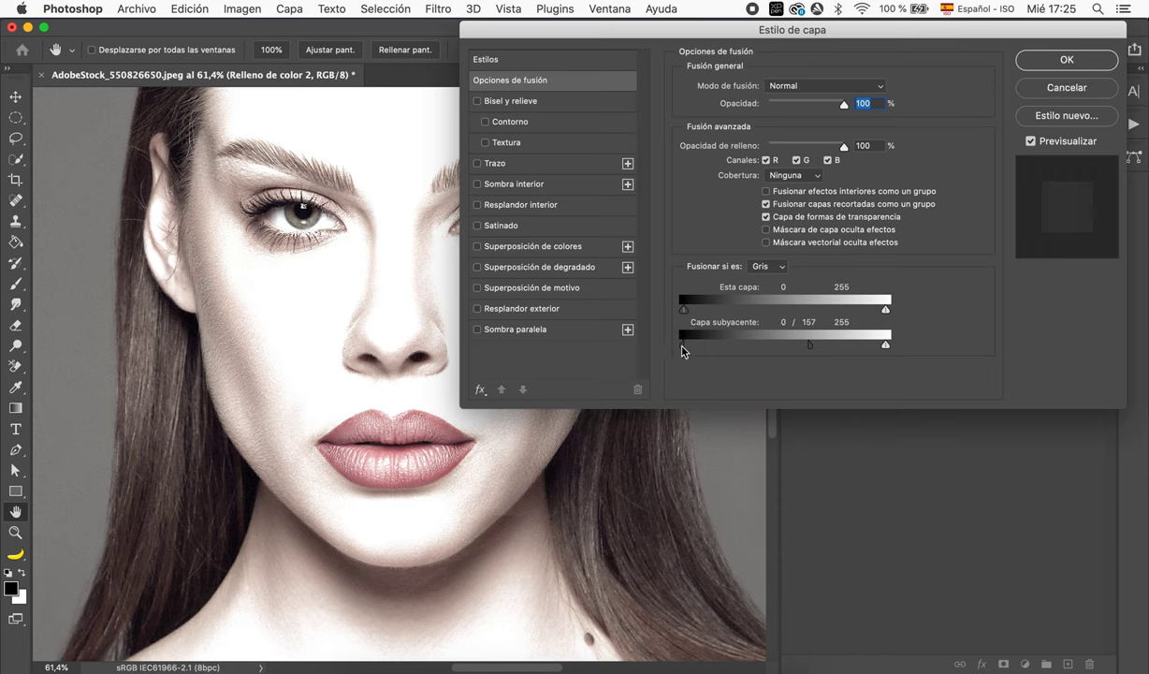
pyautogui.moveTo(682, 346); pyautogui.dragTo(707, 345)
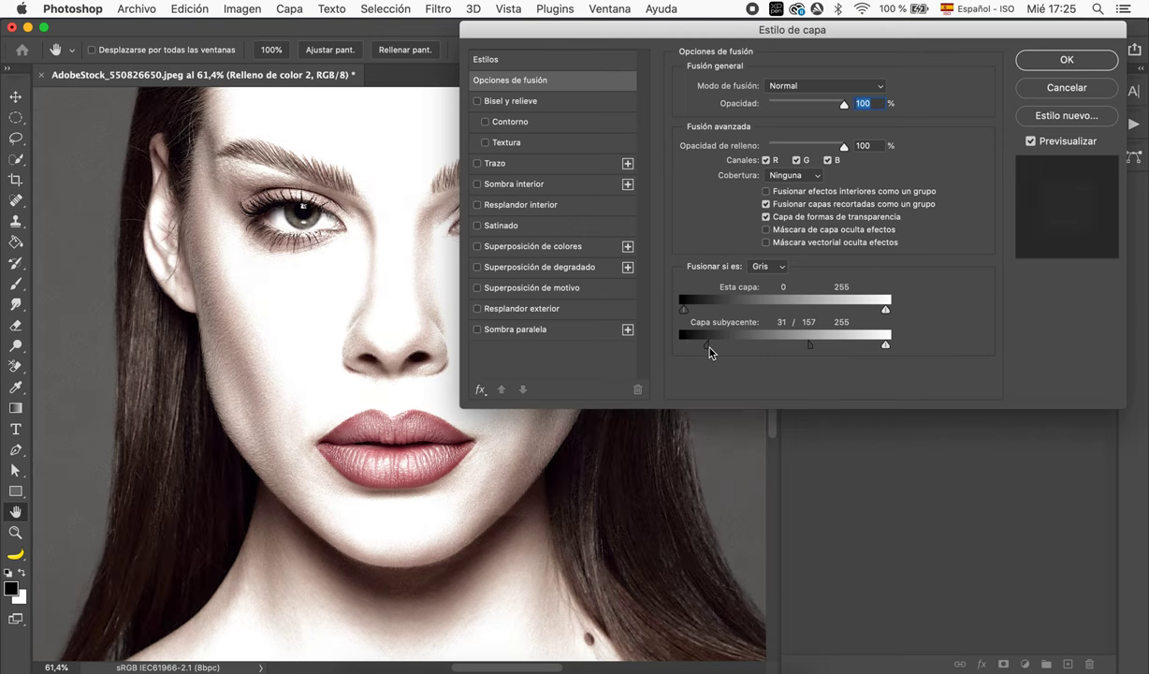
# Step: Apply the 31/157 Underlying Layer blend range to Relleno de color 2, then select its mask
pyautogui.click(1071, 60)
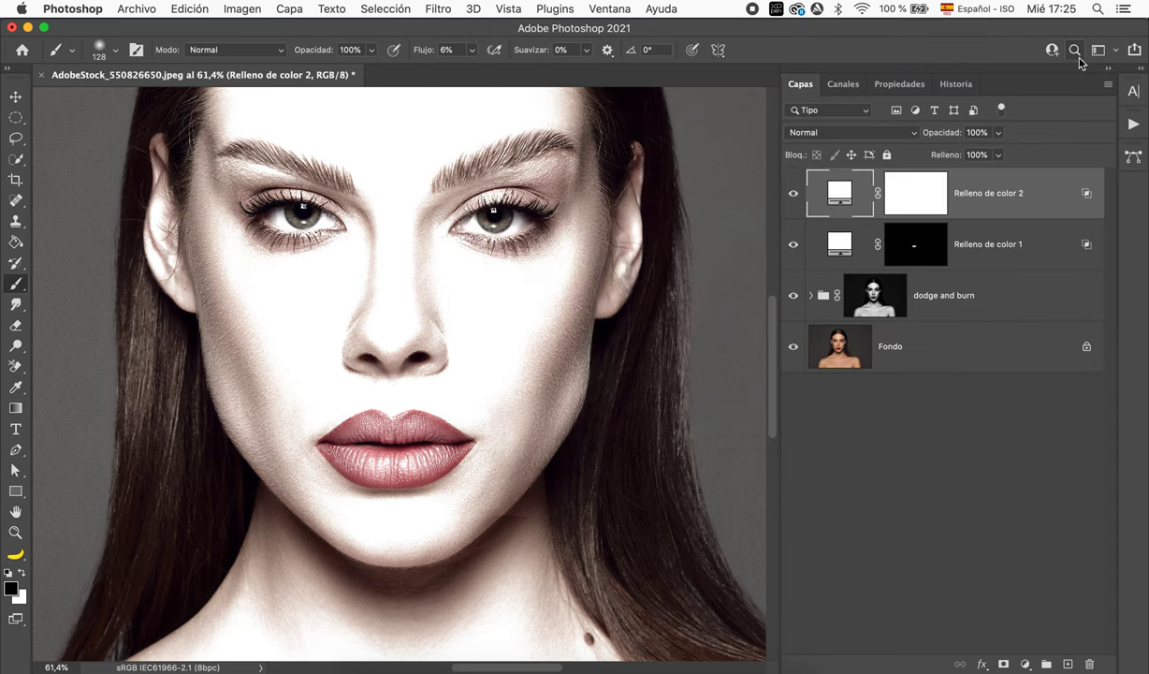
pyautogui.click(911, 203)
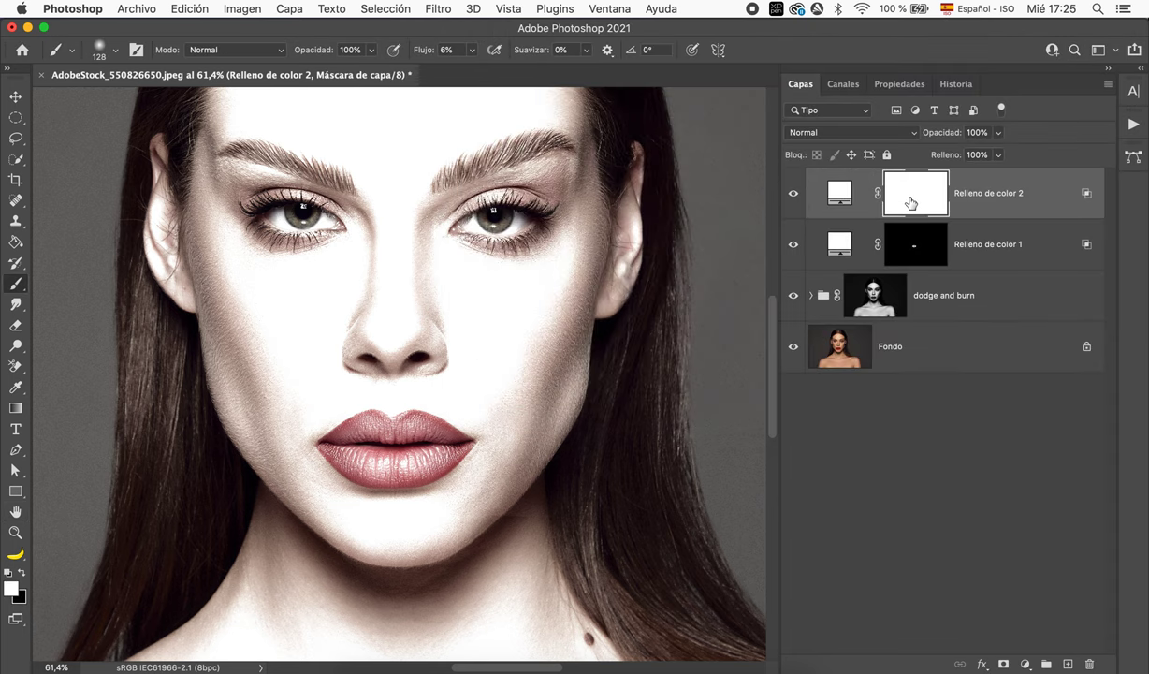
# Step: Invert Relleno de color 2's mask to black, set a 48 px brush, and zoom into the face
pyautogui.hotkey('ctrl', 'i')
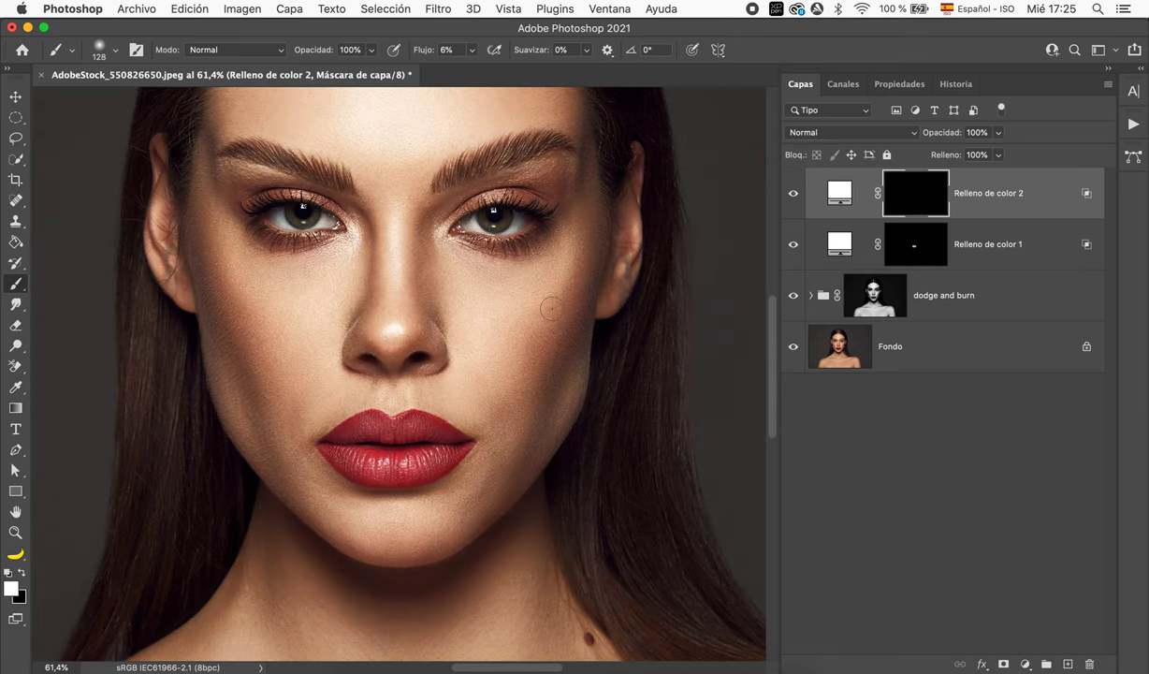
pyautogui.moveTo(550, 307); pyautogui.dragTo(459, 331)
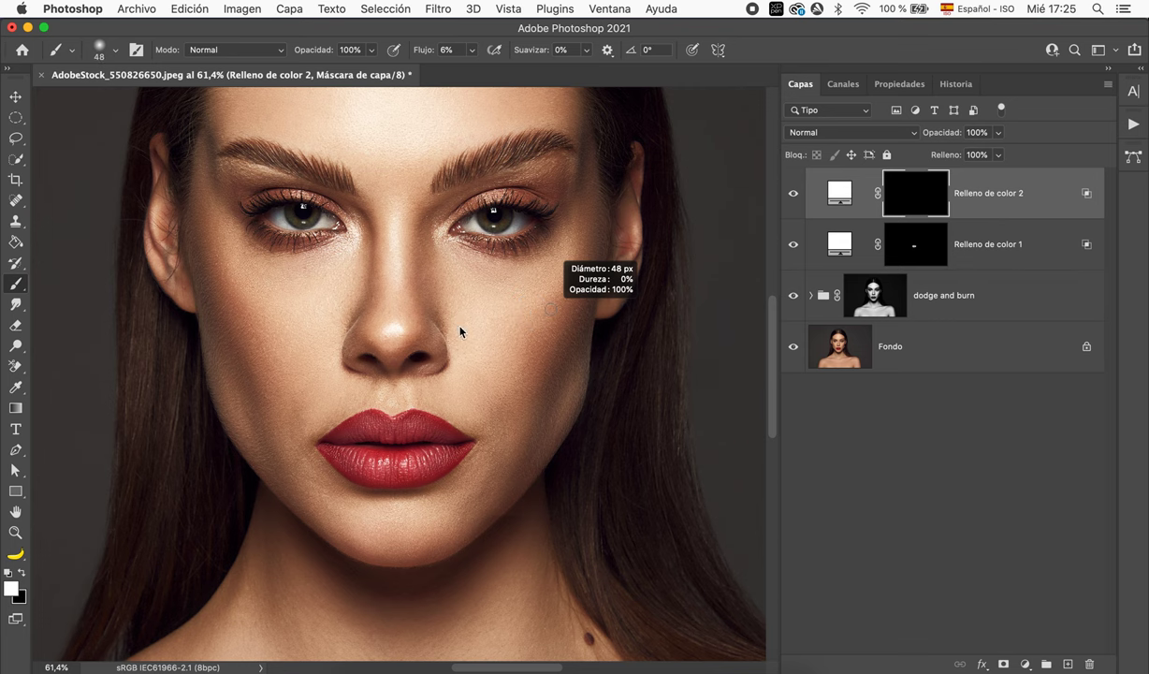
pyautogui.hotkey('ctrl', '+')
pyautogui.hotkey('ctrl', '+')
pyautogui.hotkey('ctrl', '+')
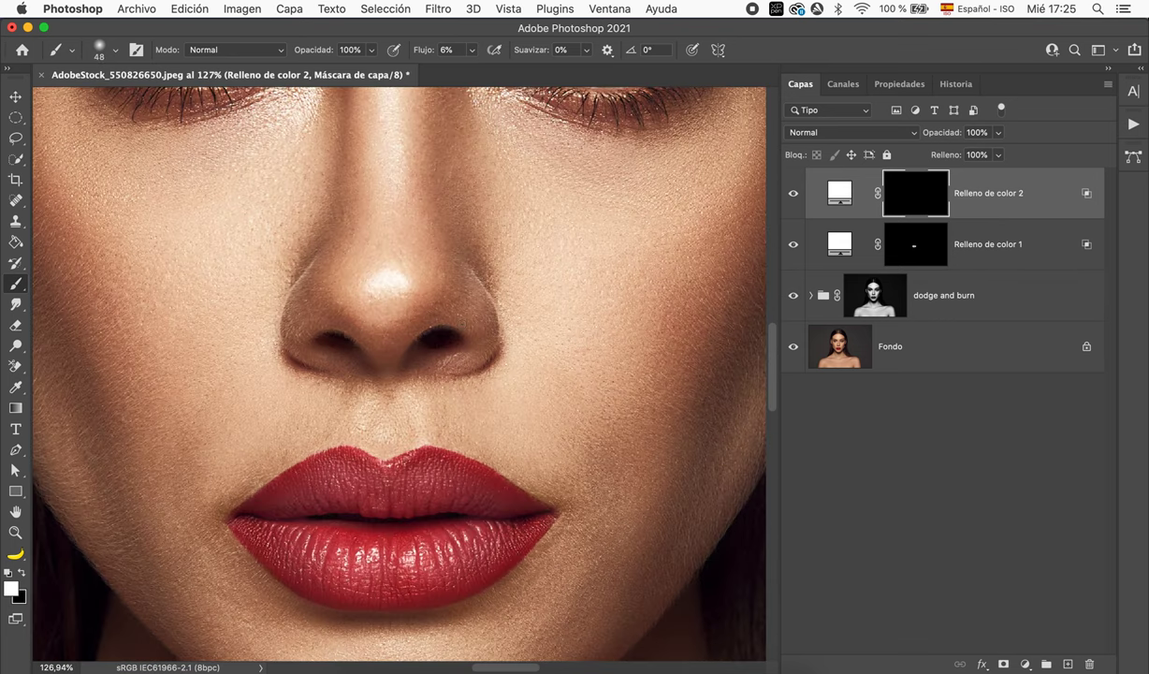
pyautogui.scroll(2, 462, 324)
pyautogui.scroll(3, 462, 323)
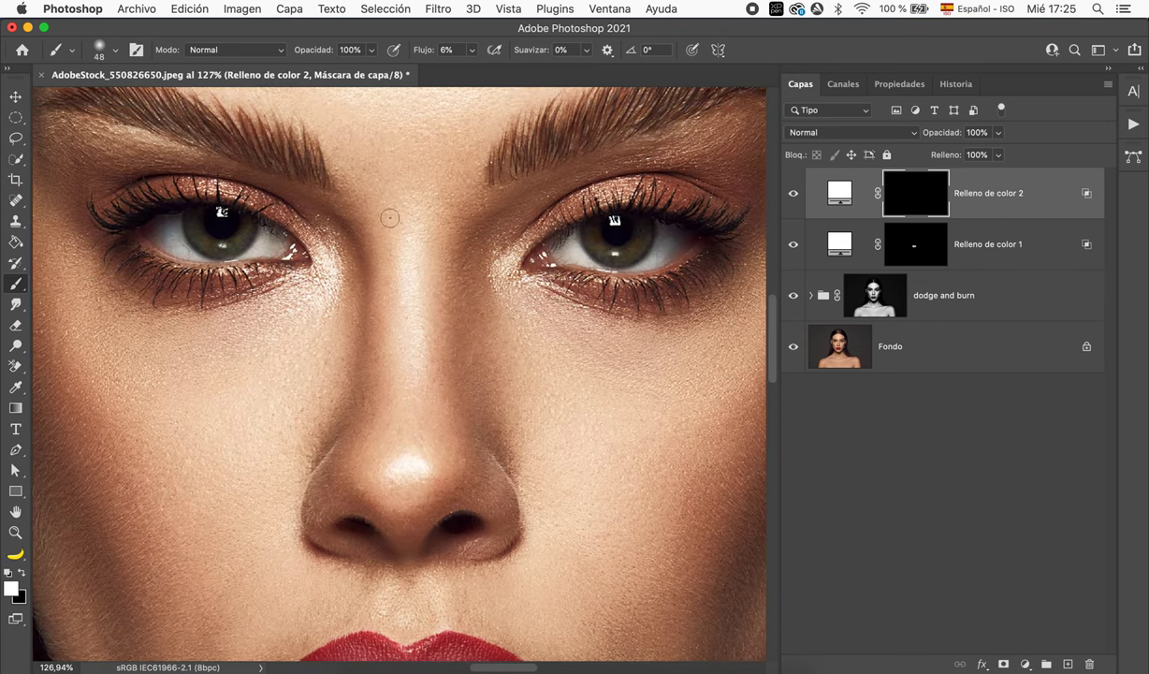
# Step: Paint small white catchlight spots on the mask over both eyes with a 23 px brush, comparing visibility
pyautogui.moveTo(215, 238)
pyautogui.mouseDown()
pyautogui.moveTo(196, 221)
pyautogui.moveTo(216, 234)
pyautogui.mouseUp()
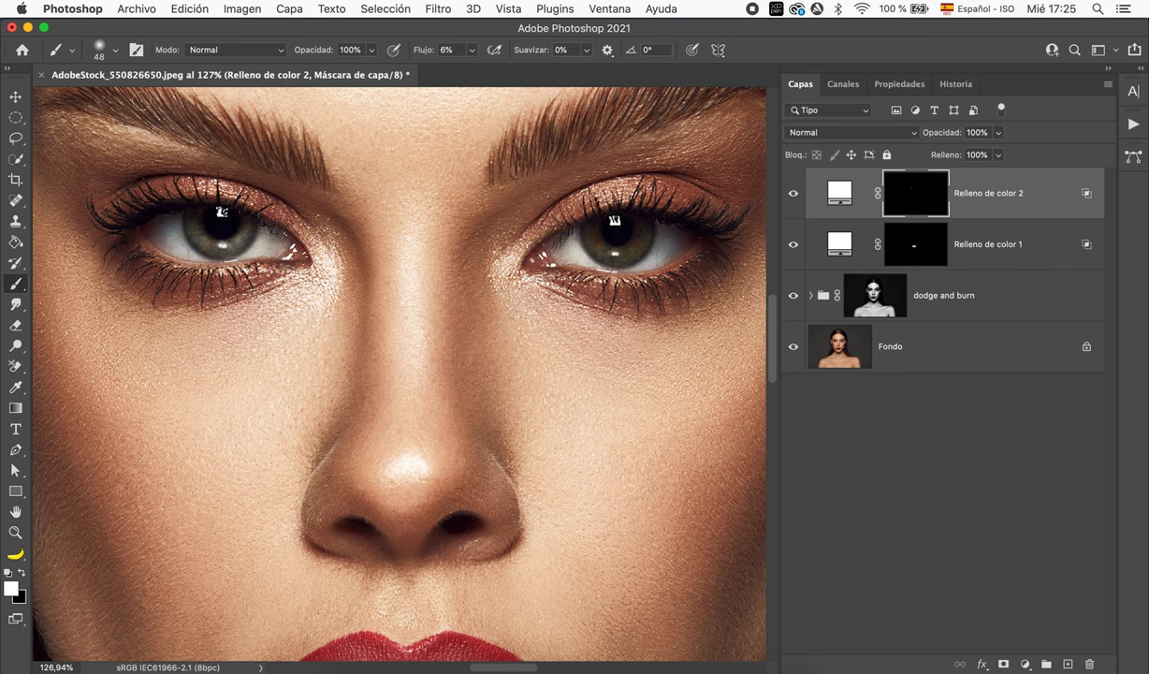
pyautogui.click(114, 50)
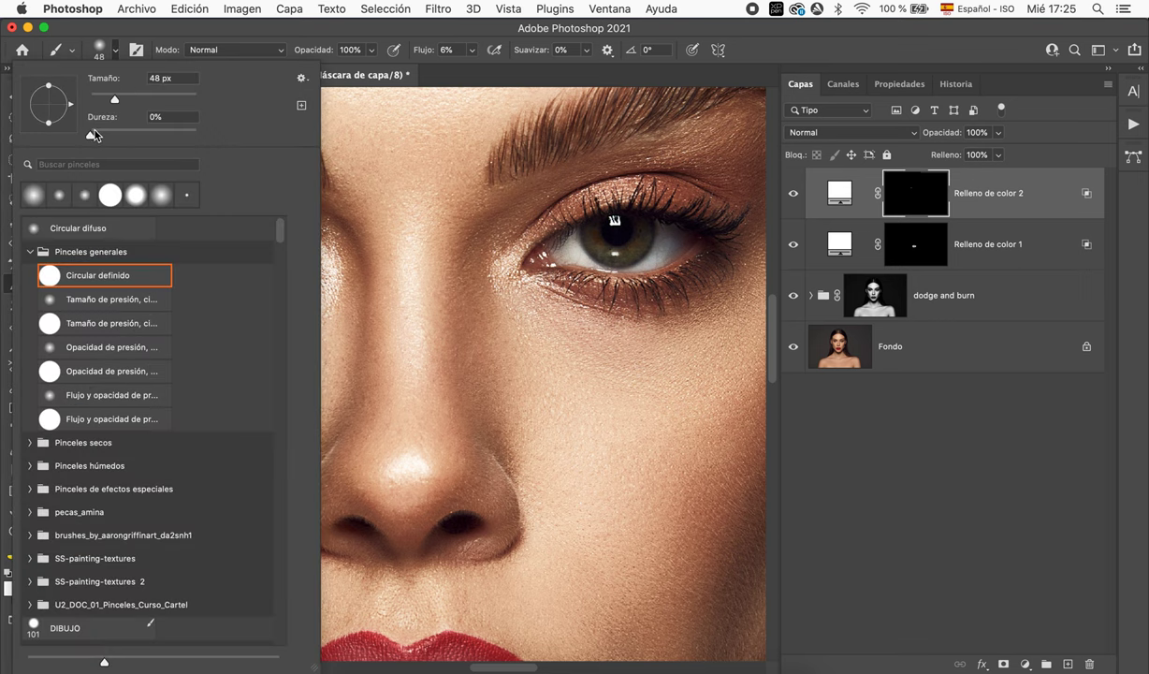
pyautogui.press('Escape')
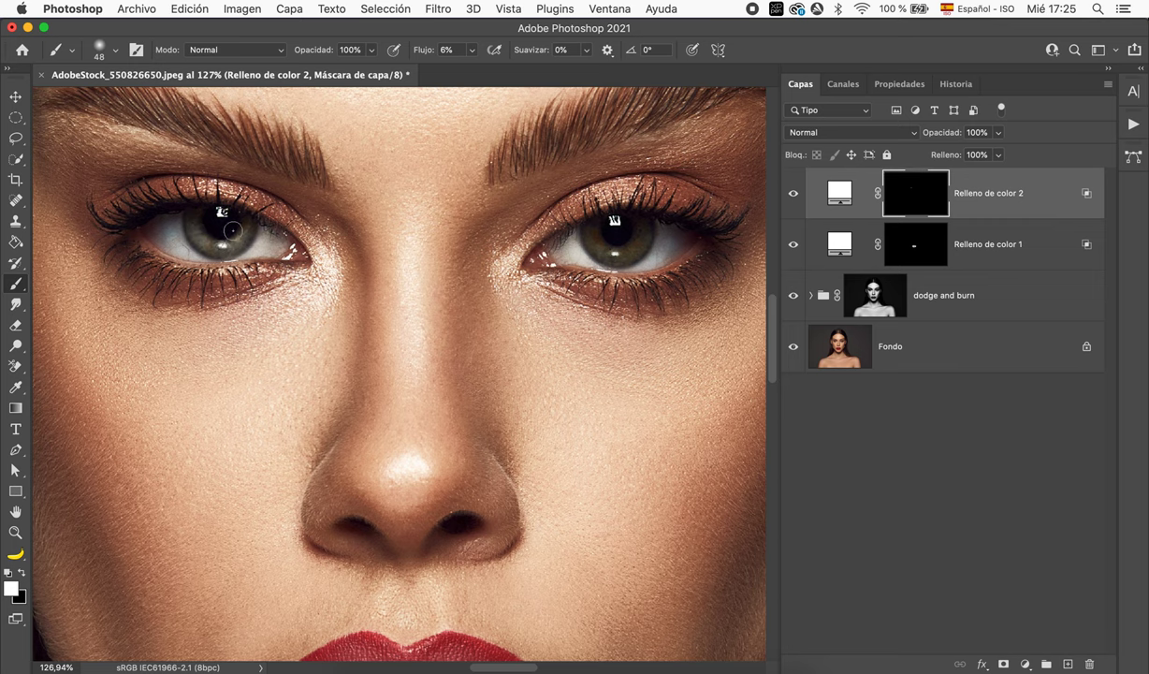
pyautogui.press('super+z')
pyautogui.moveTo(241, 245)
pyautogui.mouseDown()
pyautogui.moveTo(227, 259)
pyautogui.moveTo(196, 229)
pyautogui.mouseUp()
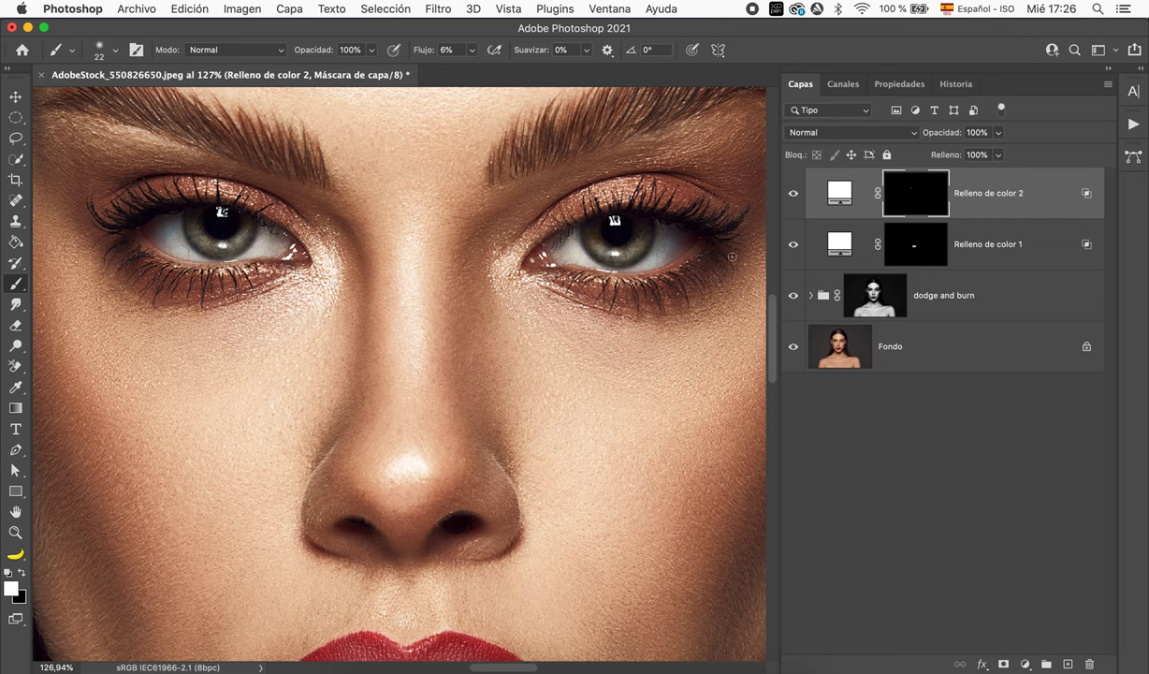
pyautogui.click(793, 194)
pyautogui.click(794, 196)
# Step: Split Relleno de color 2's Capa subyacente black slider to 14/110 in Blending Options and apply
pyautogui.press('super+2')
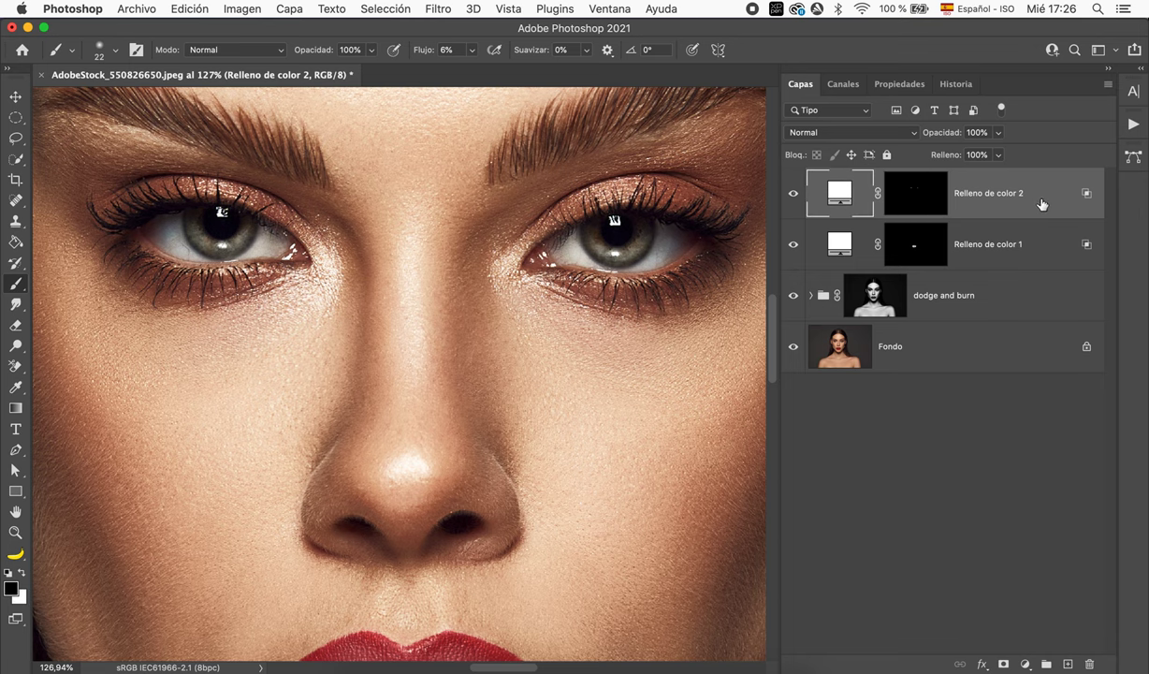
pyautogui.doubleClick(1042, 201)
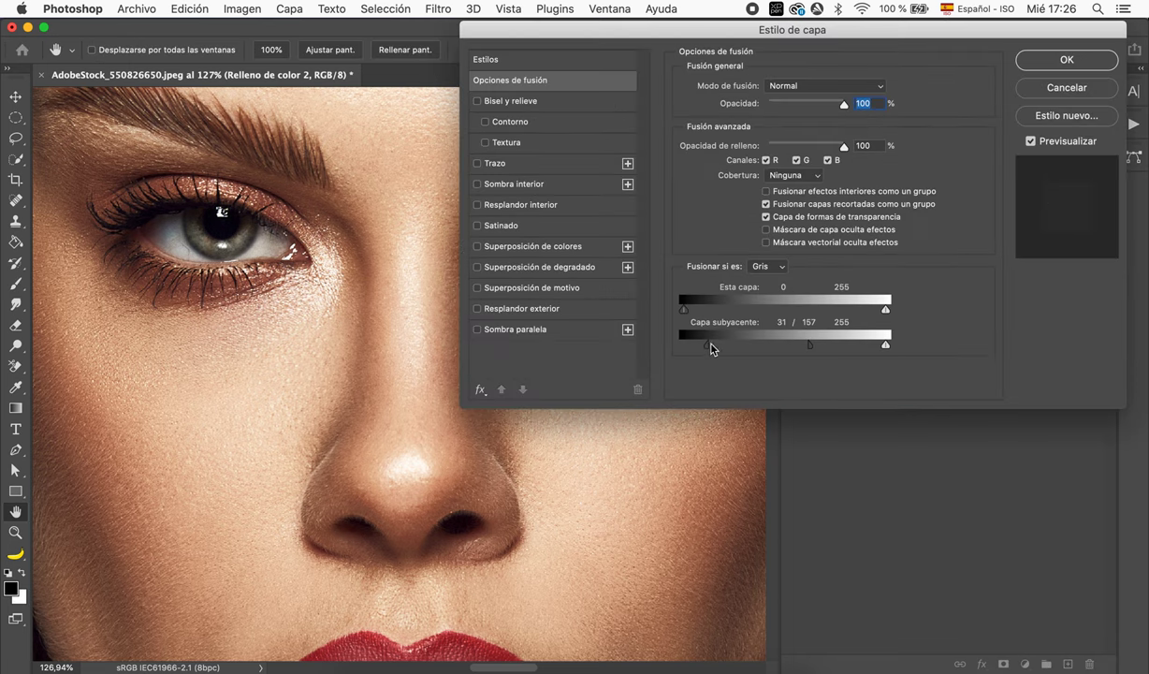
pyautogui.moveTo(810, 345); pyautogui.dragTo(791, 344)
pyautogui.moveTo(705, 346)
pyautogui.mouseDown()
pyautogui.moveTo(693, 346)
pyautogui.moveTo(728, 357)
pyautogui.moveTo(710, 348)
pyautogui.mouseUp()
pyautogui.moveTo(788, 351)
pyautogui.mouseDown()
pyautogui.moveTo(769, 351)
pyautogui.moveTo(805, 350)
pyautogui.mouseUp()
pyautogui.click(1059, 63)
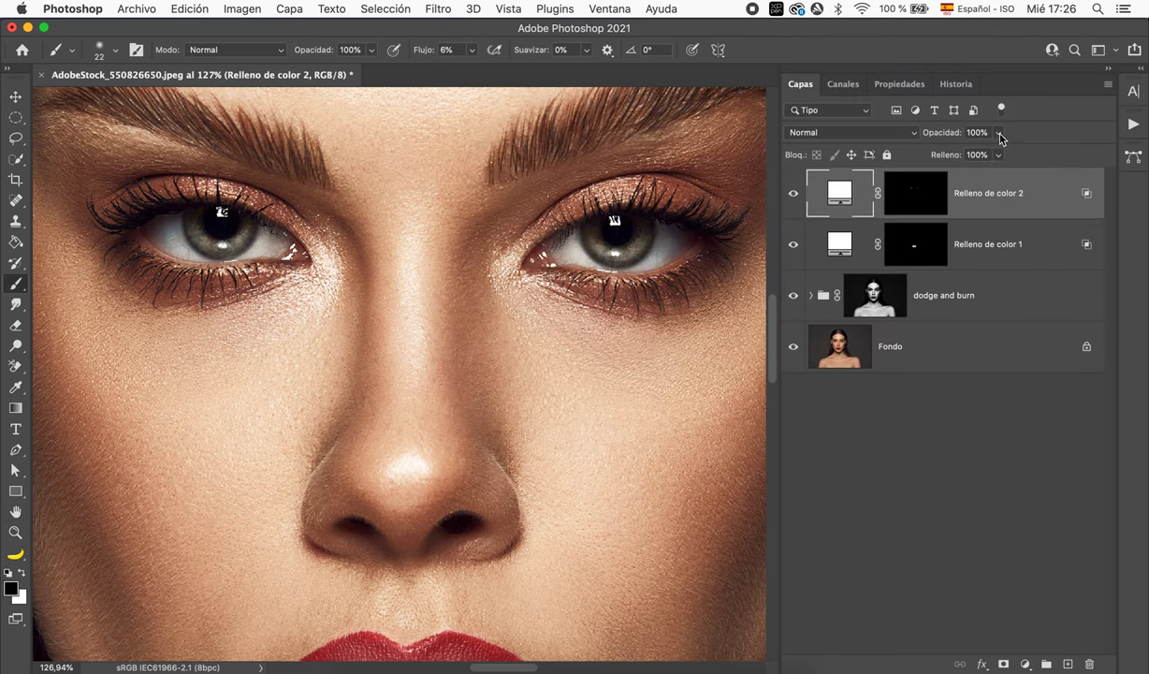
# Step: Lower Relleno de color 2 to 75% opacity, compare it on and off, and zoom out to the full portrait
pyautogui.click(1000, 137)
pyautogui.moveTo(1000, 152); pyautogui.dragTo(980, 152)
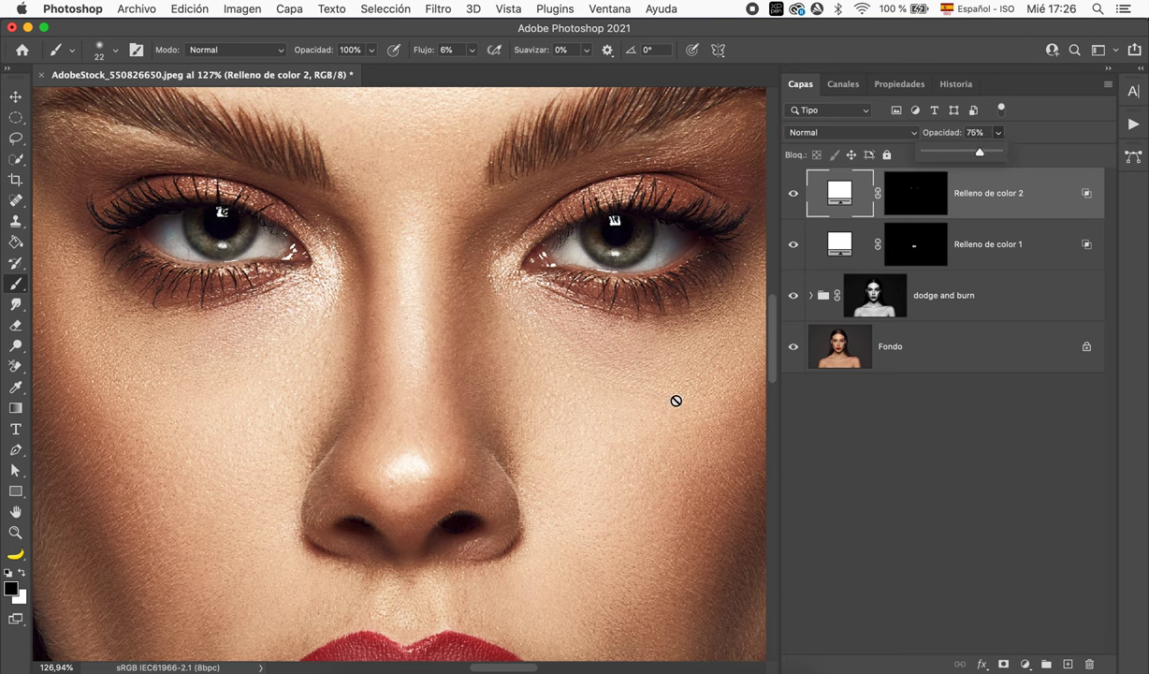
pyautogui.click(794, 194)
pyautogui.click(794, 194)
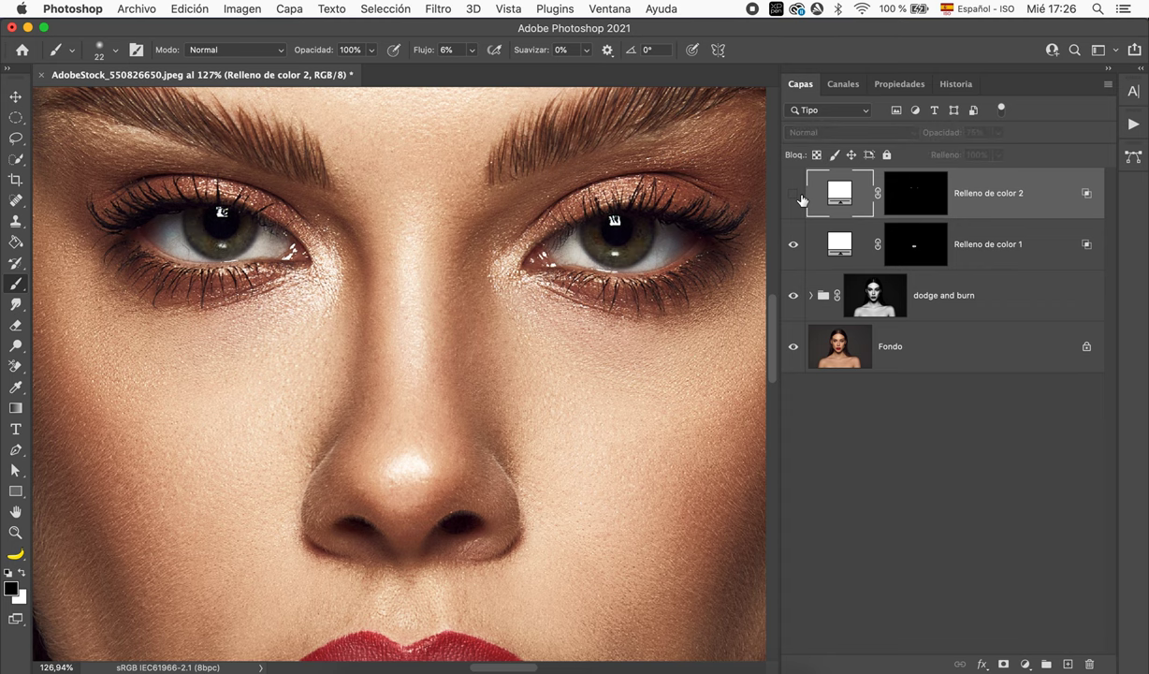
pyautogui.click(794, 194)
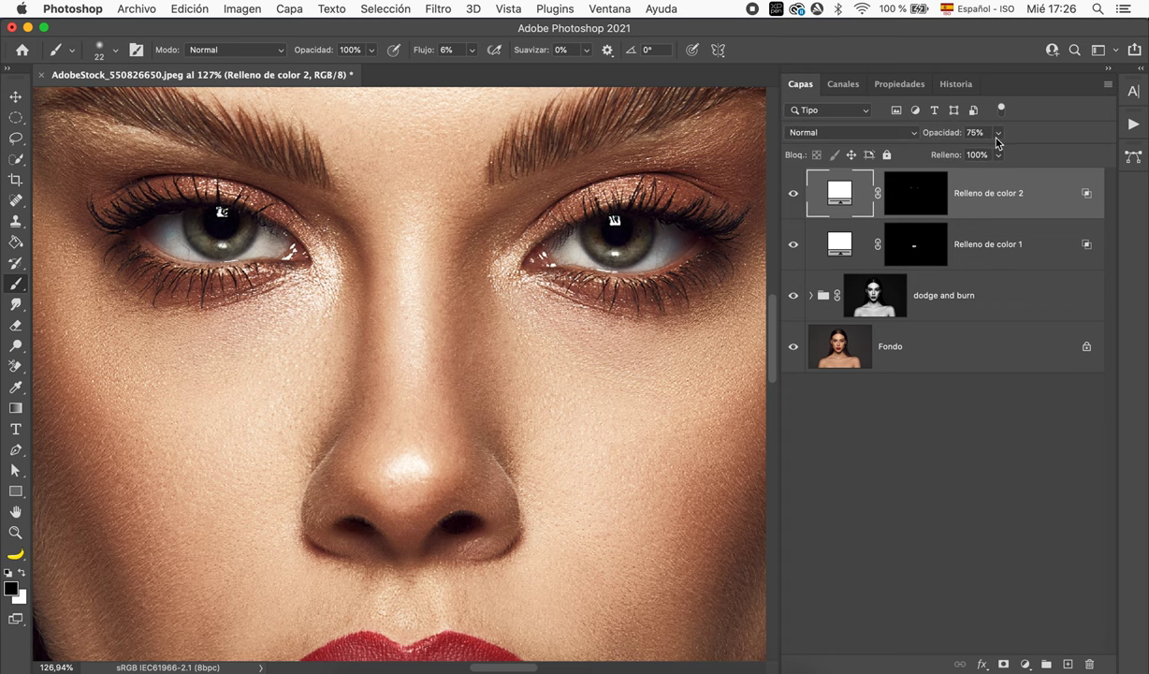
pyautogui.scroll(-1, 551, 405)
pyautogui.scroll(-1, 551, 405)
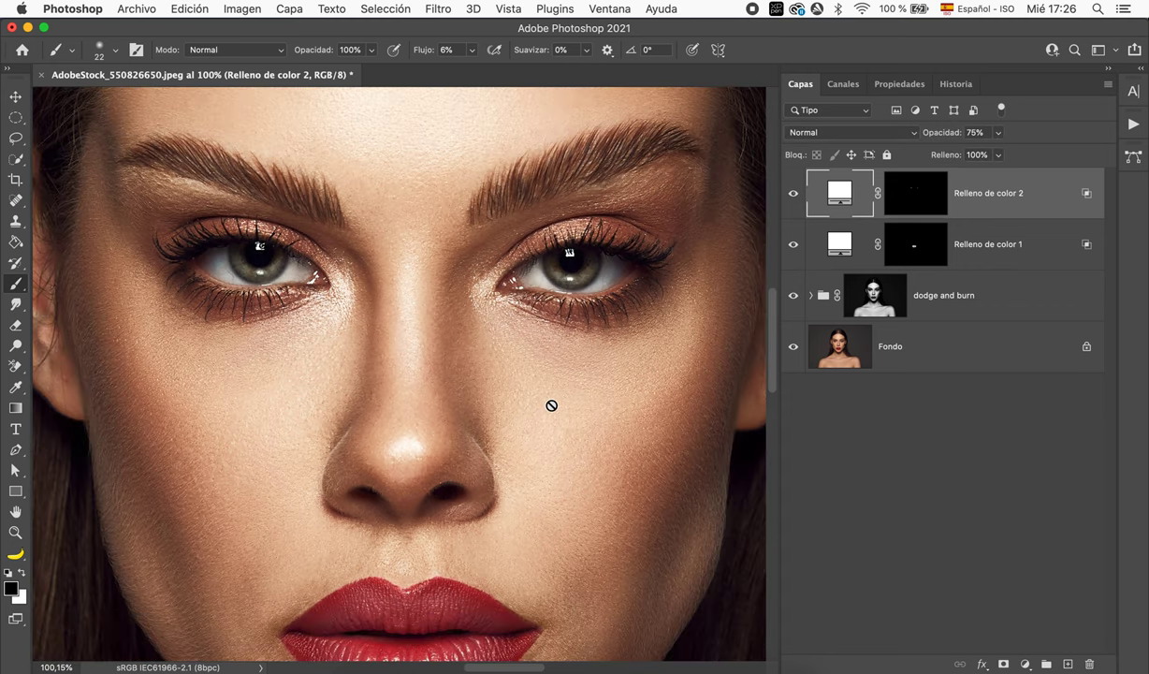
pyautogui.scroll(-2, 551, 406)
pyautogui.scroll(-1, 551, 405)
pyautogui.scroll(-1, 551, 405)
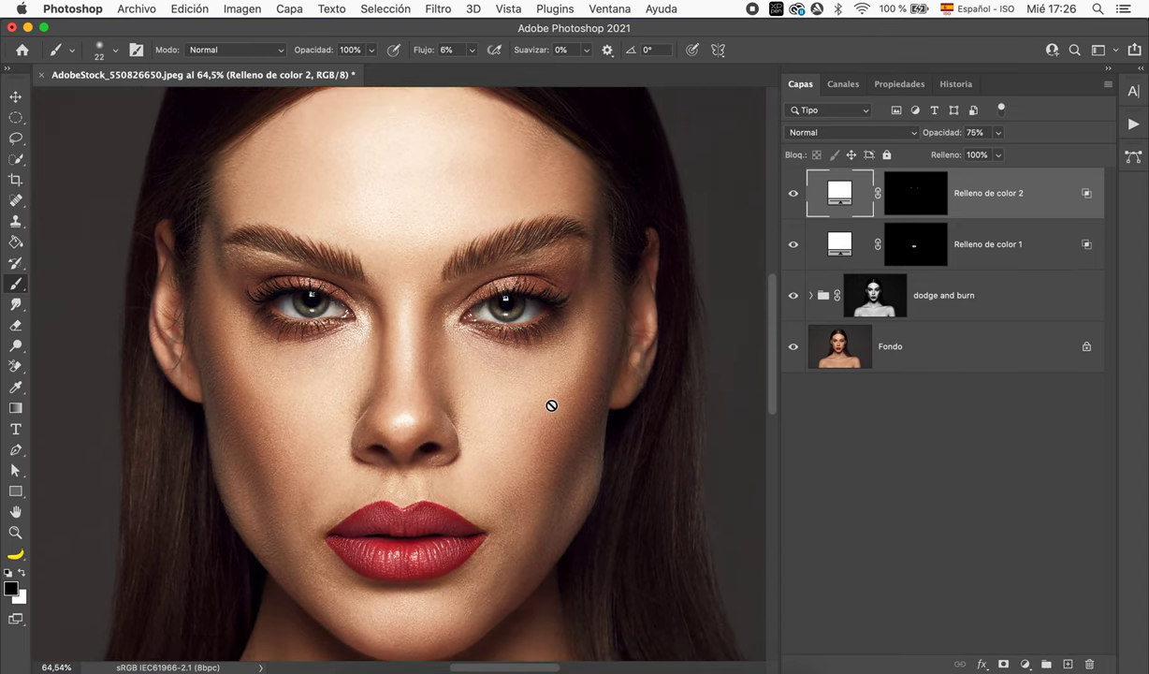
pyautogui.scroll(-1, 551, 405)
pyautogui.scroll(-2, 551, 406)
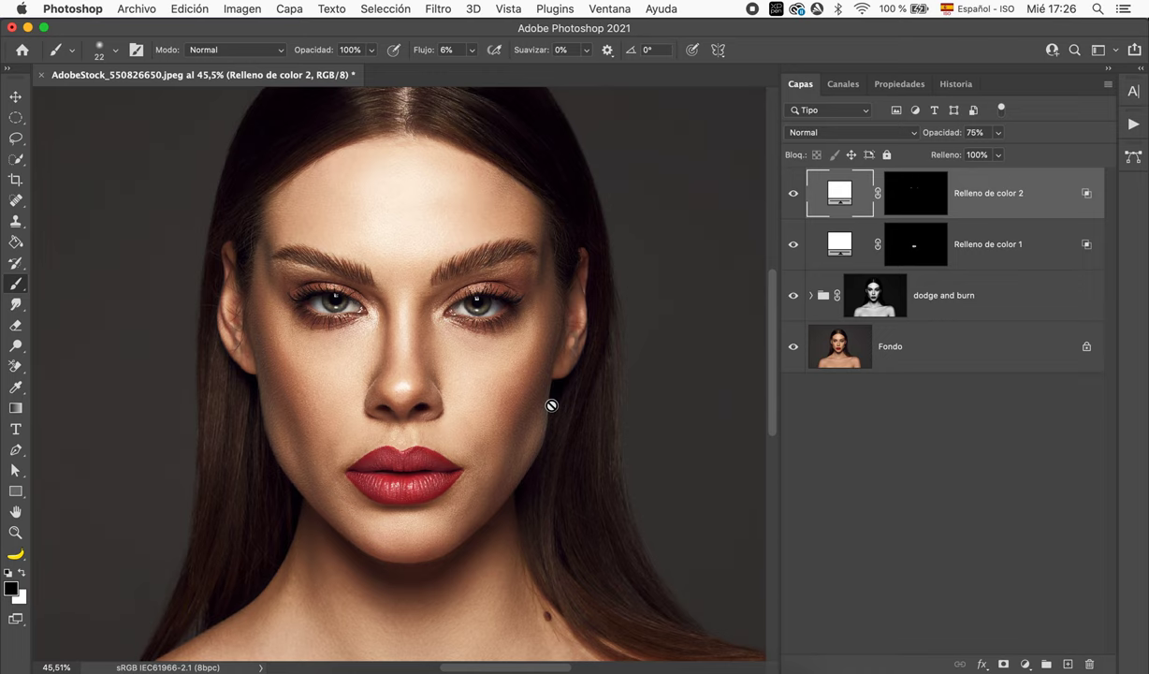
# Step: Group the dodge and burn group and both white fill layers into Grupo 1, comparing before and after
pyautogui.keyDown('shift'); pyautogui.click(1020, 306); pyautogui.keyUp('shift')
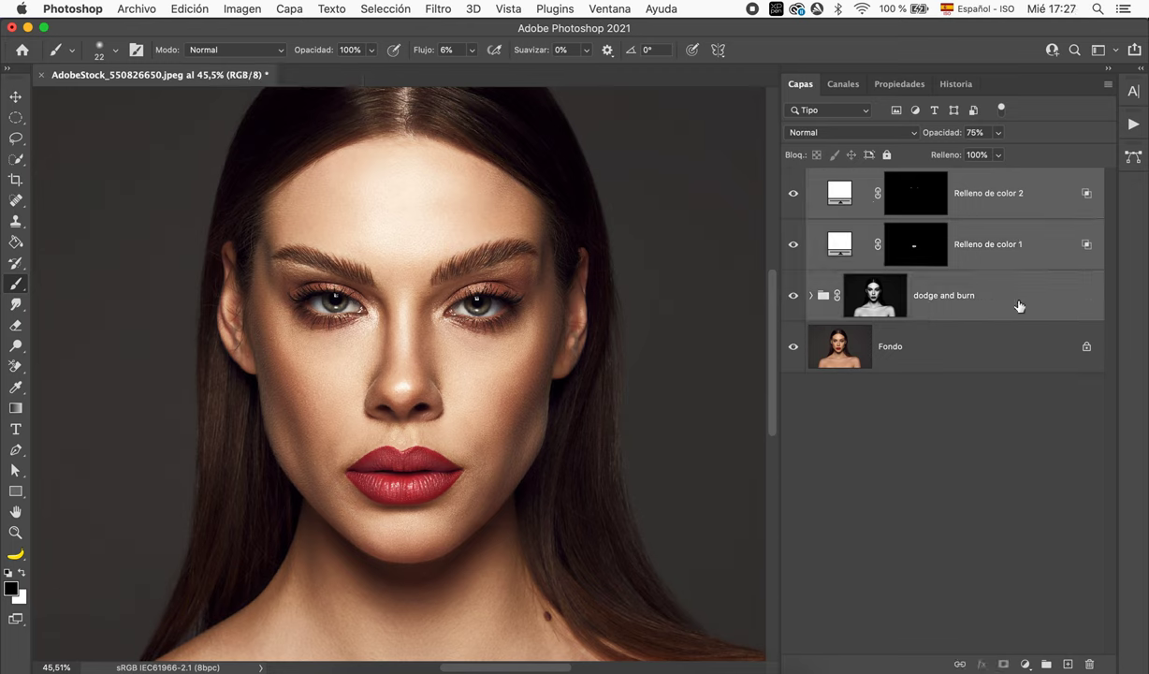
pyautogui.click(1046, 662)
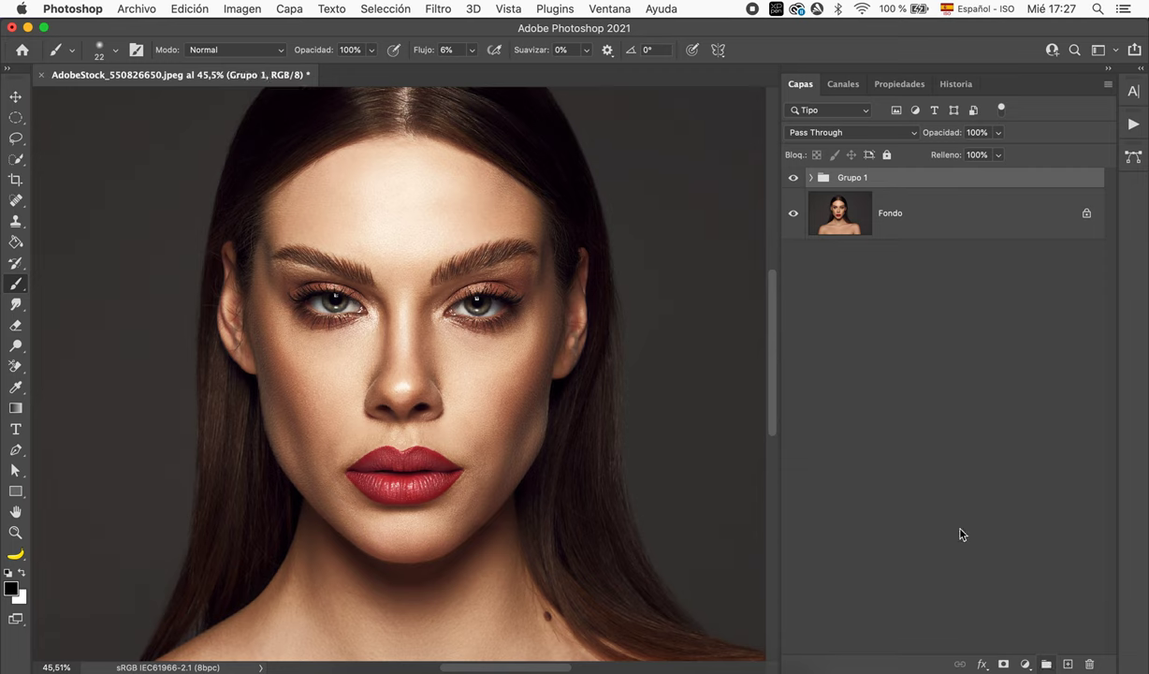
pyautogui.click(793, 179)
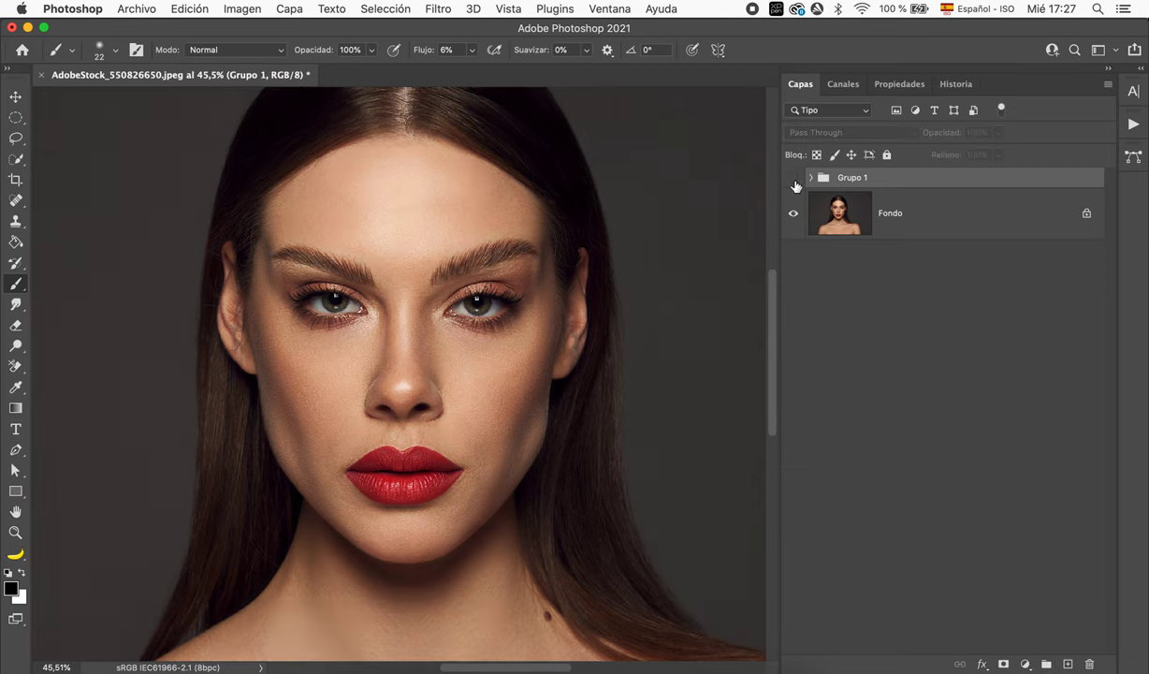
pyautogui.click(794, 180)
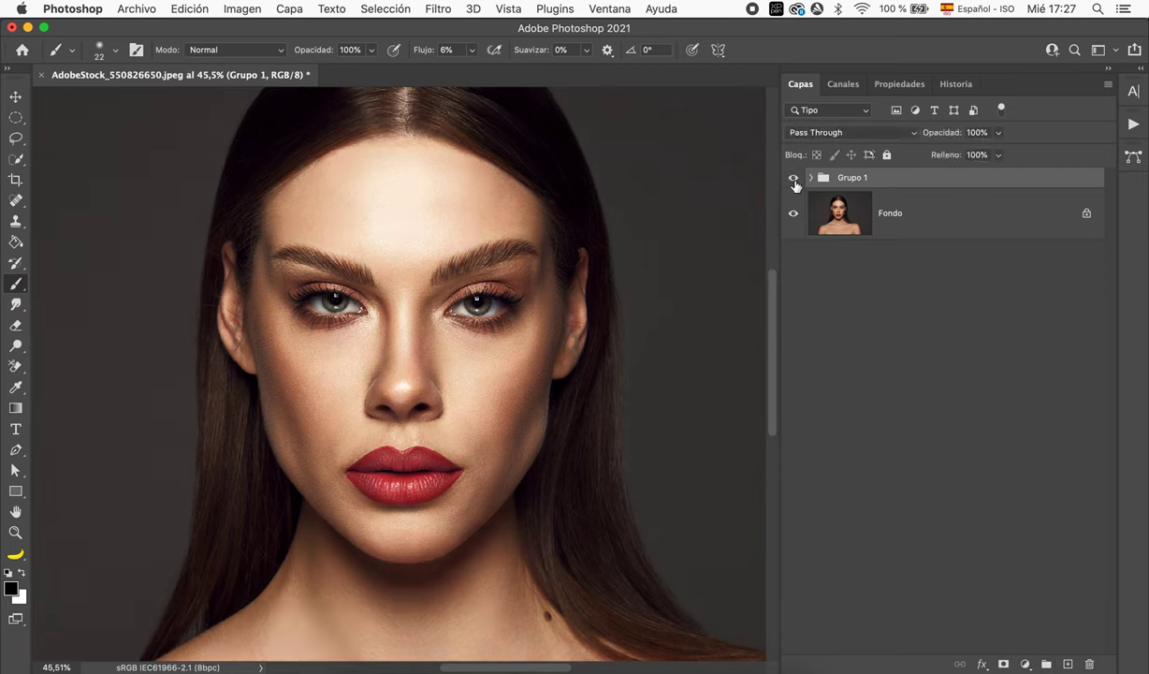
# Step: Set Grupo 1 opacity to 70% and compare the retouch on and off at full view
pyautogui.click(997, 134)
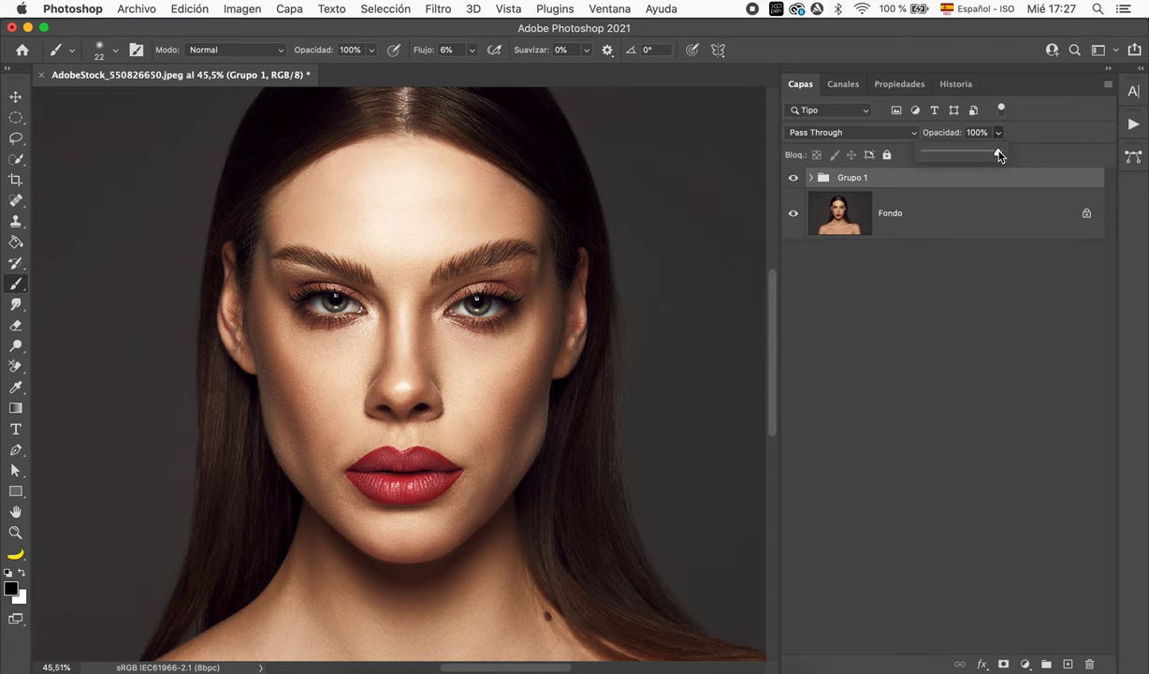
pyautogui.moveTo(999, 155)
pyautogui.mouseDown()
pyautogui.moveTo(968, 156)
pyautogui.moveTo(978, 155)
pyautogui.mouseUp()
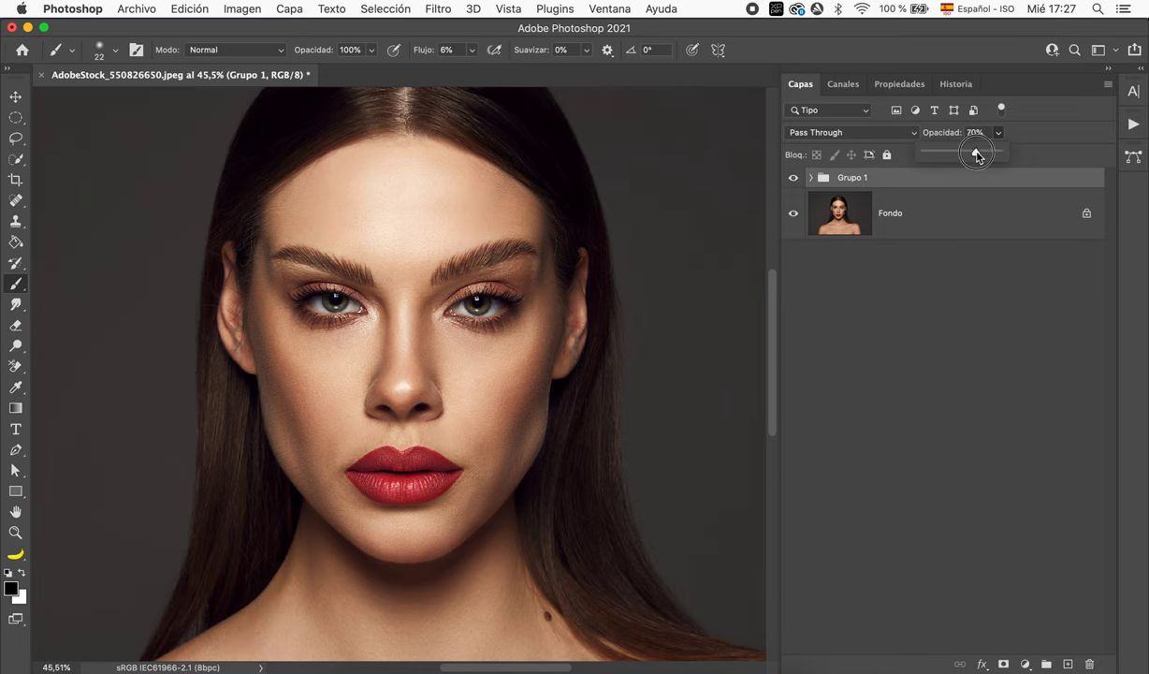
pyautogui.click(954, 184)
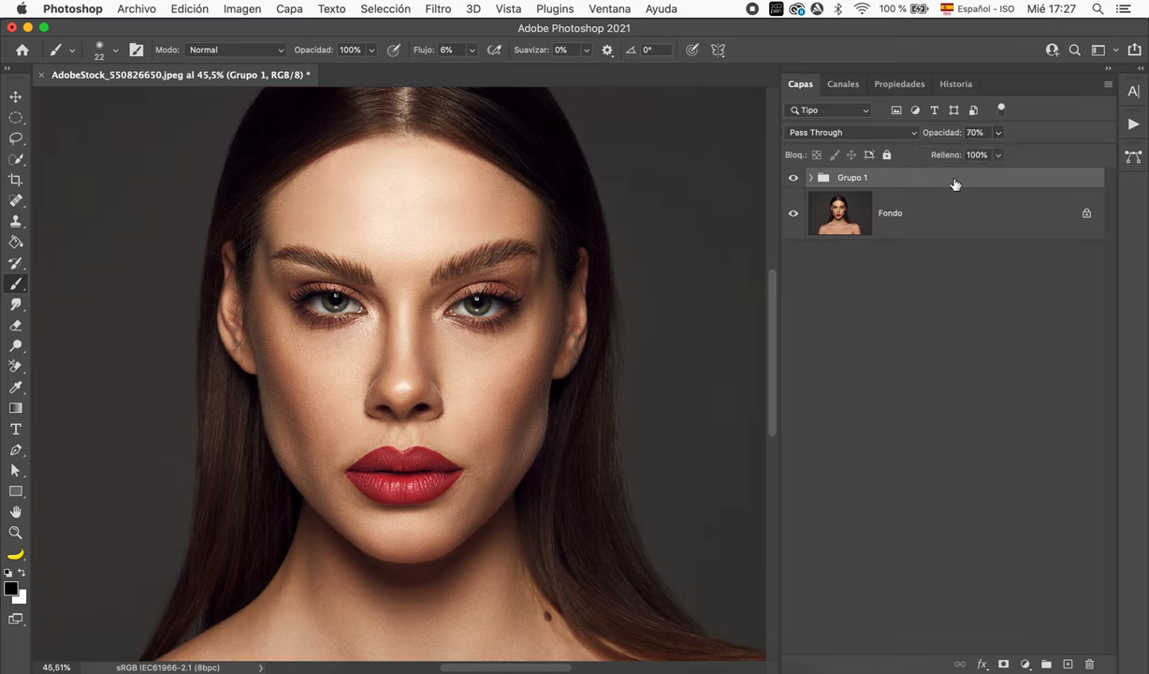
pyautogui.click(794, 179)
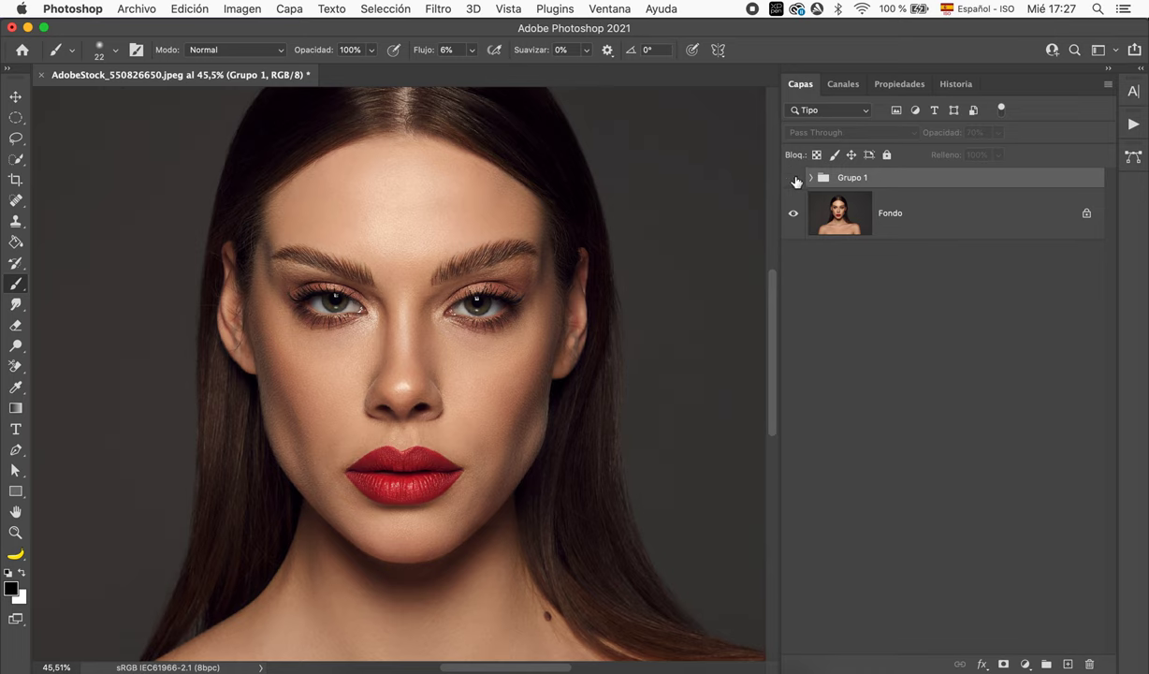
pyautogui.click(794, 179)
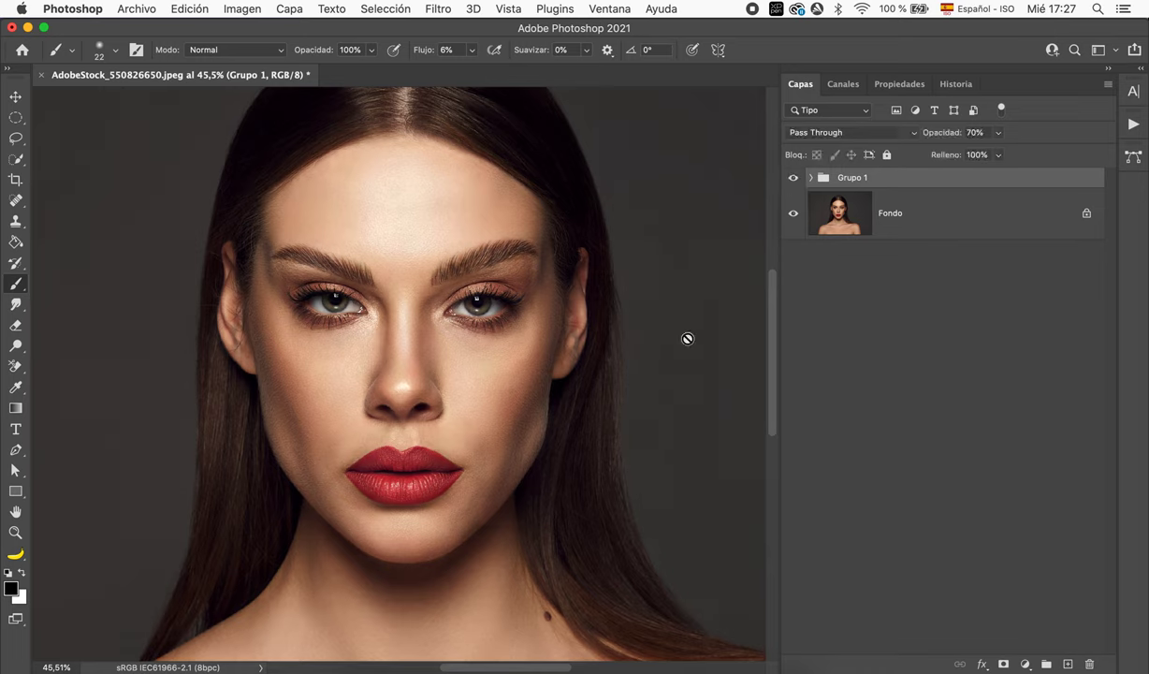
pyautogui.scroll(-1, 675, 363)
pyautogui.scroll(-1, 675, 363)
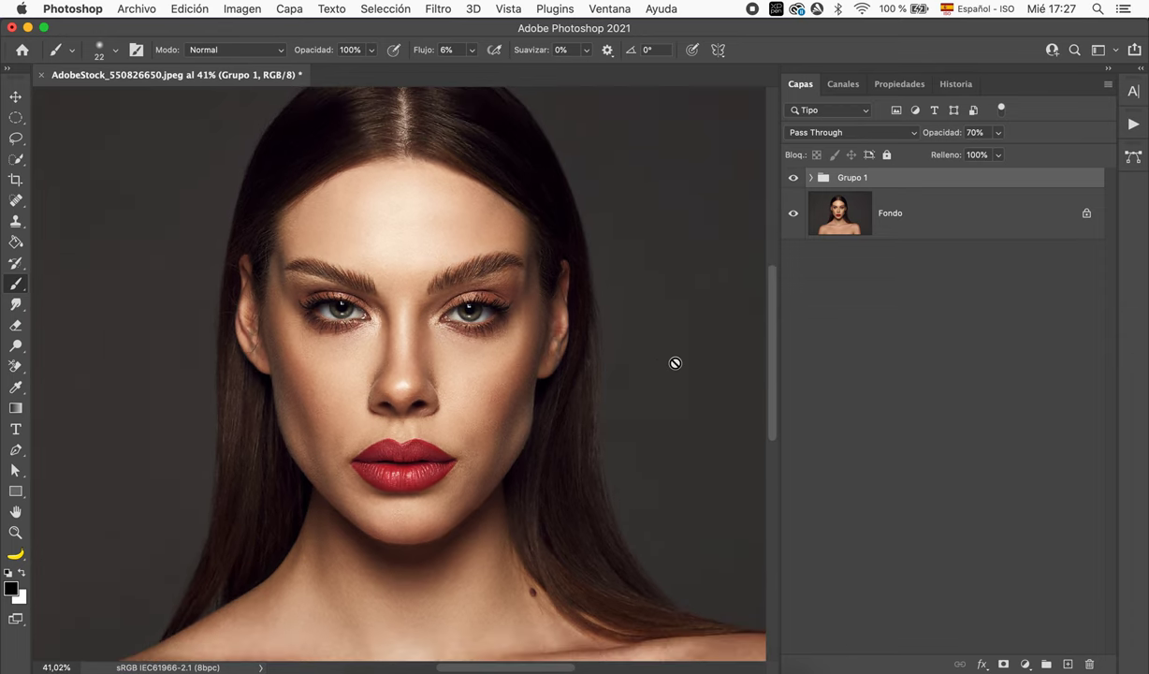
pyautogui.scroll(-1, 675, 363)
pyautogui.scroll(-1, 675, 363)
pyautogui.scroll(-1, 675, 363)
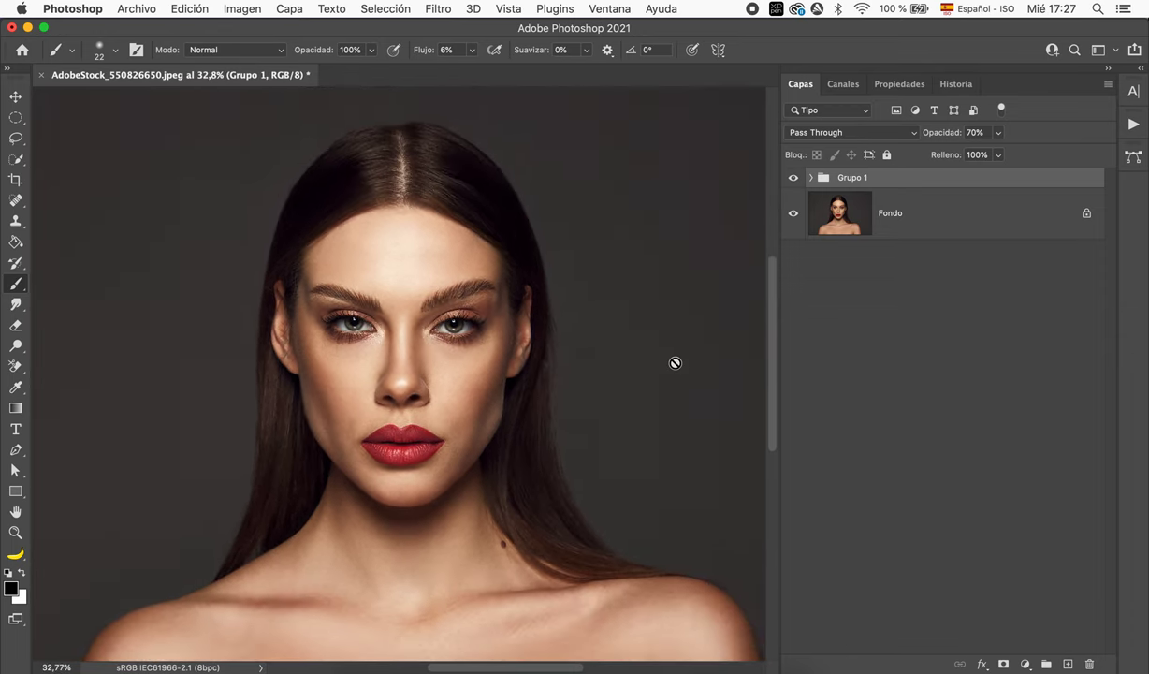
pyautogui.scroll(-2, 675, 364)
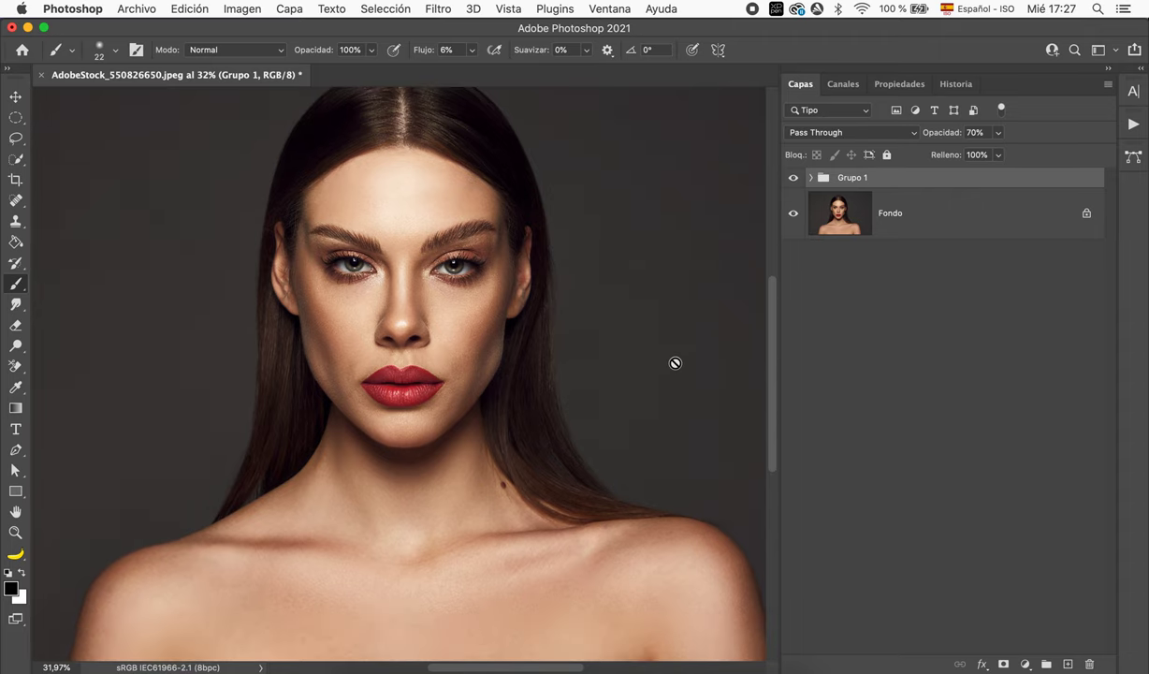
pyautogui.scroll(-1, 675, 363)
pyautogui.scroll(-1, 675, 363)
pyautogui.scroll(-1, 674, 363)
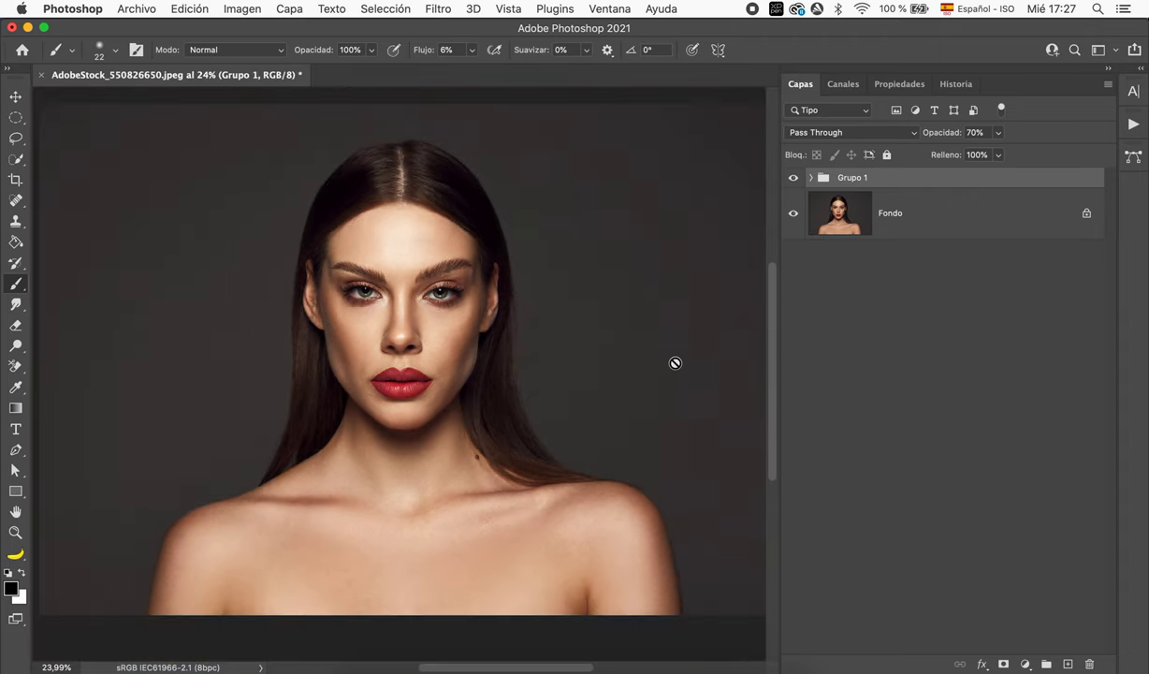
pyautogui.click(794, 177)
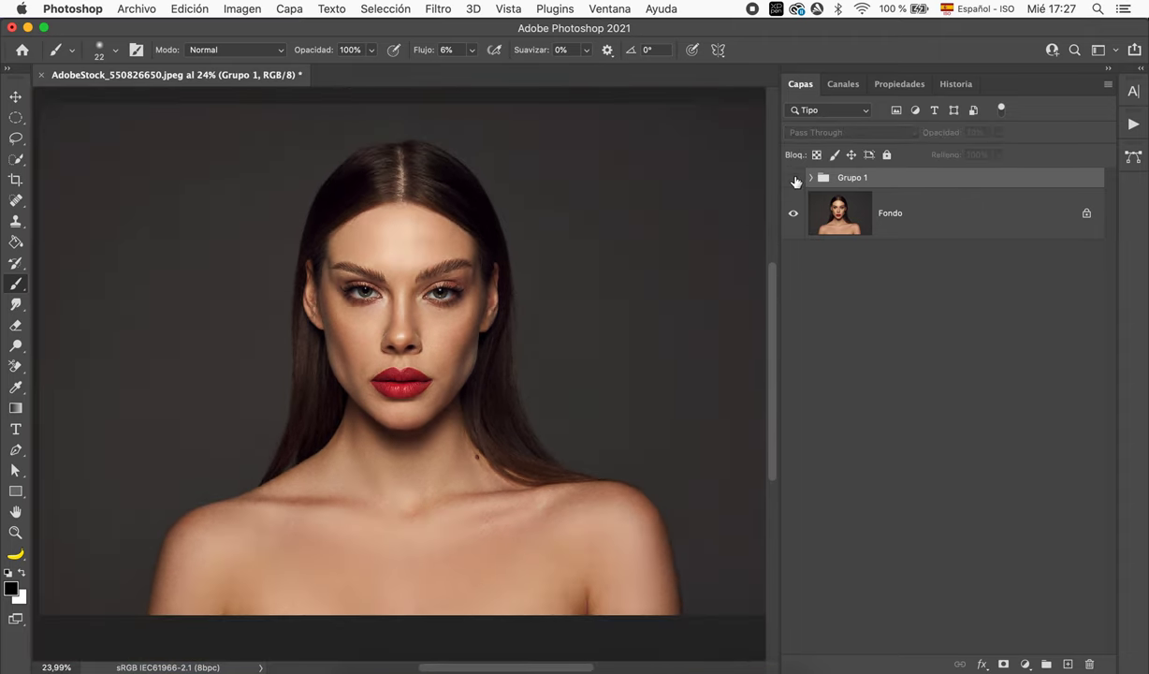
pyautogui.click(794, 179)
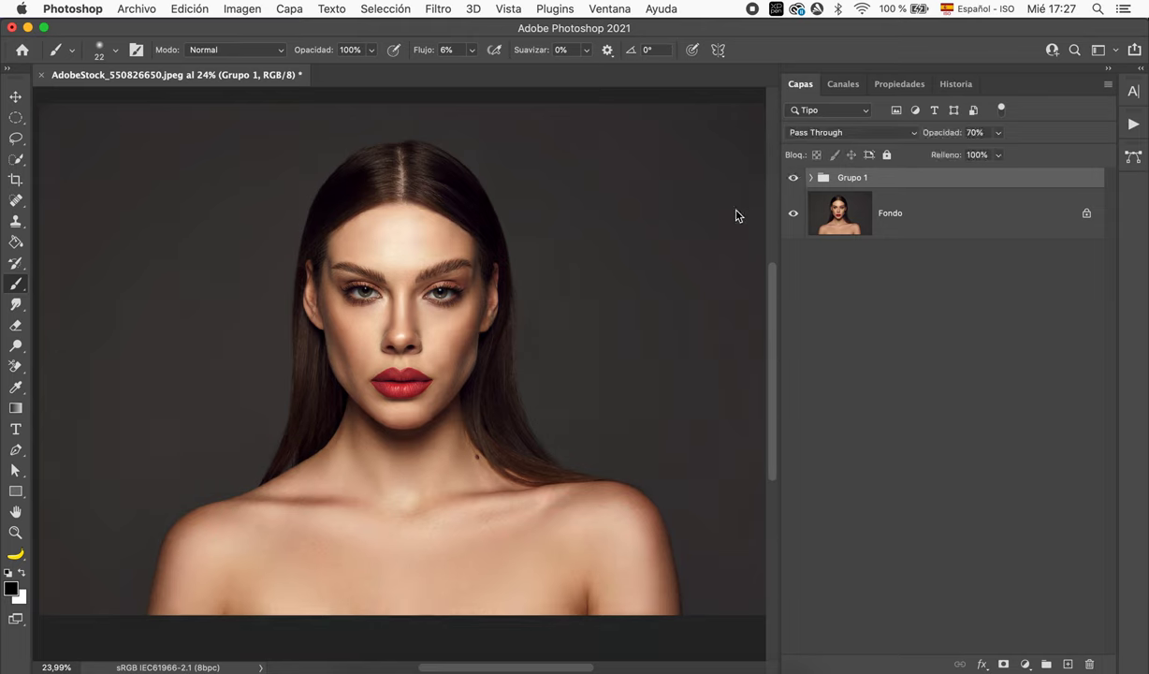
pyautogui.click(1003, 663)
pyautogui.press('x')
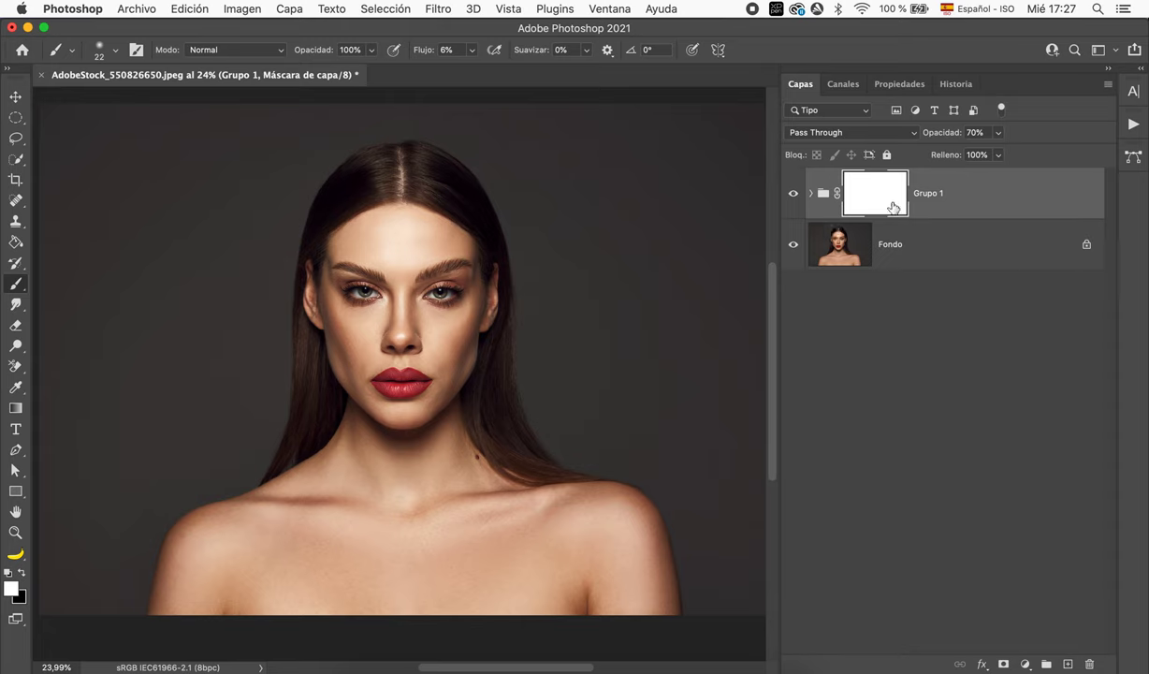
pyautogui.press('super+z')
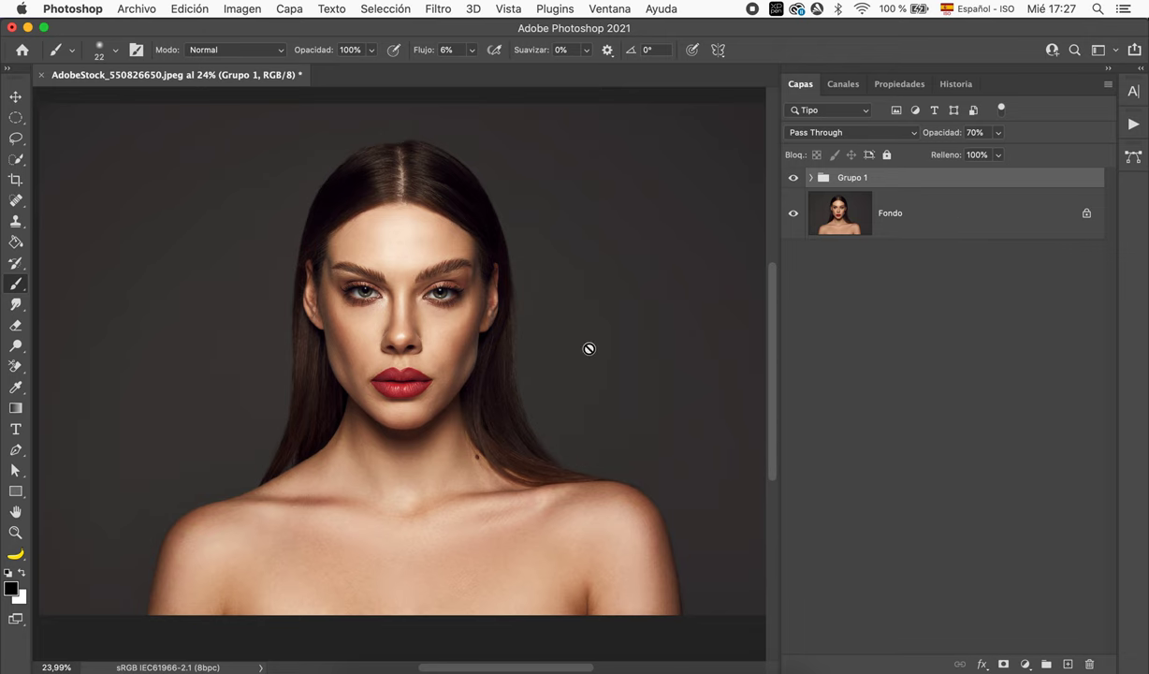
pyautogui.scroll(1, 589, 348)
pyautogui.scroll(1, 588, 348)
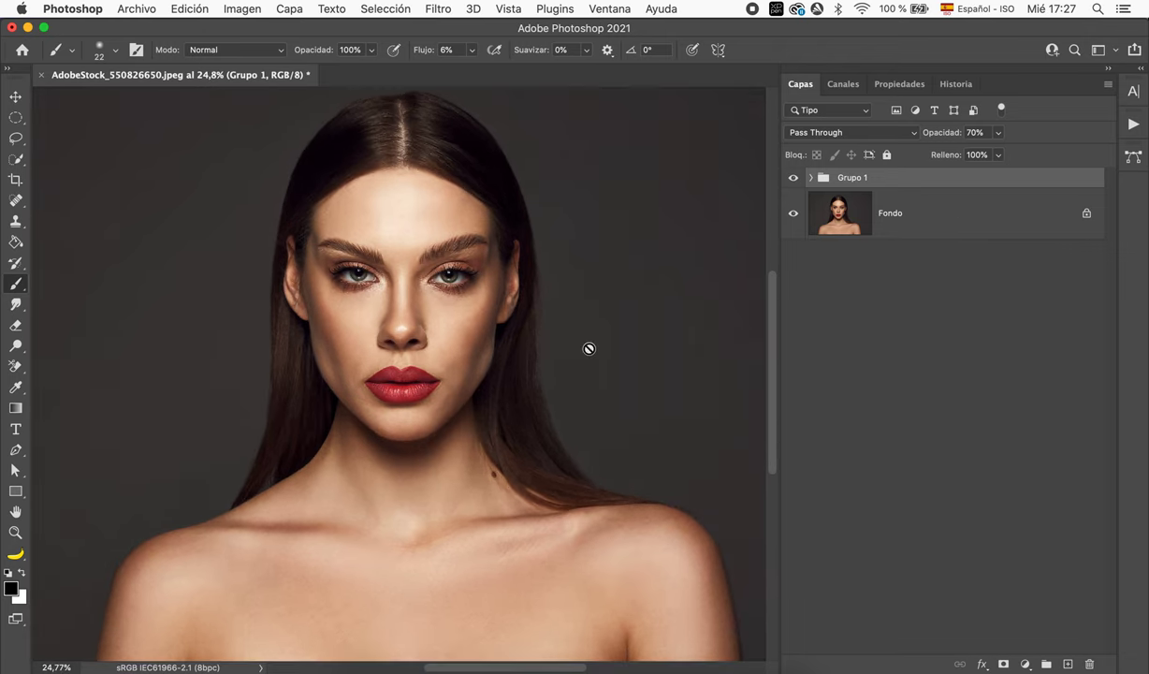
pyautogui.scroll(1, 589, 348)
pyautogui.scroll(1, 588, 349)
pyautogui.scroll(1, 589, 348)
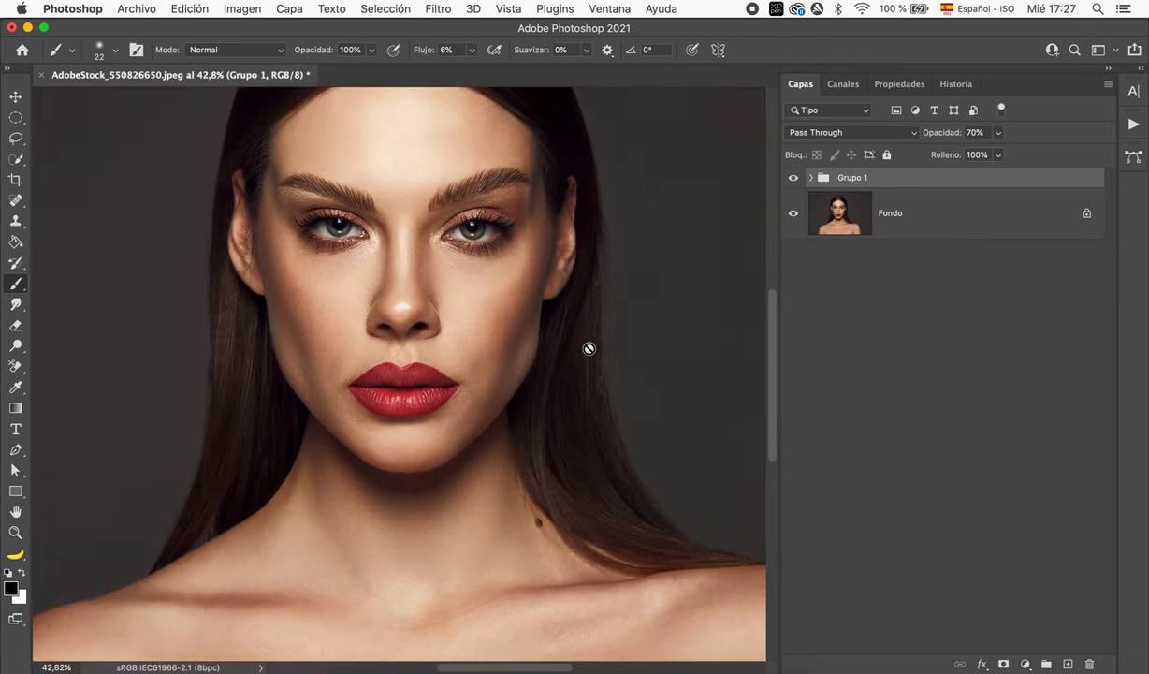
pyautogui.scroll(1, 589, 348)
pyautogui.scroll(2, 588, 348)
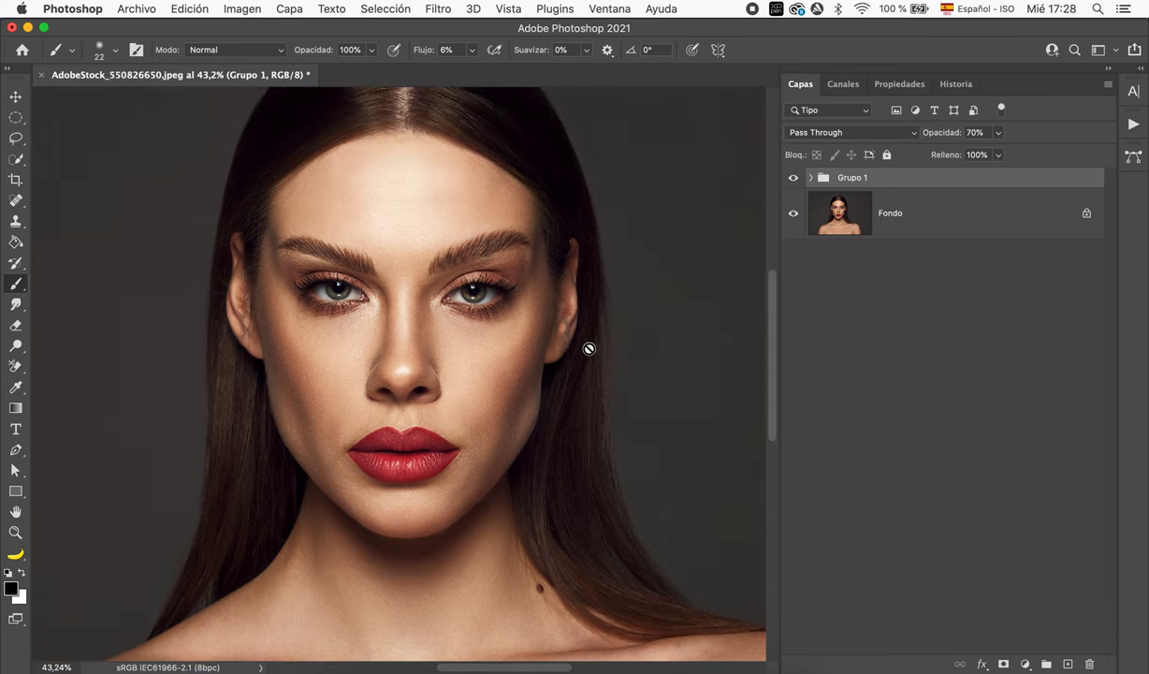